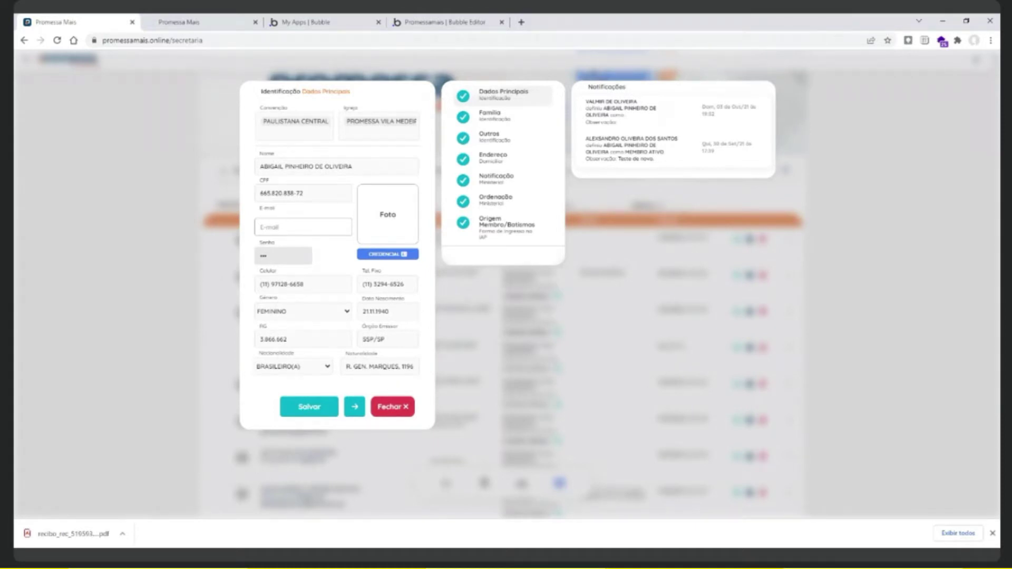
# Leave the E-mail field and switch to the member's Família section
pyautogui.click(397, 222)
pyautogui.click(490, 114)
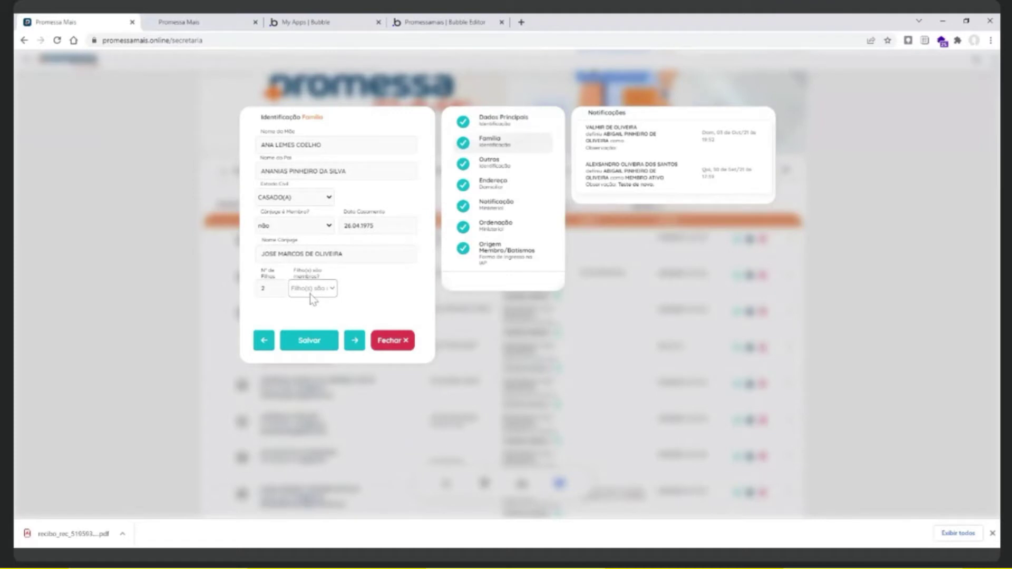
# Set 'Filho(s) são membros?' to sim, then open and close the Buscar filho(s) search
pyautogui.click(302, 324)
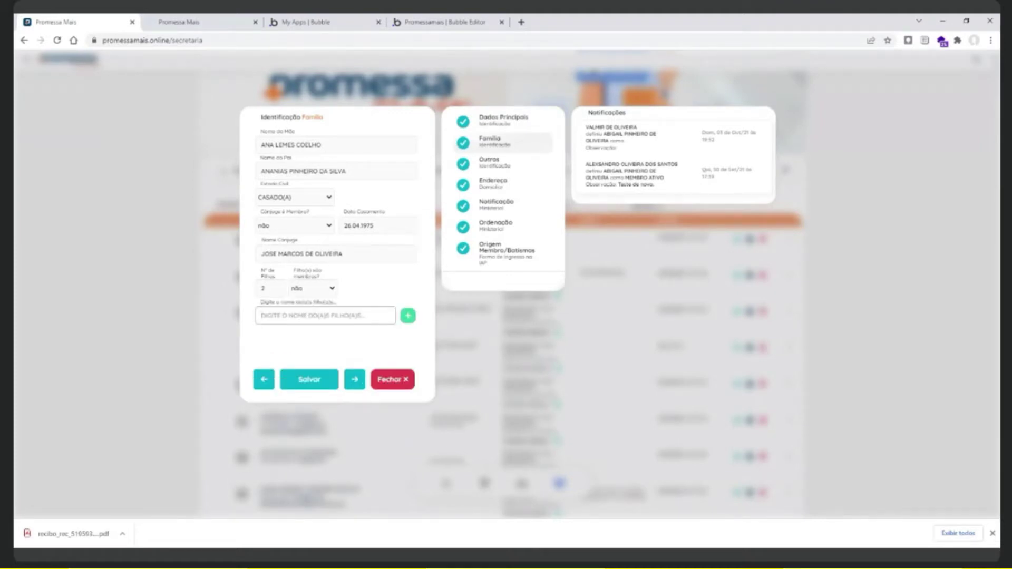
pyautogui.click(305, 317)
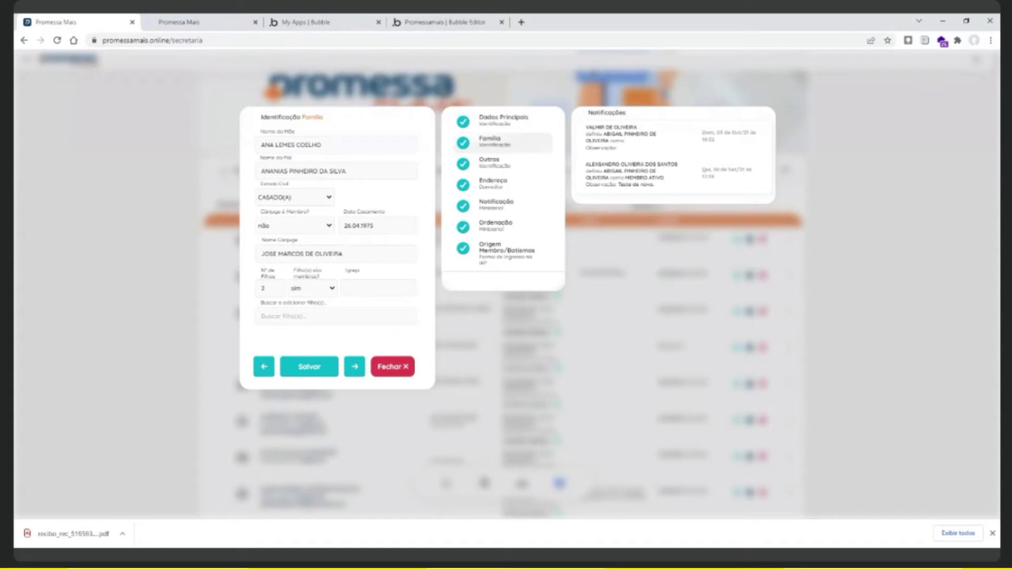
pyautogui.click(283, 316)
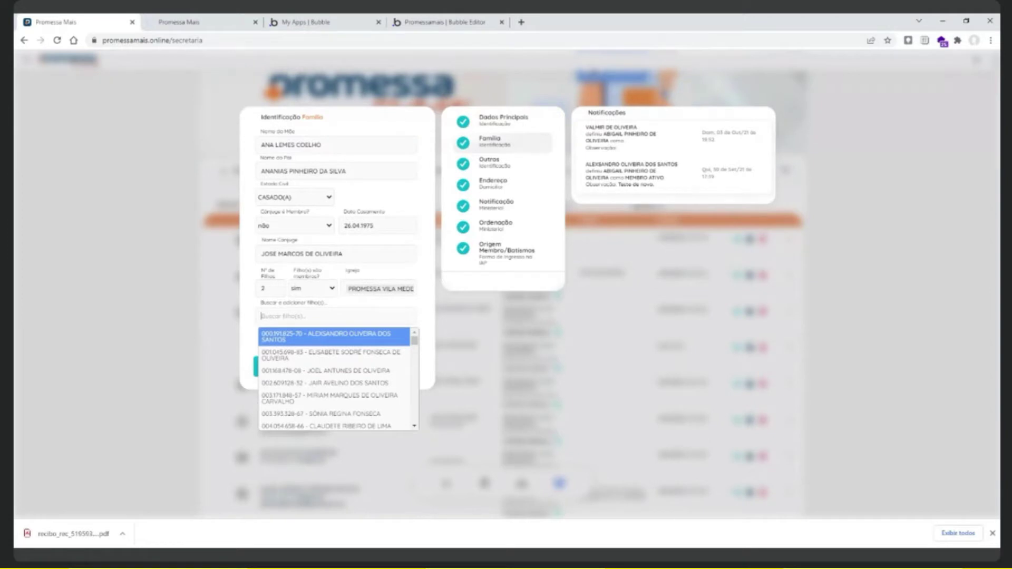
pyautogui.click(391, 273)
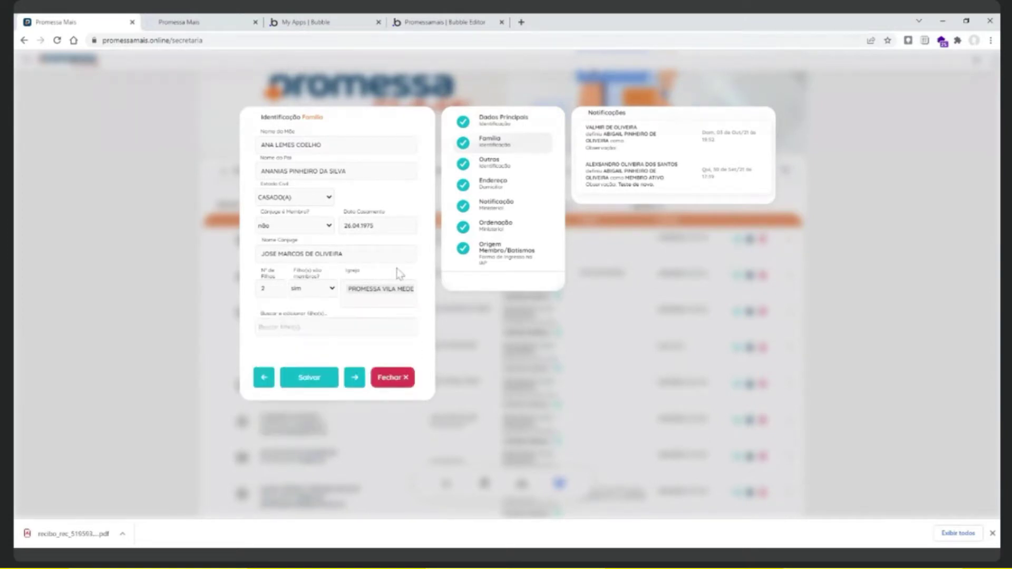
# Open the Outros section and check the Profissão and PCD fields
pyautogui.click(500, 168)
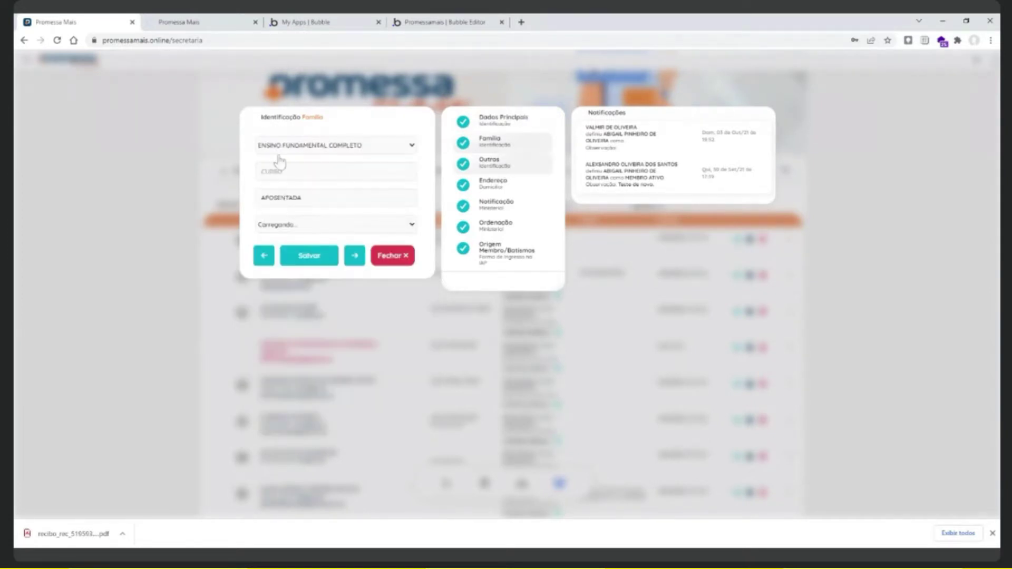
pyautogui.click(296, 198)
pyautogui.click(266, 225)
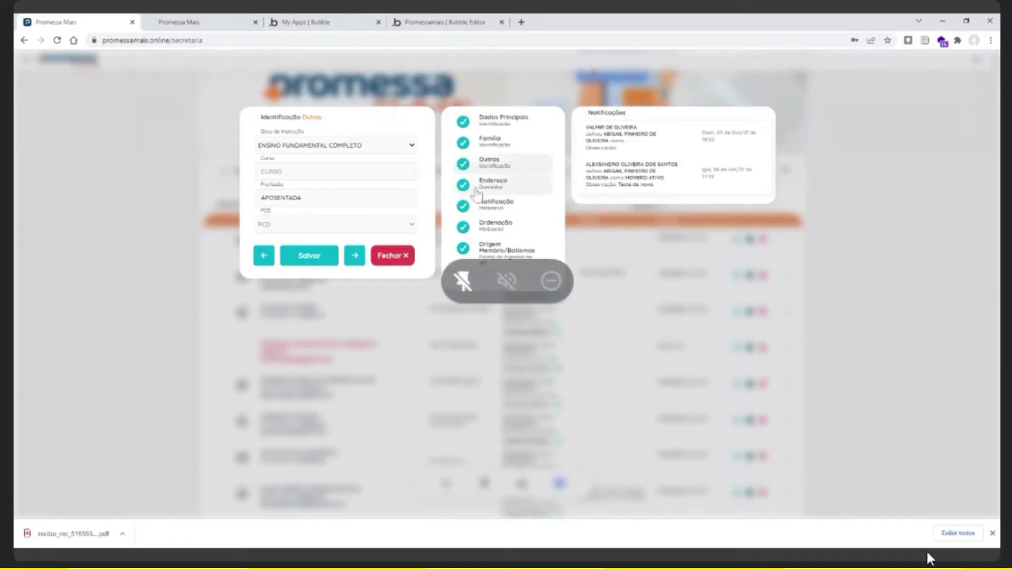
# Review the Endereço fields (CEP, Nº 857, Compl AP. 41), then go to Notificação
pyautogui.click(507, 195)
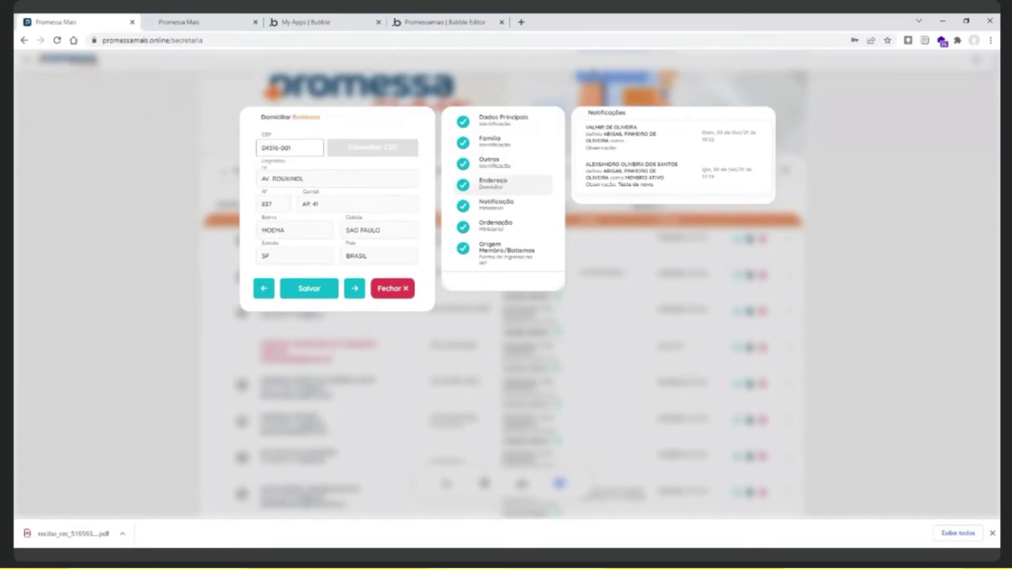
pyautogui.click(374, 149)
pyautogui.click(339, 200)
pyautogui.click(273, 204)
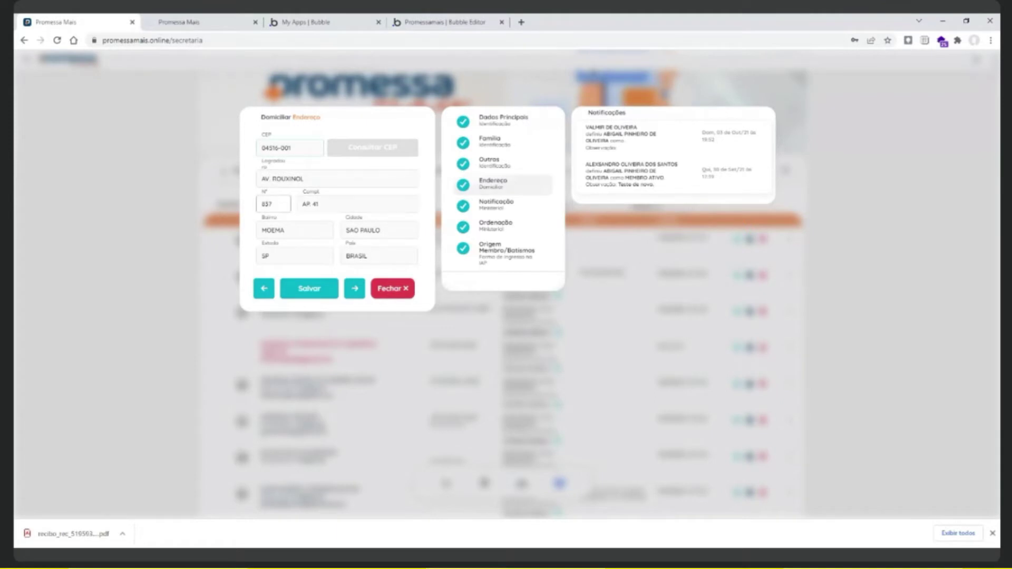
pyautogui.click(492, 210)
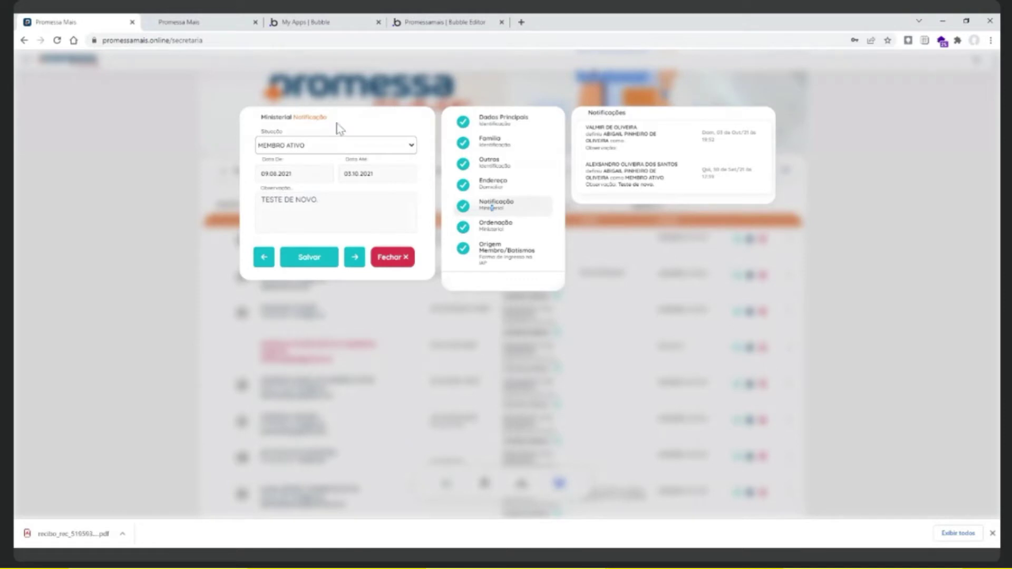
pyautogui.press('Tab')
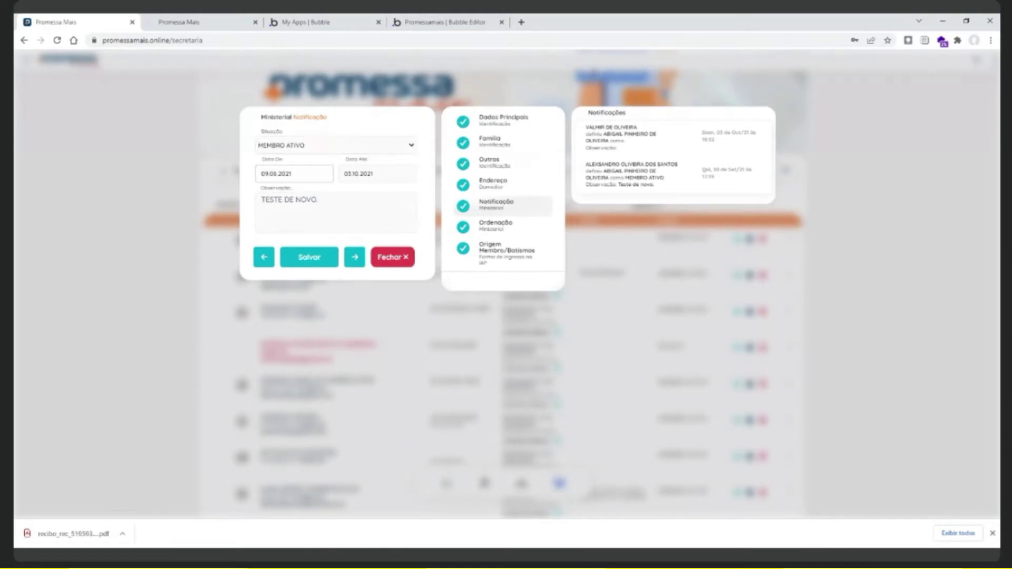
pyautogui.press('Tab')
pyautogui.press('Tab')
pyautogui.hotkey('ctrl', 'a')
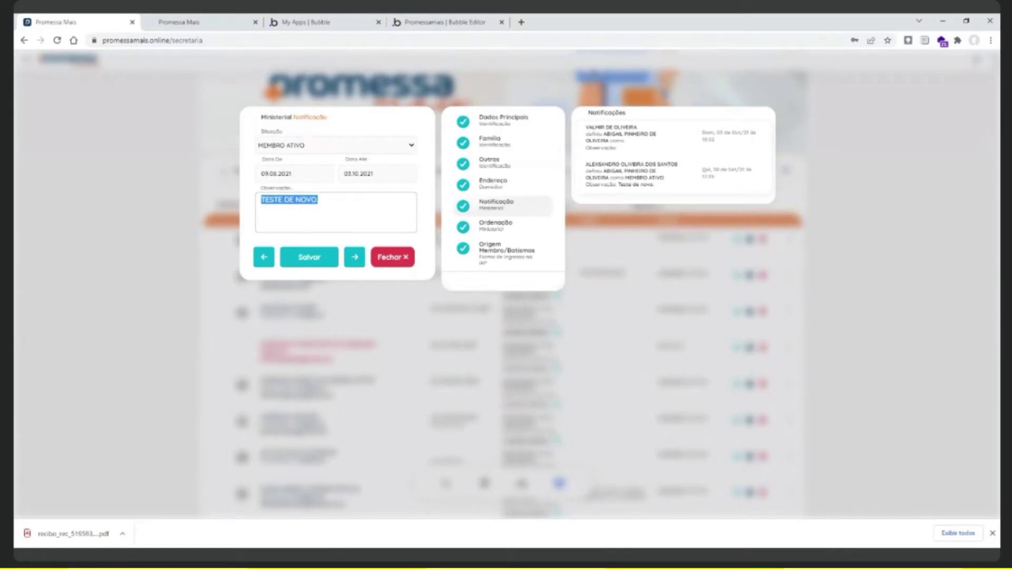
pyautogui.click(356, 158)
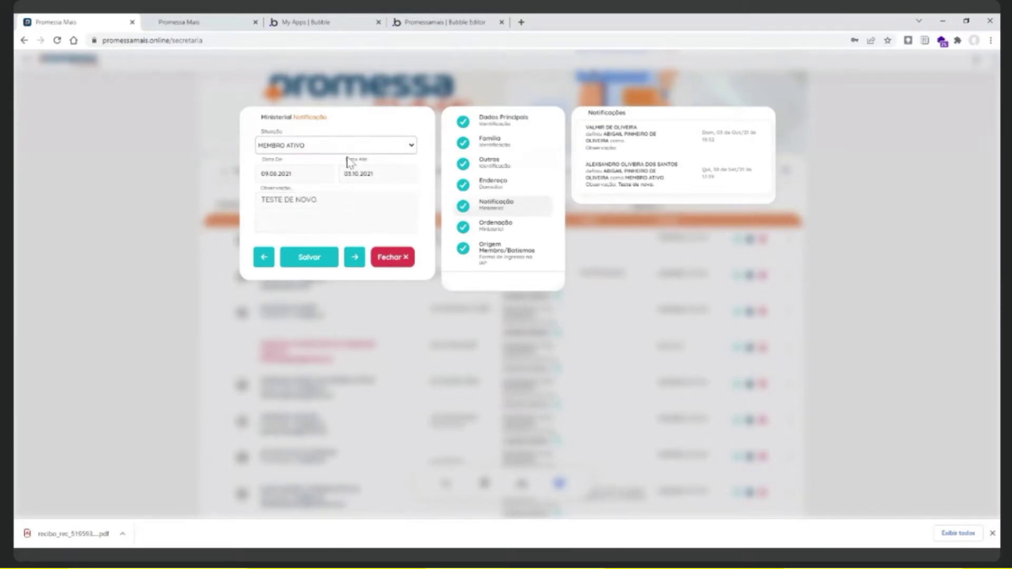
pyautogui.press('Down')
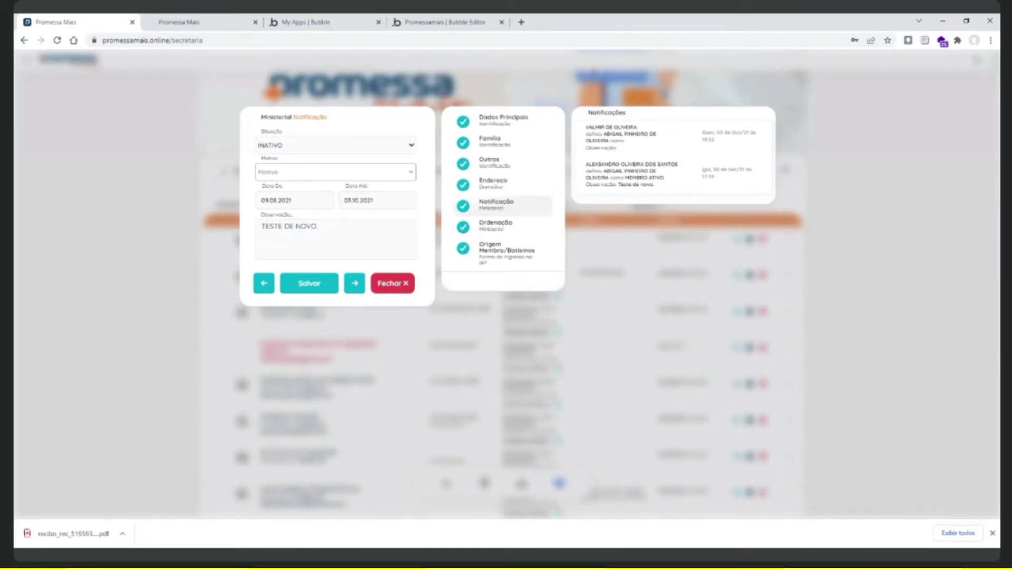
pyautogui.click(336, 239)
pyautogui.click(269, 145)
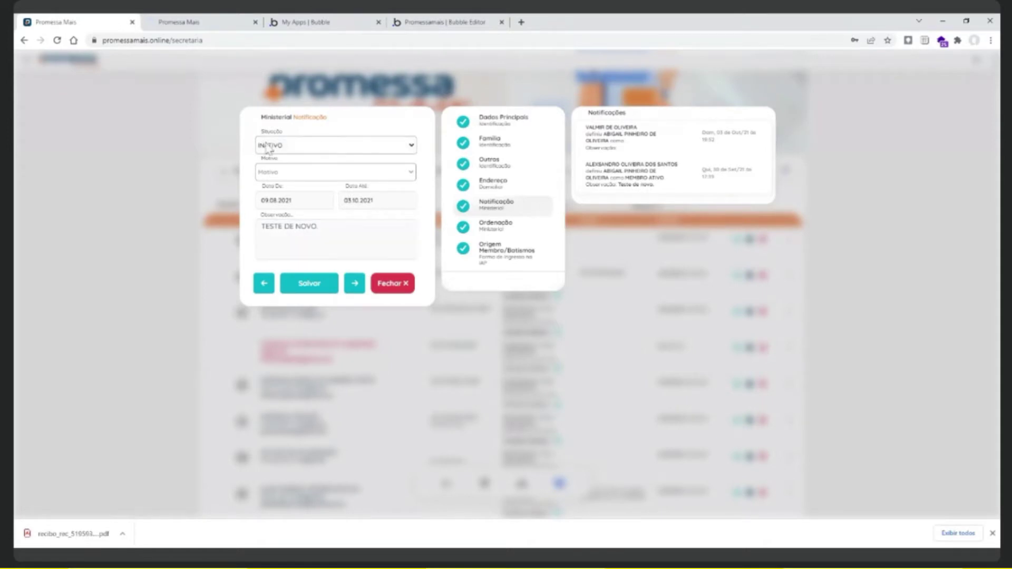
pyautogui.click(269, 153)
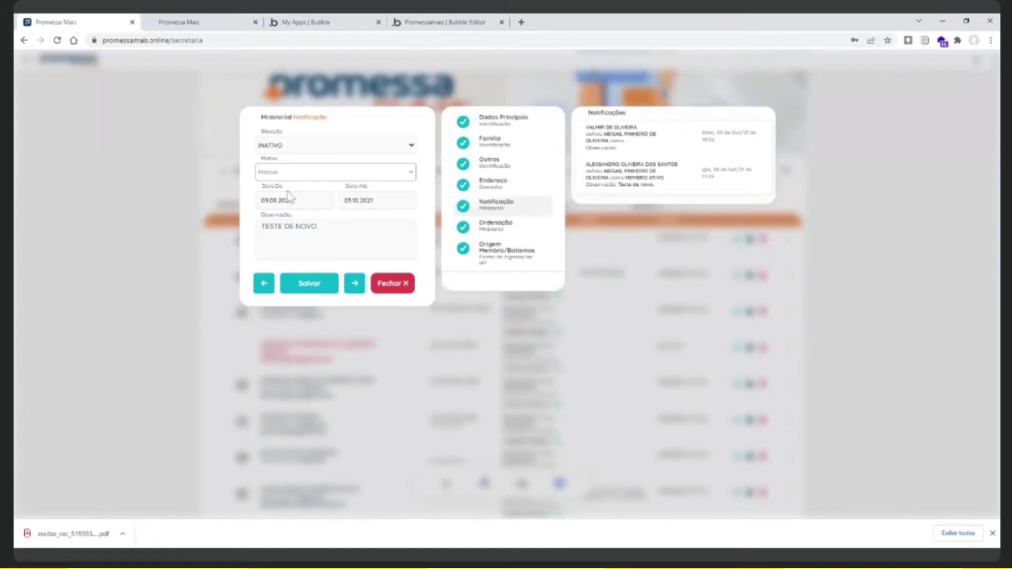
# In Ordenação, choose Função DIÁCONO(ISA) dated 08.08.2021 and move to Observação
pyautogui.click(496, 227)
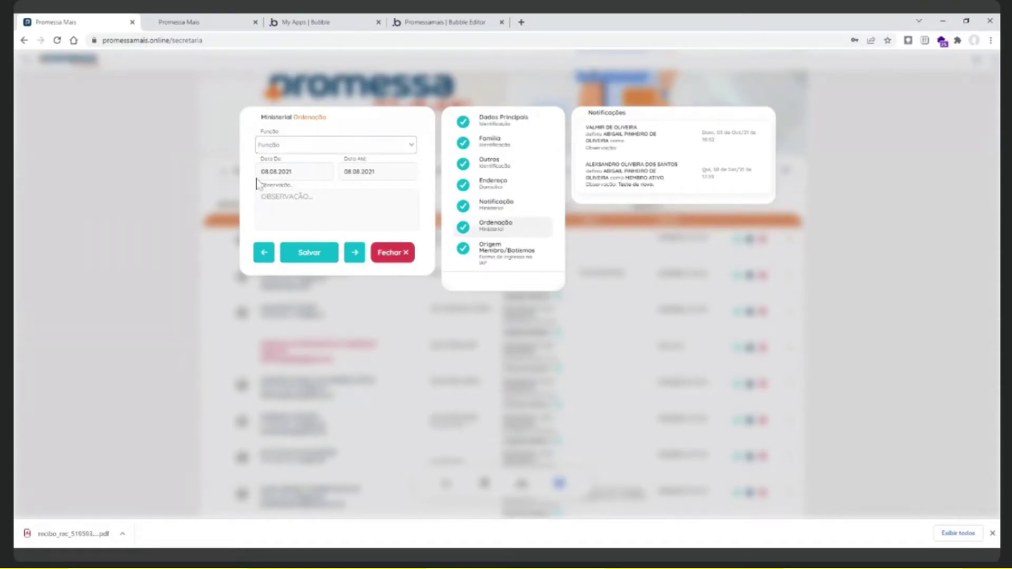
pyautogui.press('Down')
pyautogui.press('Tab')
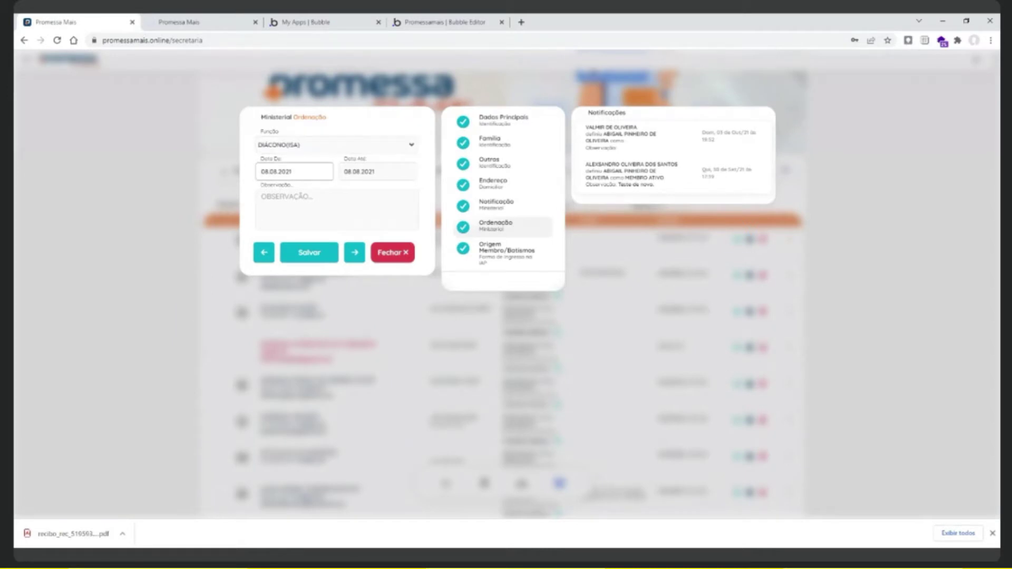
pyautogui.press('Tab')
pyautogui.hotkey('shift', 'Tab')
pyautogui.hotkey('shift', 'Tab')
pyautogui.press('Tab')
pyautogui.press('Tab')
pyautogui.press('Tab')
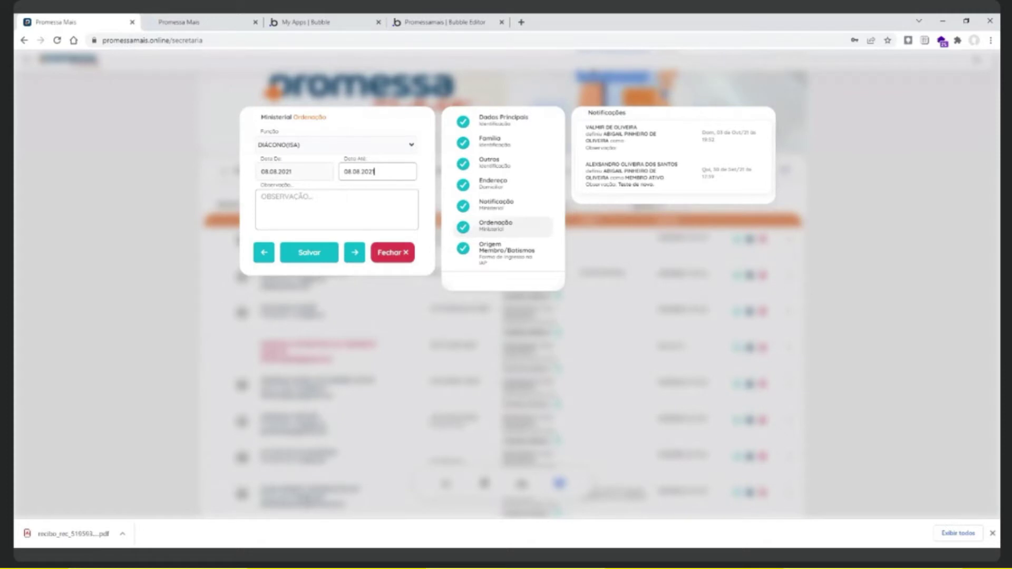
pyautogui.click(285, 200)
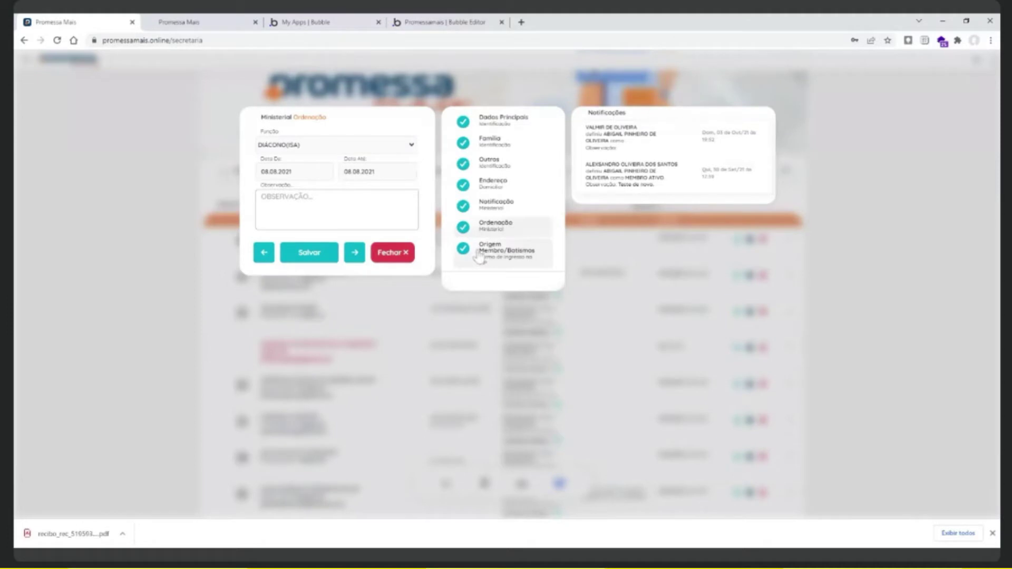
pyautogui.click(504, 259)
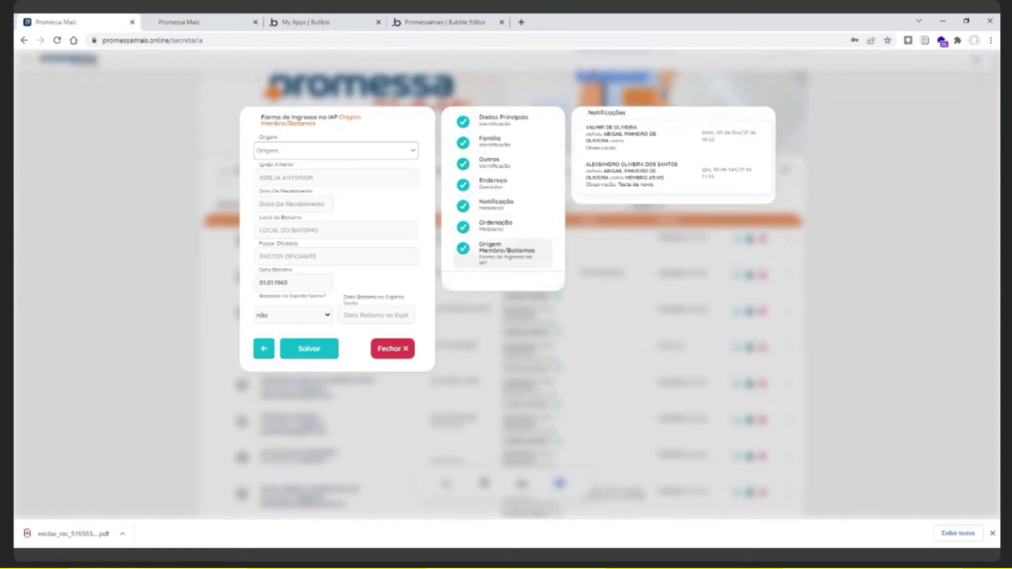
pyautogui.click(499, 225)
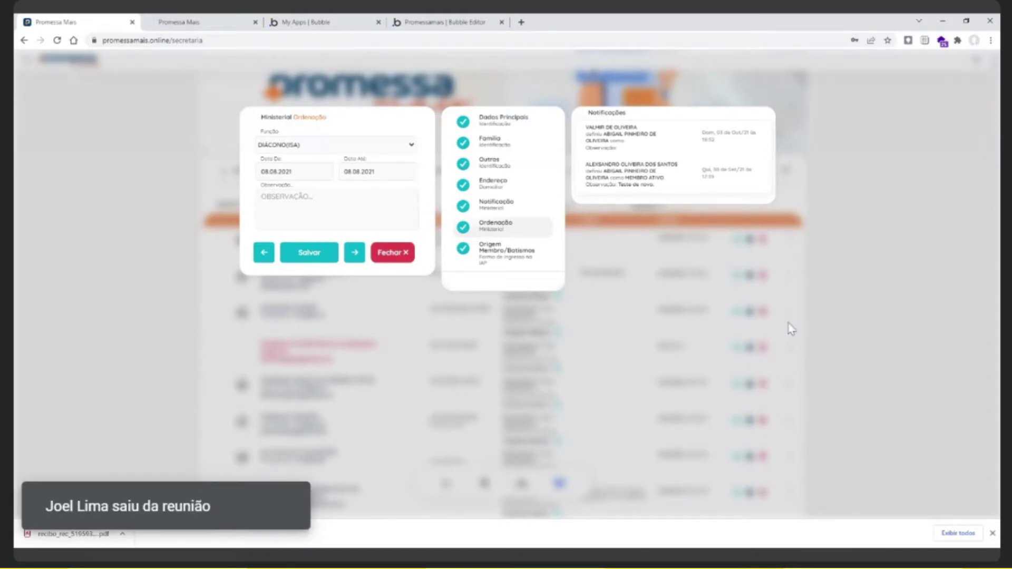
# Open the Origem Membro/Batismos step showing baptism date 01.01.1960
pyautogui.click(505, 256)
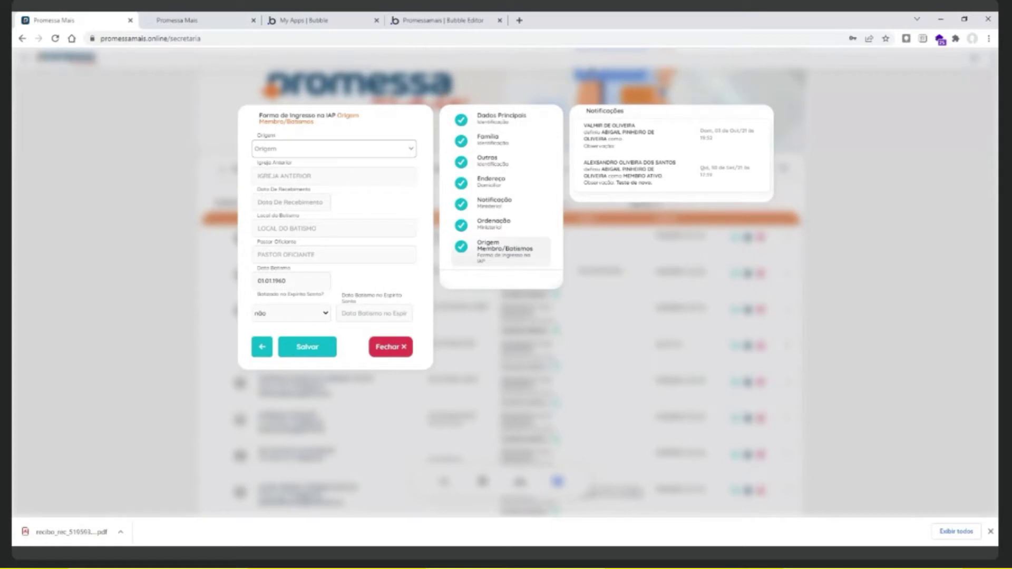
# Check the previous church, reception date, baptism place, pastor and dates, then return to Dados Principais
pyautogui.click(265, 235)
pyautogui.click(334, 175)
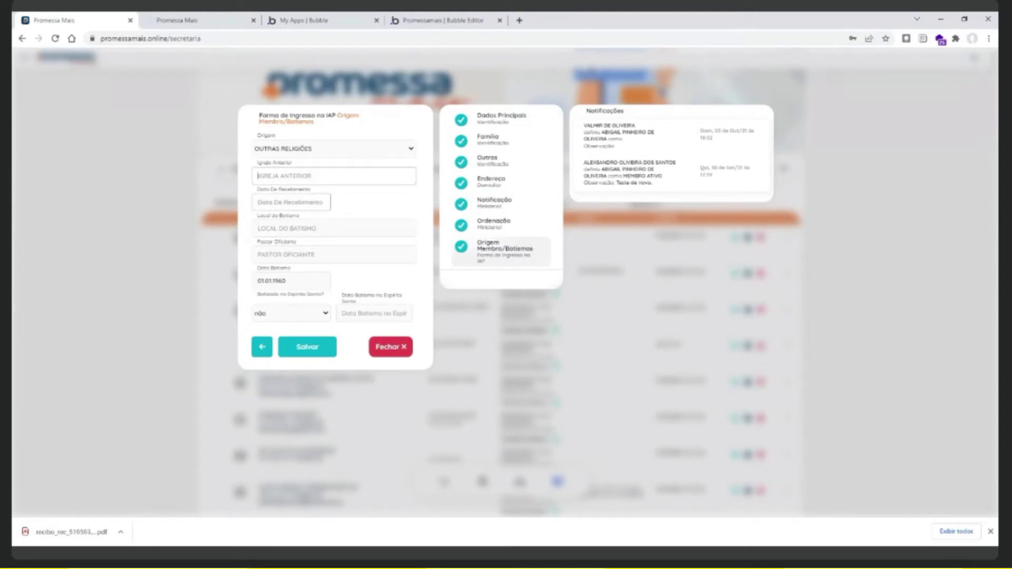
pyautogui.click(291, 202)
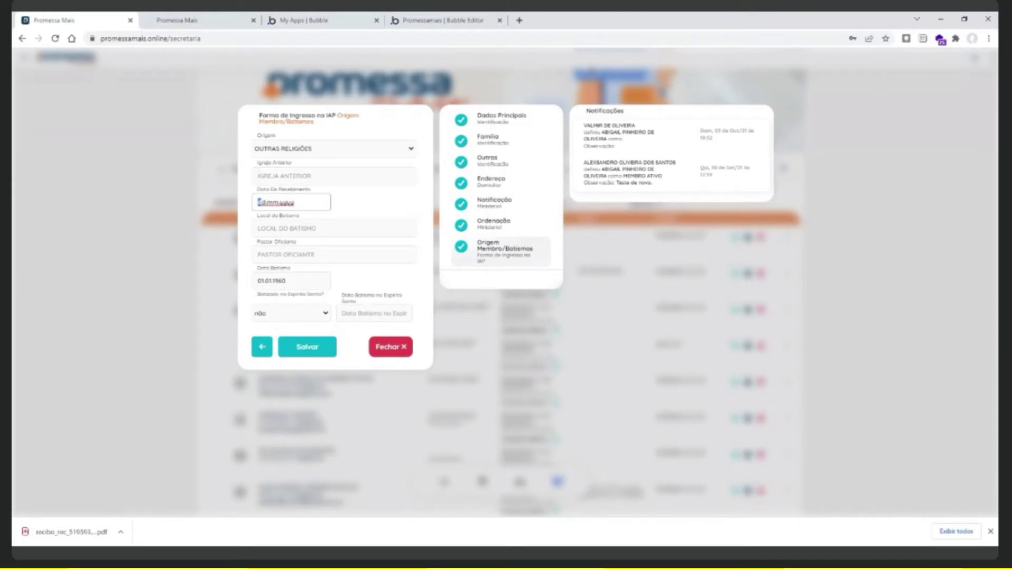
pyautogui.click(334, 228)
pyautogui.click(334, 255)
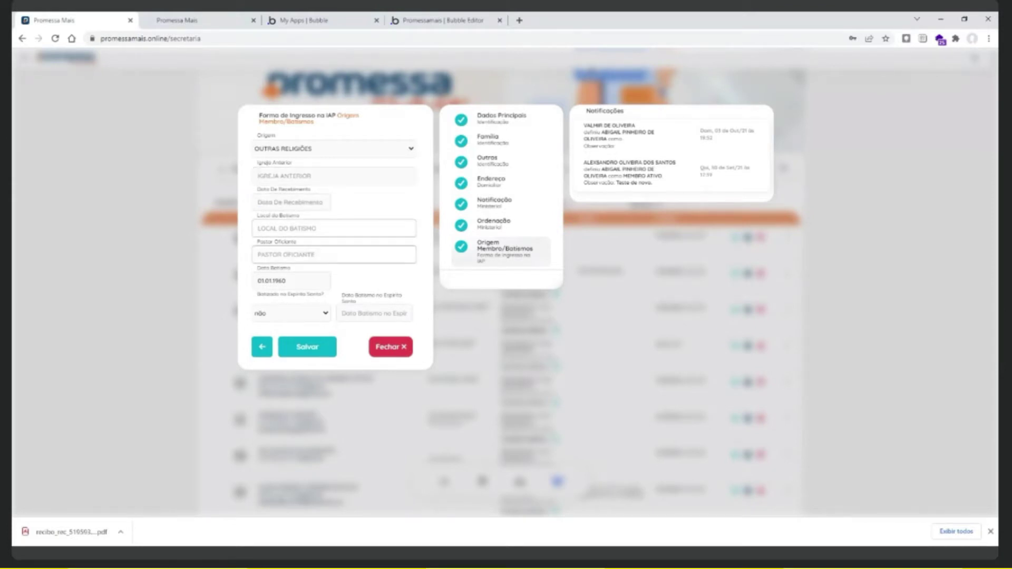
pyautogui.click(292, 281)
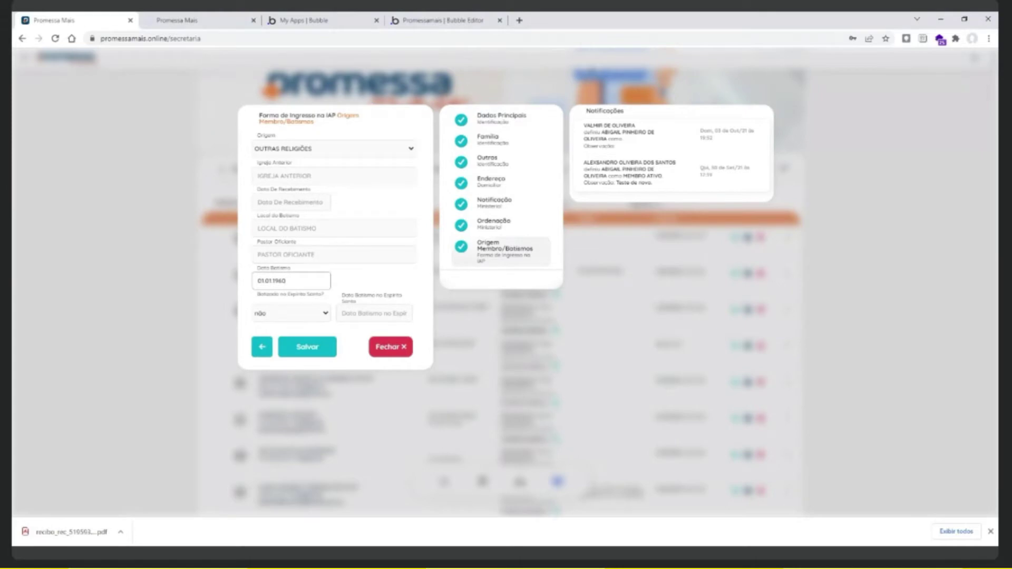
pyautogui.press('Tab')
pyautogui.press('Tab')
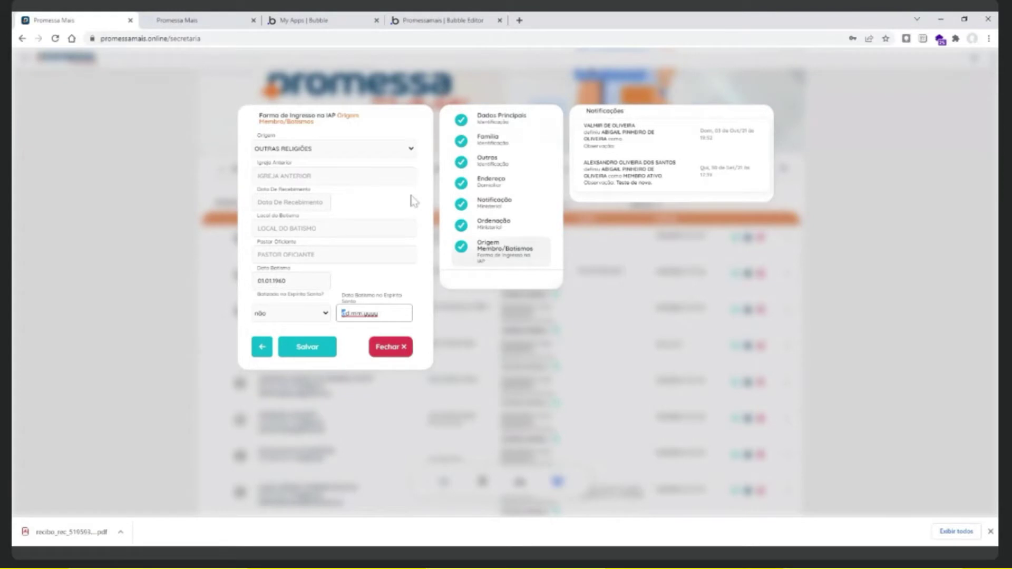
pyautogui.click(505, 129)
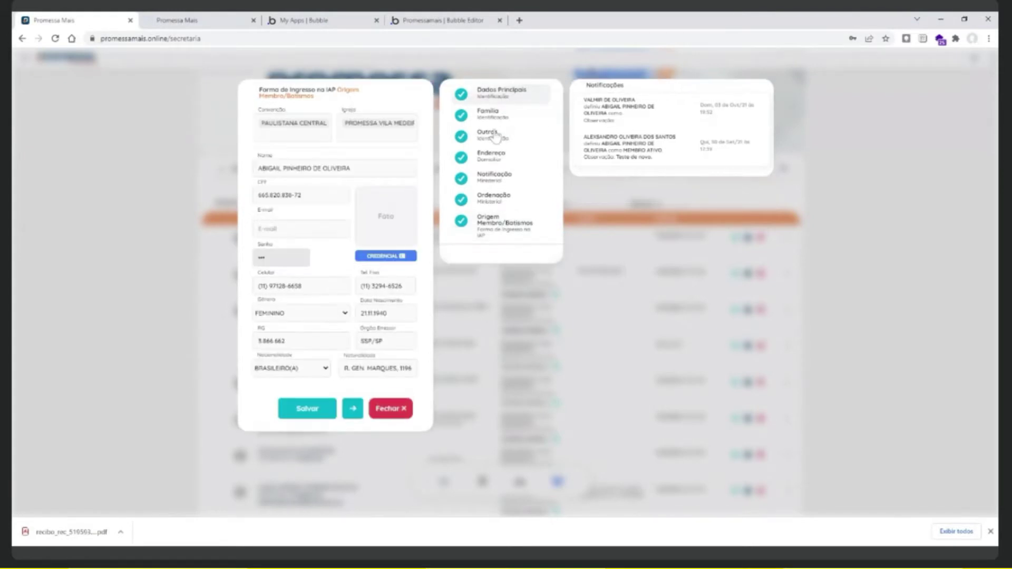
# Open the Família step showing married status, spouse and 2 children as members
pyautogui.click(493, 121)
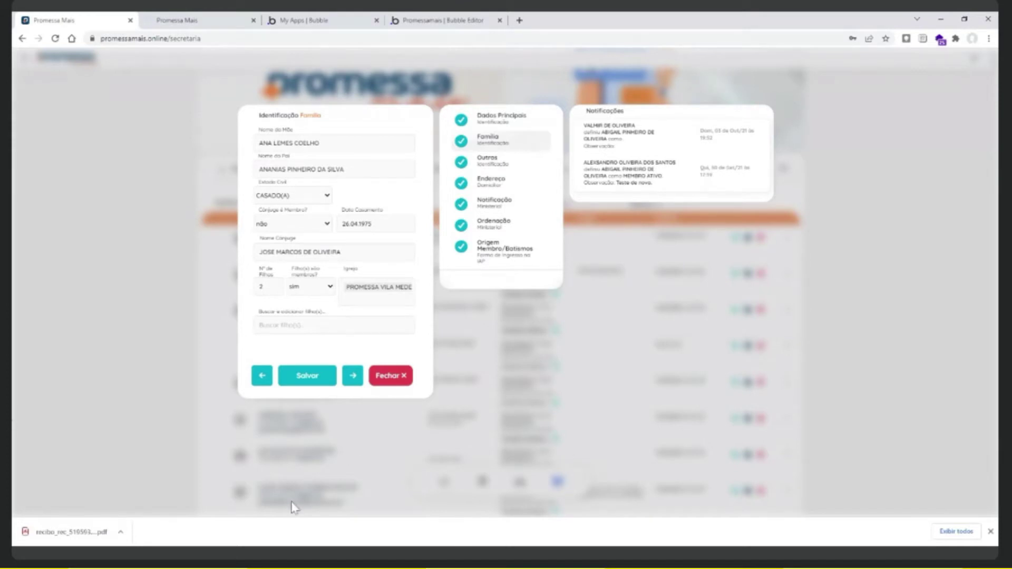
# Close the member's record with Fechar and start a new-member registration
pyautogui.click(393, 376)
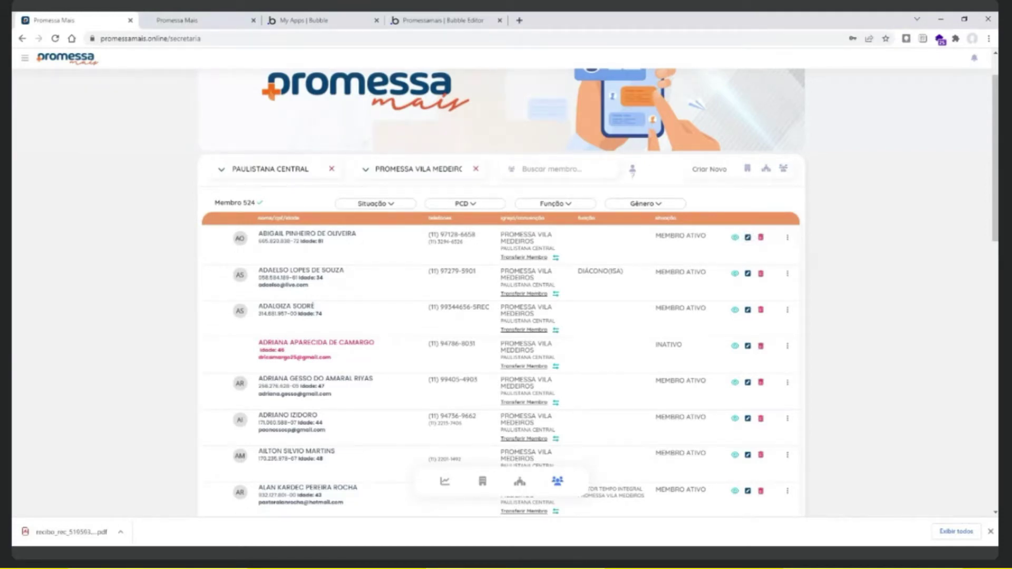
pyautogui.click(783, 169)
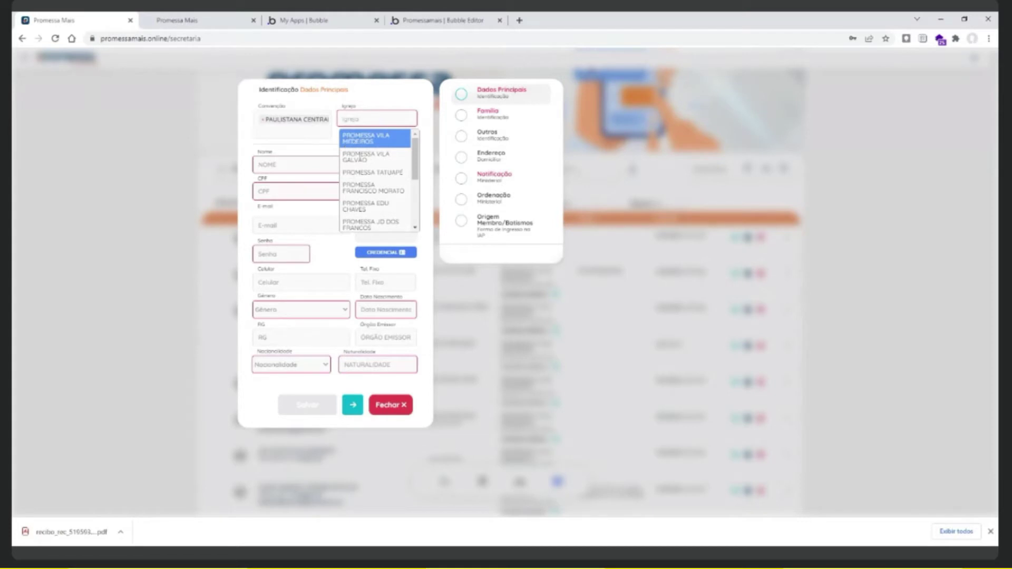
# Pick PROMESSA VILA MEDEIROS as the new member's church, then close the form
pyautogui.click(362, 139)
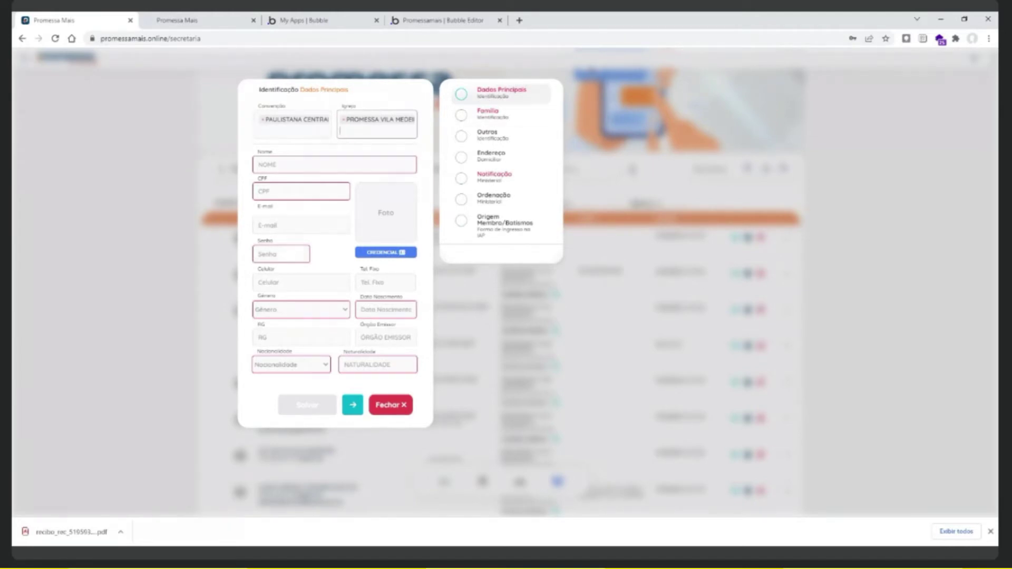
pyautogui.click(503, 99)
pyautogui.click(458, 356)
# Close the unfinished registration form and open the side navigation panel
pyautogui.click(390, 404)
pyautogui.click(397, 407)
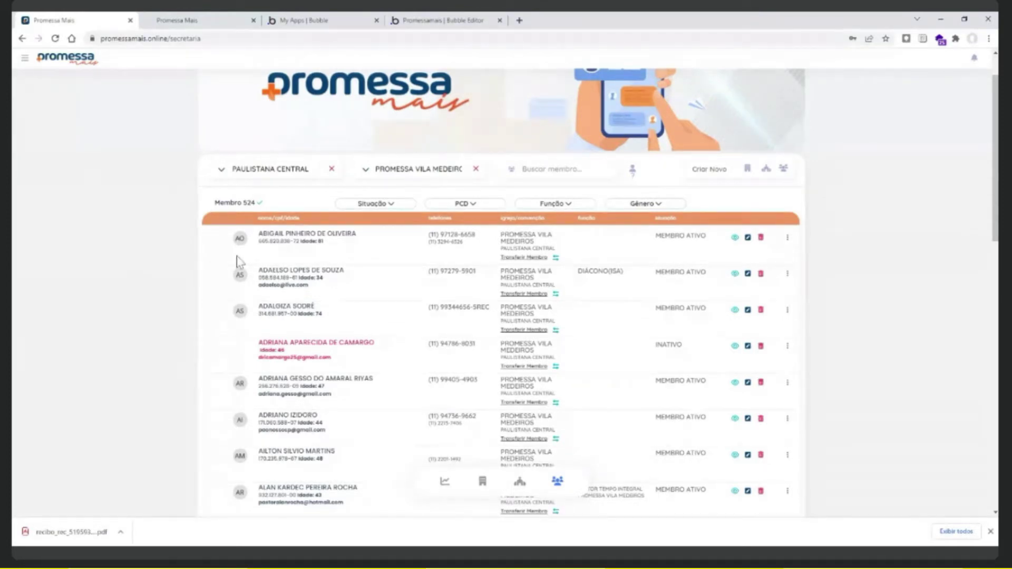
pyautogui.click(25, 59)
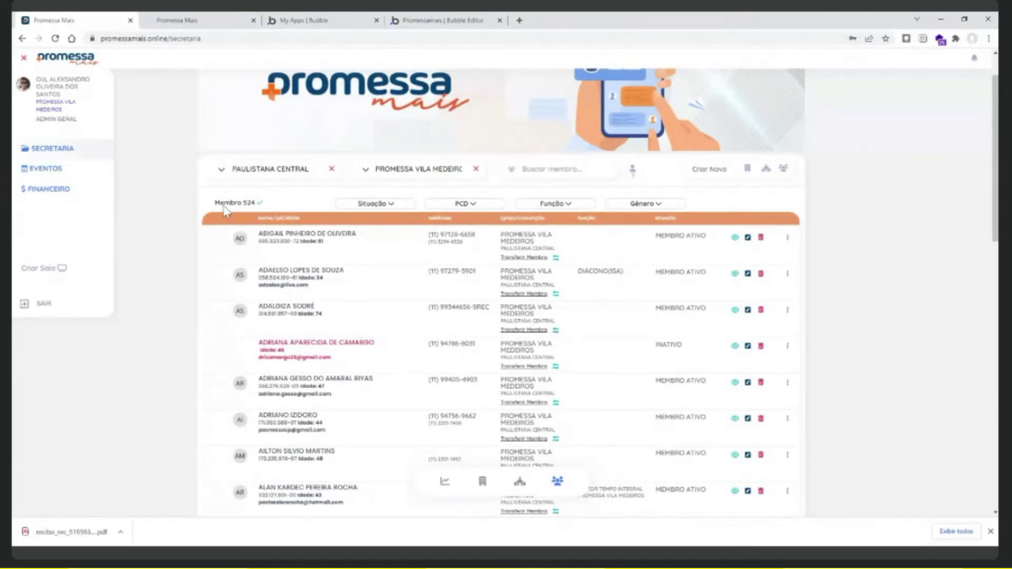
# Open the first member's record and step through its sections to Origem Membro/Batismos, showing baptism date 01.01.1960
pyautogui.click(748, 237)
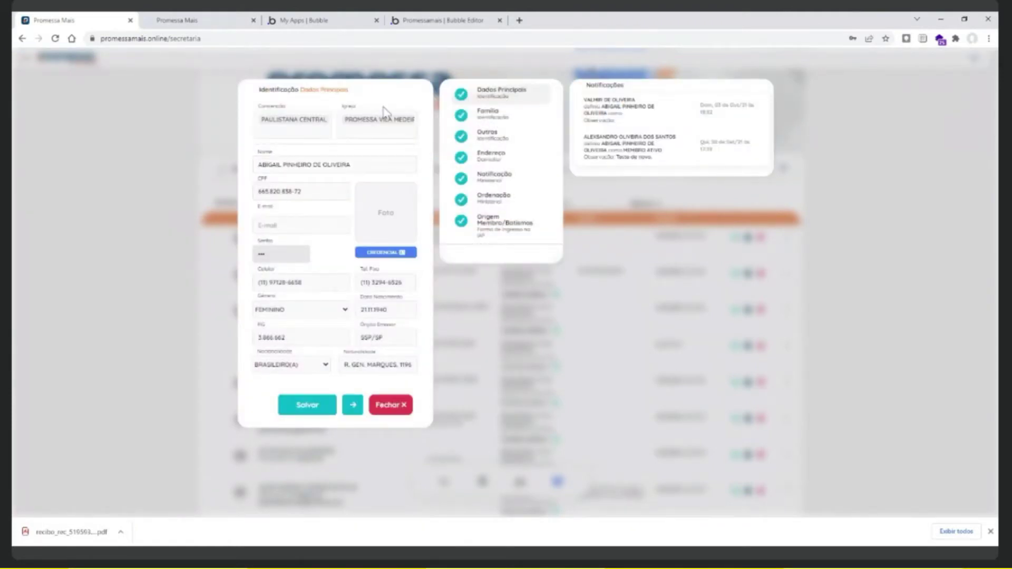
pyautogui.moveTo(501, 109); pyautogui.dragTo(506, 129)
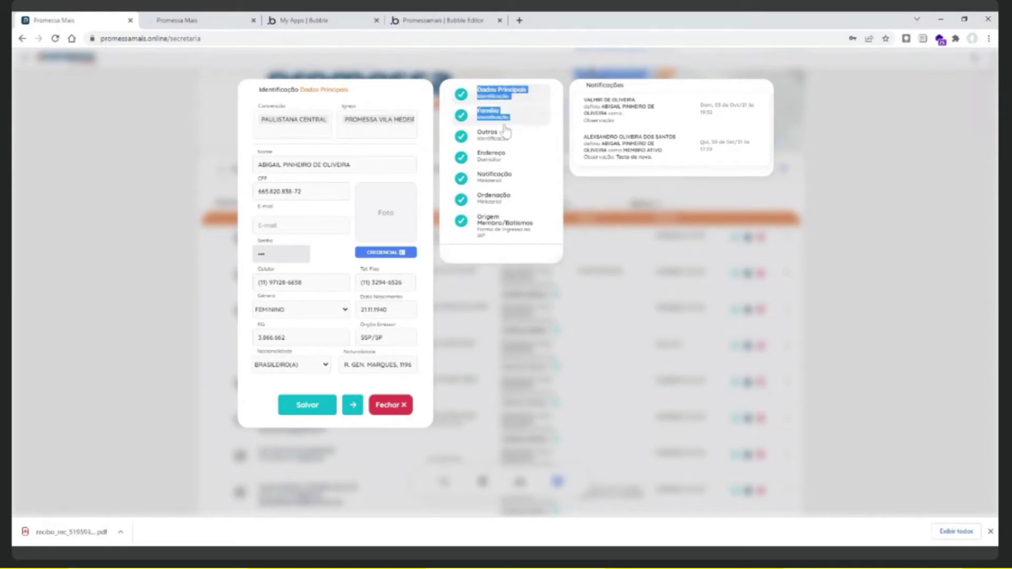
pyautogui.click(509, 117)
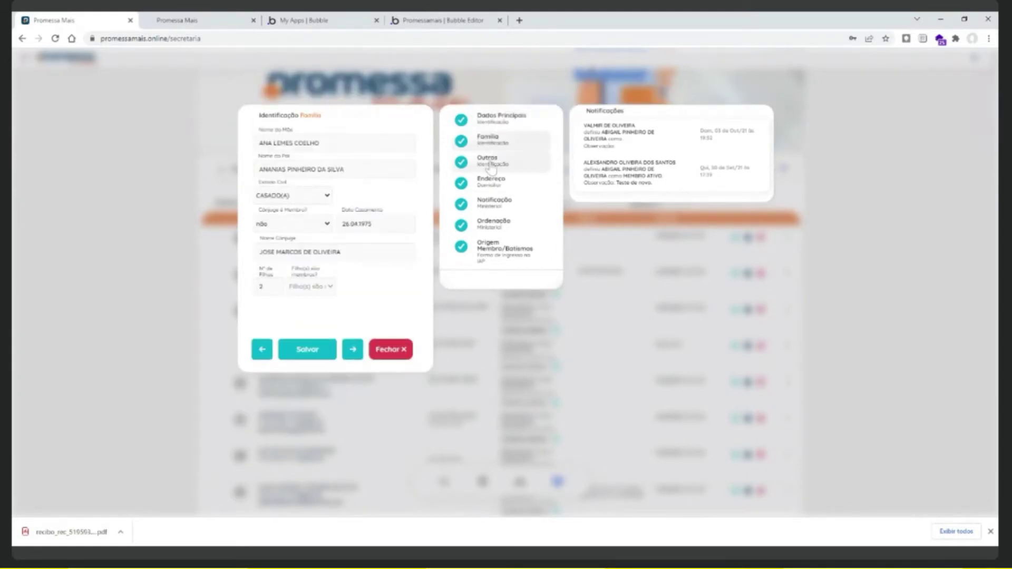
pyautogui.click(491, 165)
pyautogui.click(486, 185)
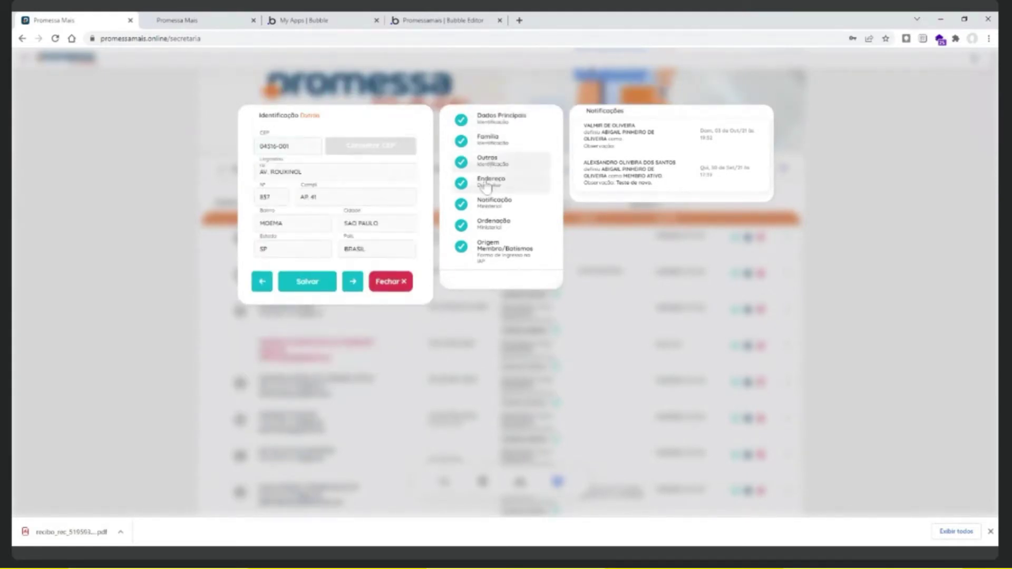
pyautogui.click(489, 208)
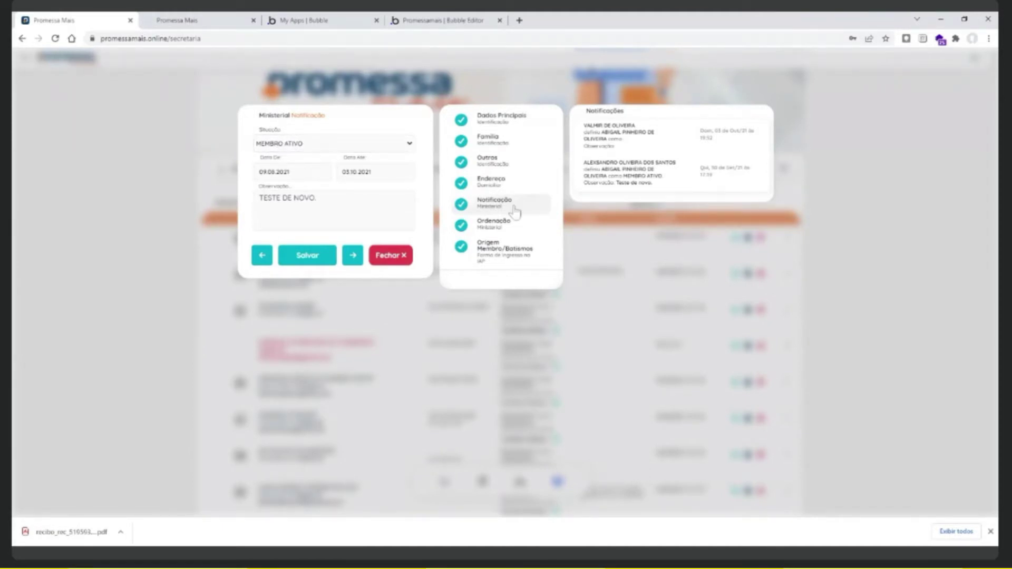
pyautogui.click(491, 225)
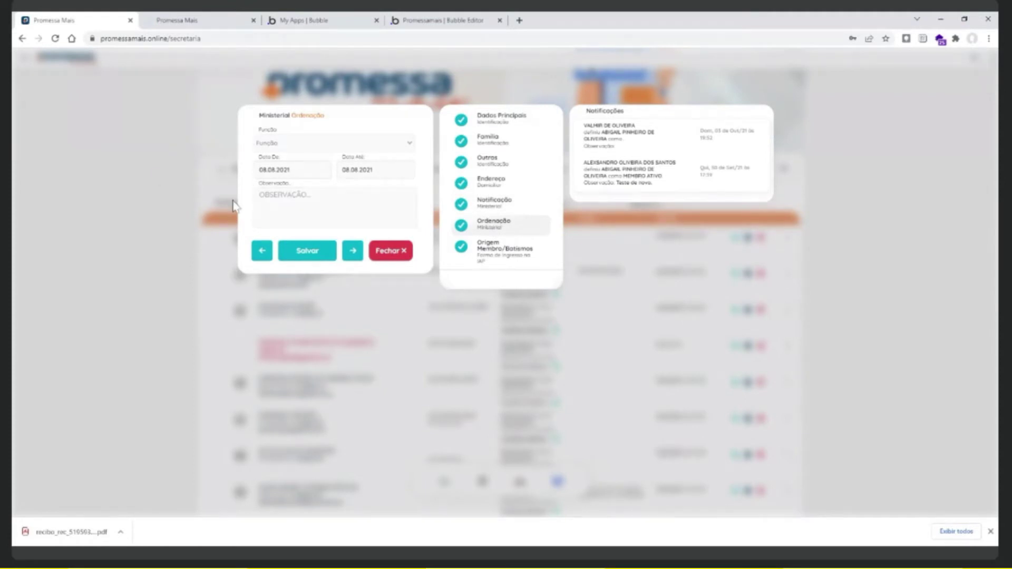
pyautogui.click(475, 248)
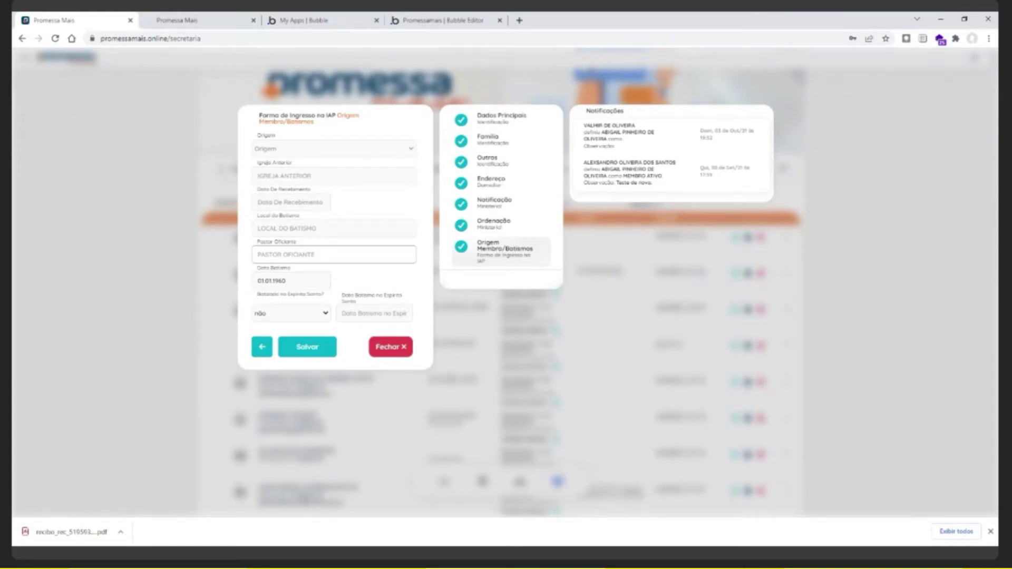
pyautogui.click(520, 369)
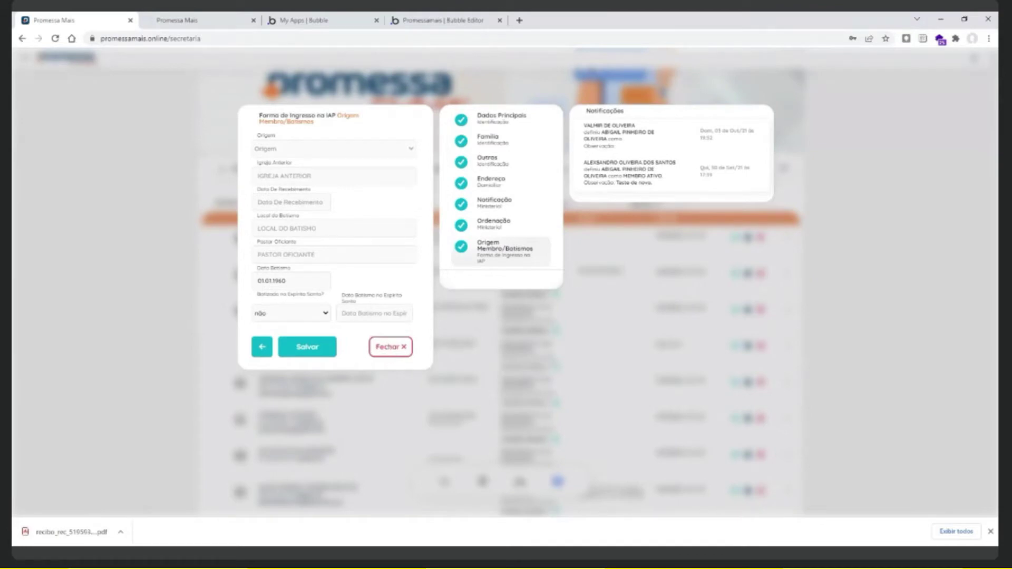
# Close the Origem/Batismo form and scroll back to the top of the 524-member list
pyautogui.click(388, 349)
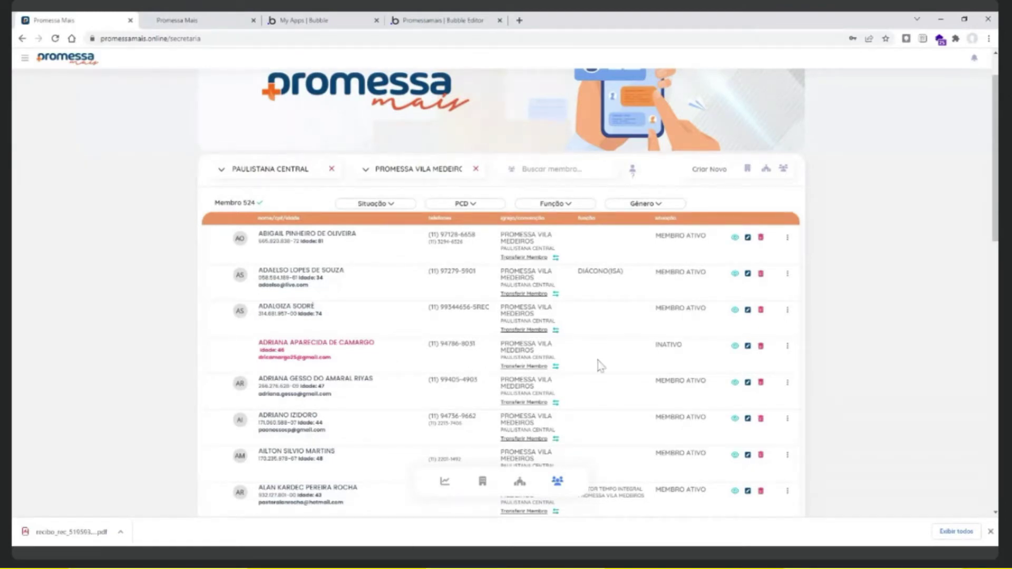
pyautogui.scroll(1, 458, 269)
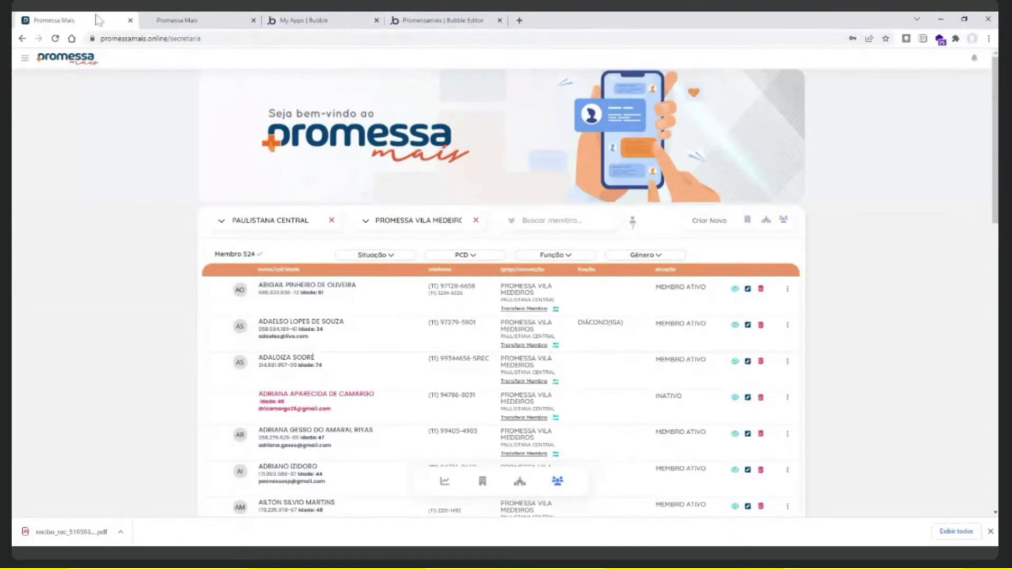
pyautogui.click(25, 59)
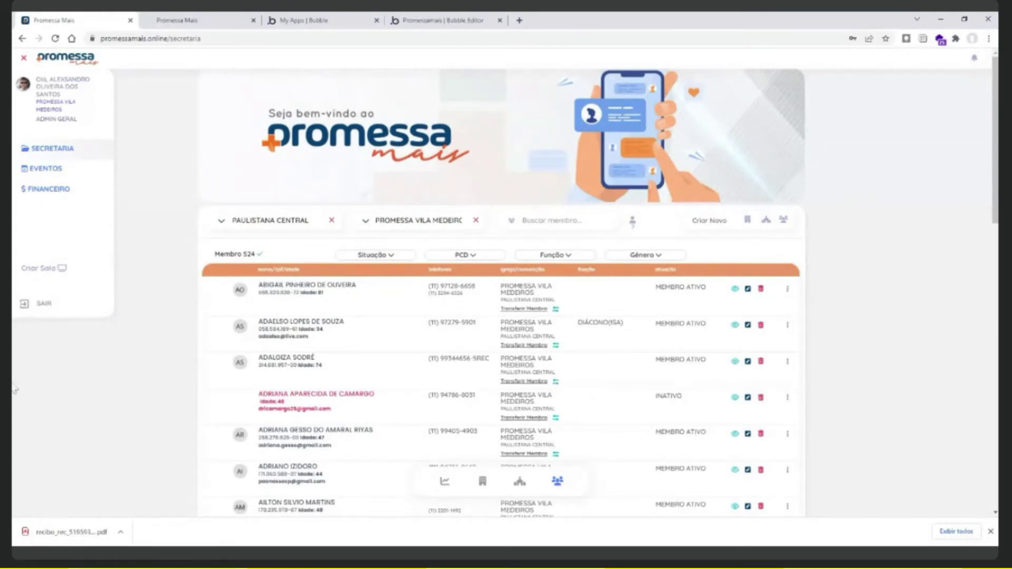
pyautogui.click(47, 95)
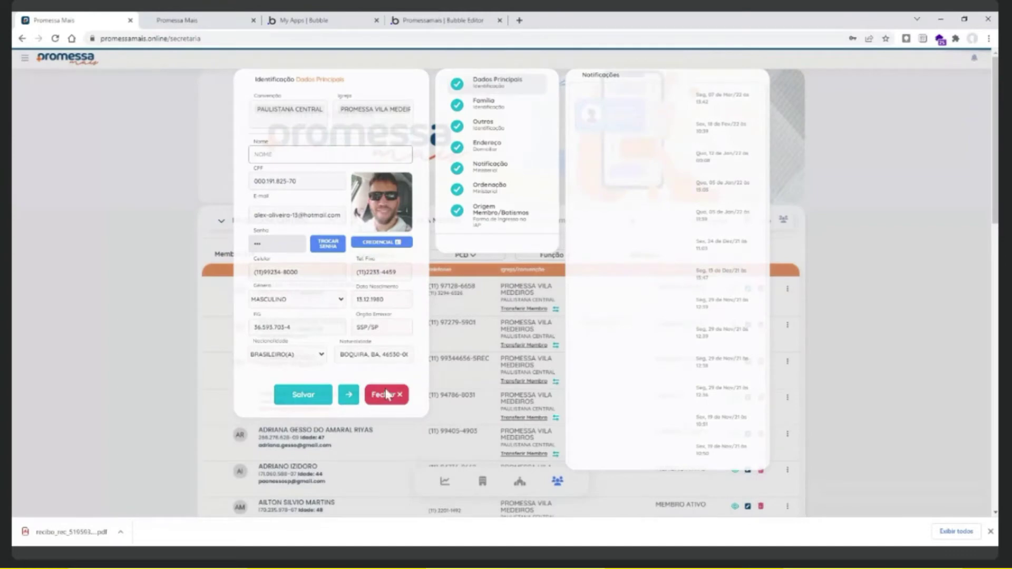
pyautogui.click(390, 404)
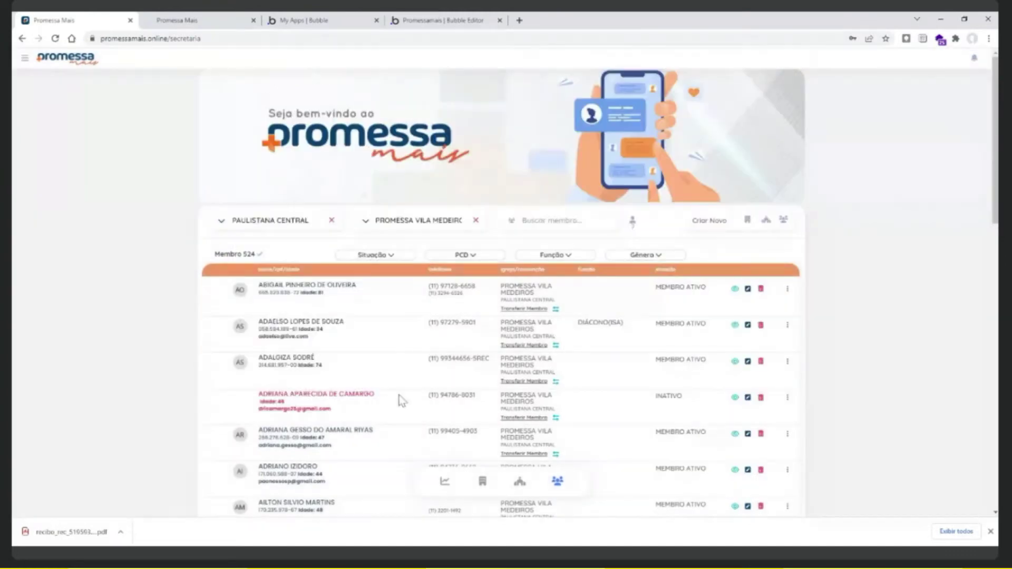
pyautogui.scroll(-3, 400, 400)
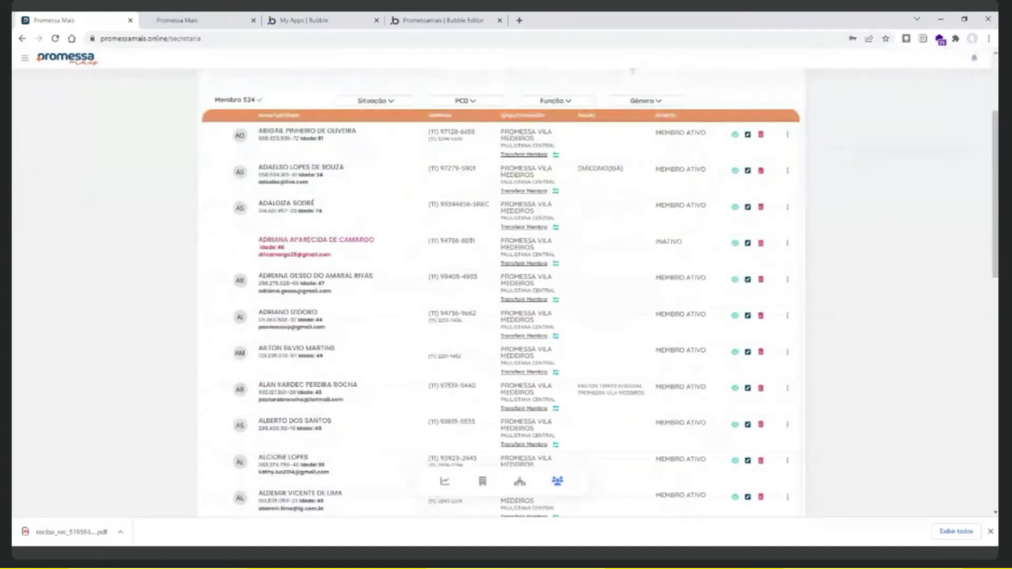
pyautogui.scroll(3, 629, 211)
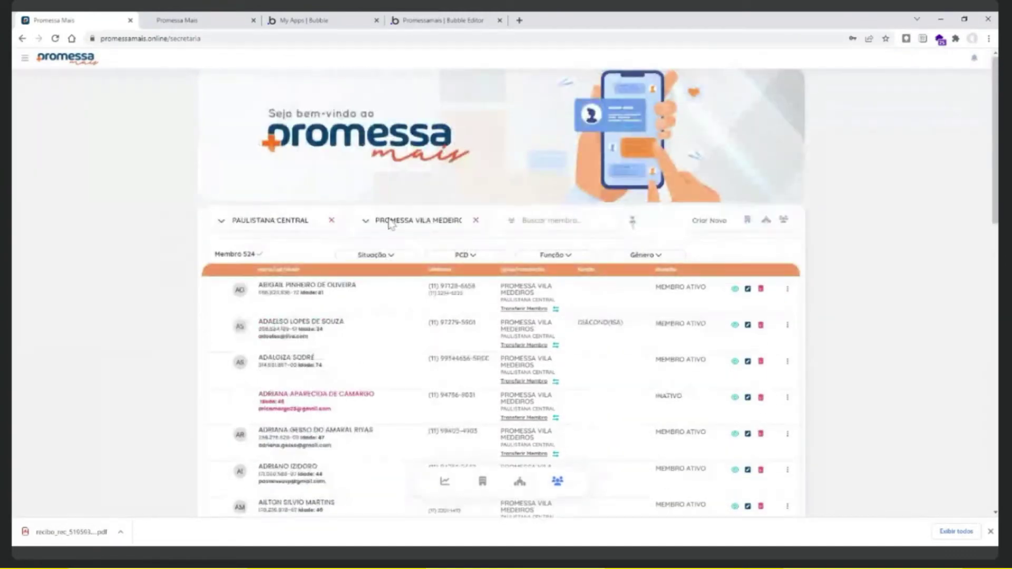
# Remove the convention and church filters and filter to BAIXO AMAZONAS, listing 2653 members
pyautogui.click(527, 221)
pyautogui.click(331, 220)
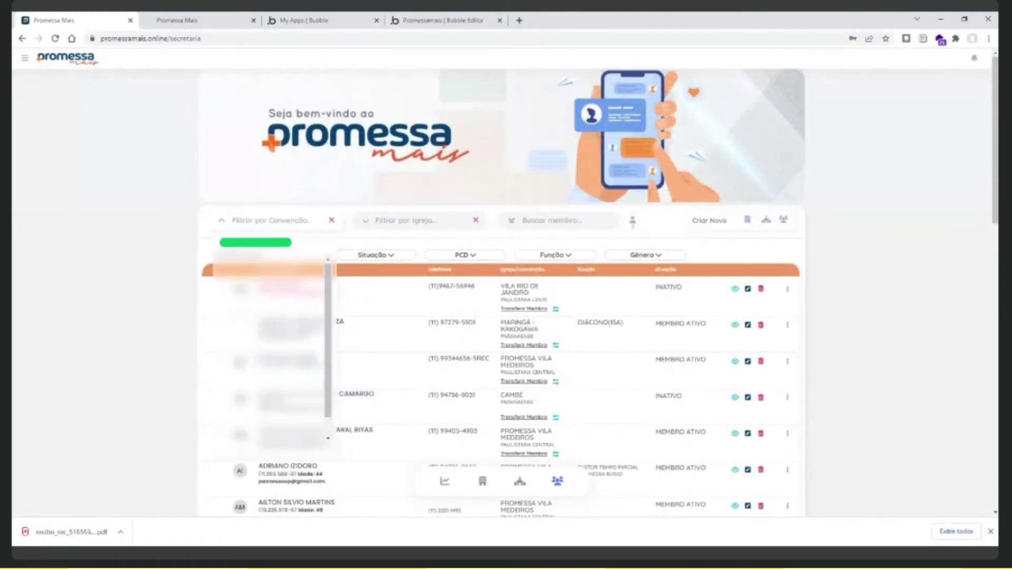
pyautogui.click(220, 223)
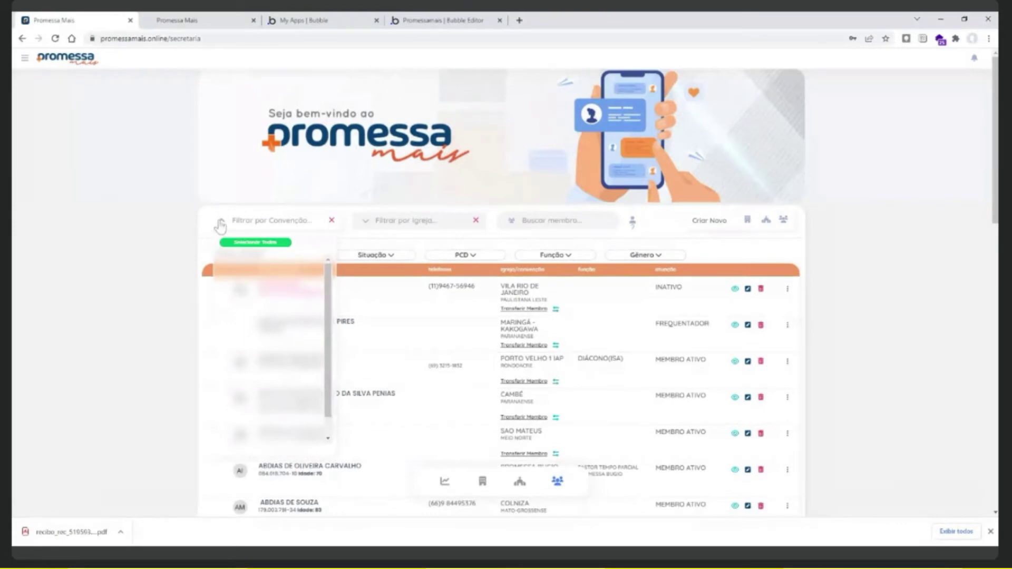
pyautogui.click(224, 310)
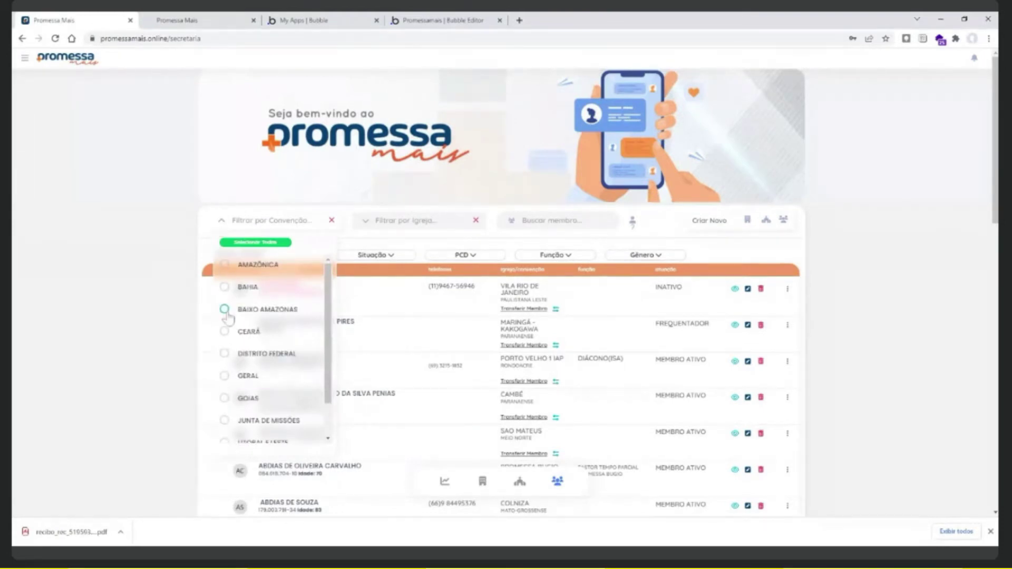
pyautogui.click(352, 232)
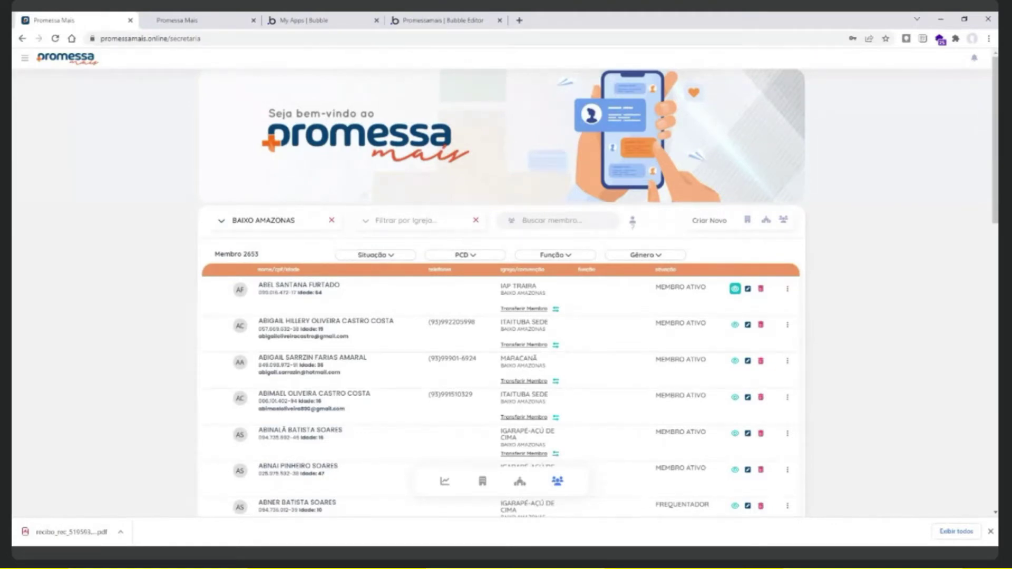
# Open the first BAIXO AMAZONAS member's record, from church IAP TRAIRA, with all seven stages completed
pyautogui.click(748, 289)
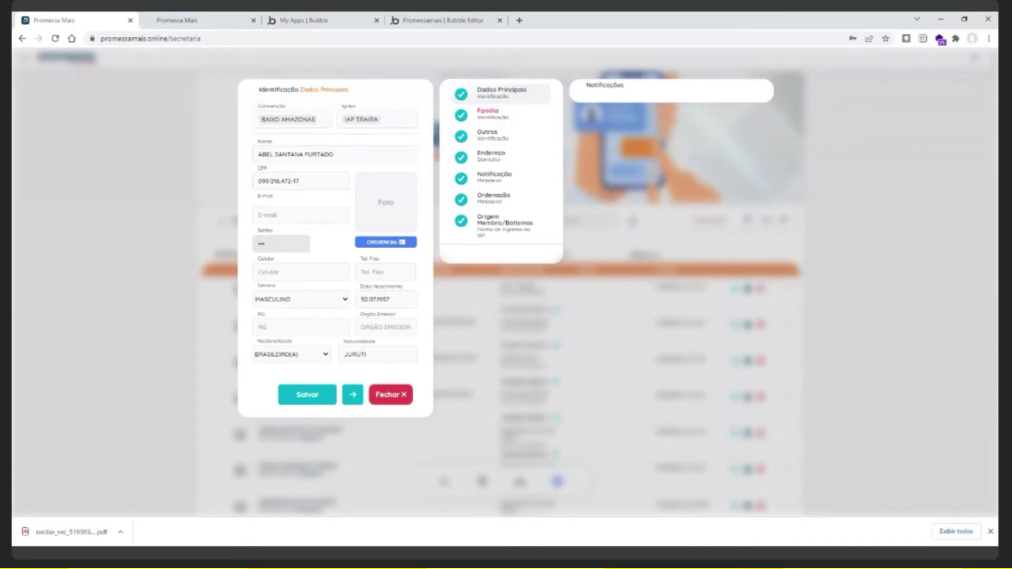
# Close the IAP TRAIRA member's edit form with Fechar, without saving
pyautogui.click(384, 401)
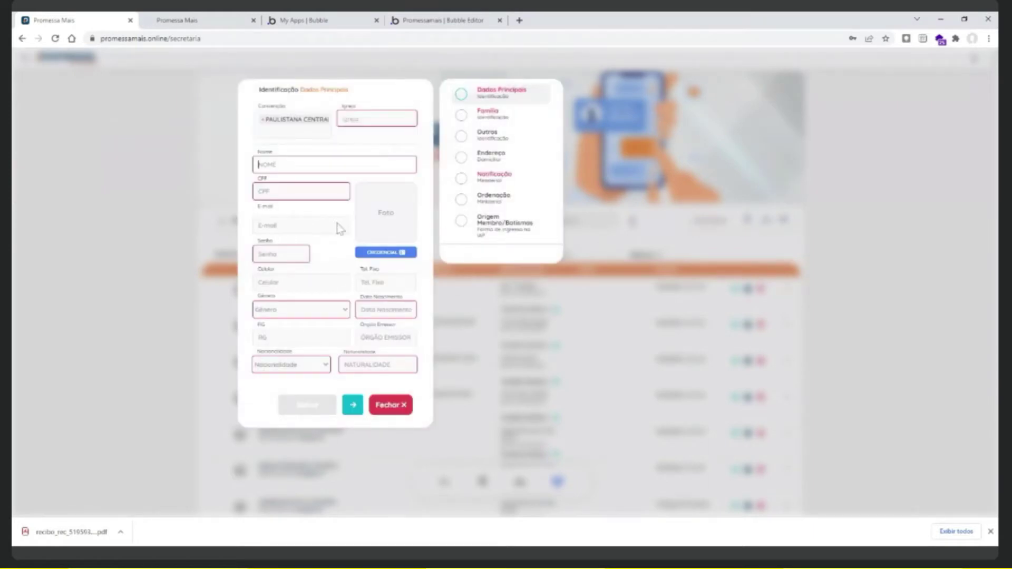
# Dismiss the blank new-member form without saving, back to the 2653-member BAIXO AMAZONAS list
pyautogui.click(288, 225)
pyautogui.click(258, 164)
pyautogui.click(387, 406)
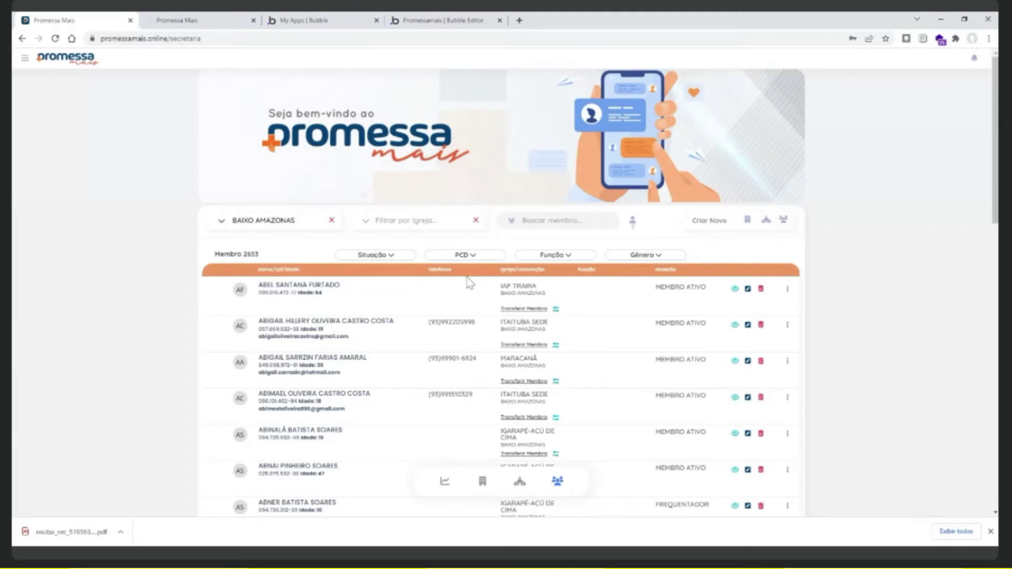
pyautogui.scroll(-4, 469, 283)
pyautogui.scroll(3, 469, 283)
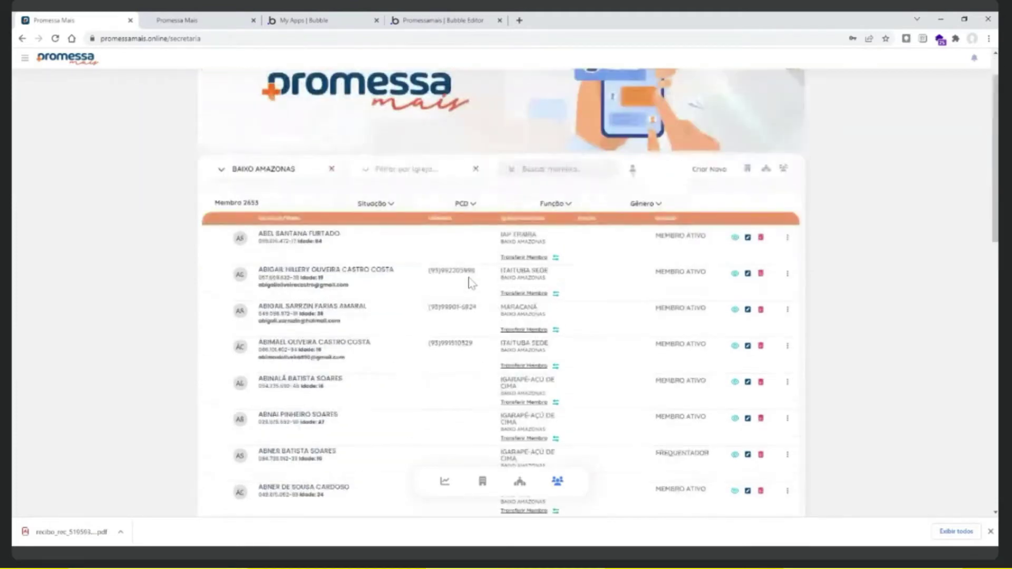
pyautogui.click(367, 174)
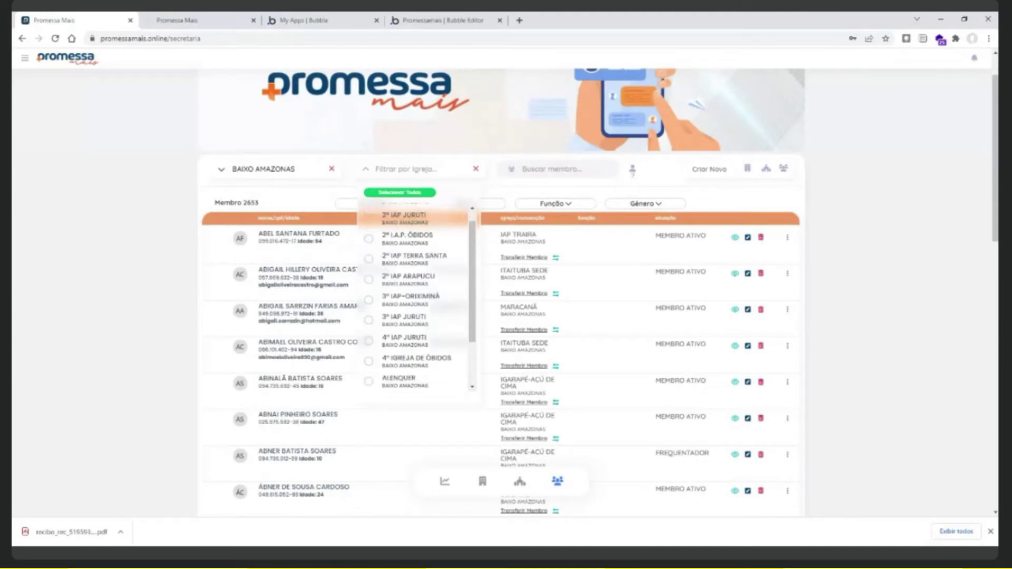
pyautogui.scroll(-3, 416, 295)
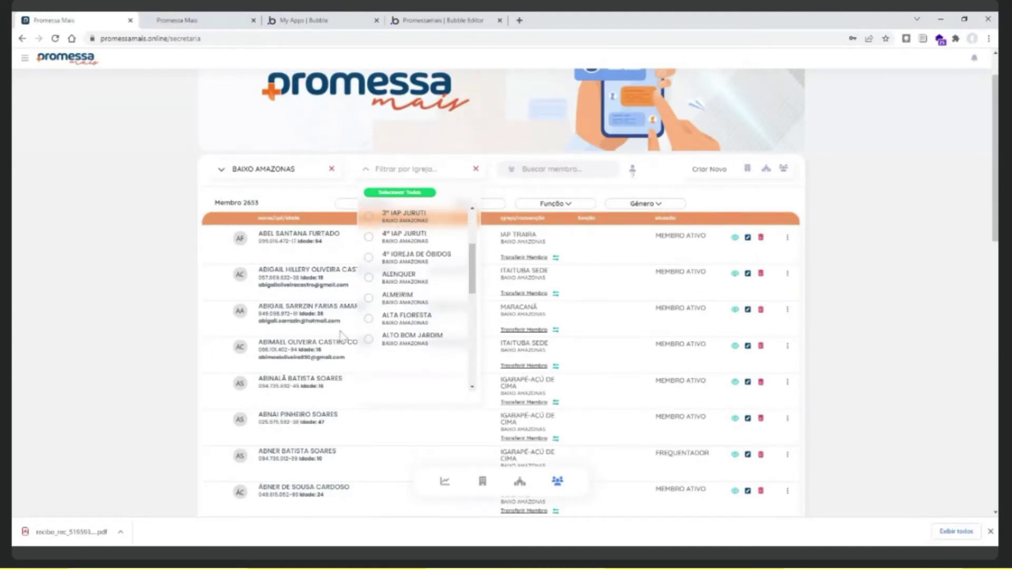
pyautogui.click(369, 319)
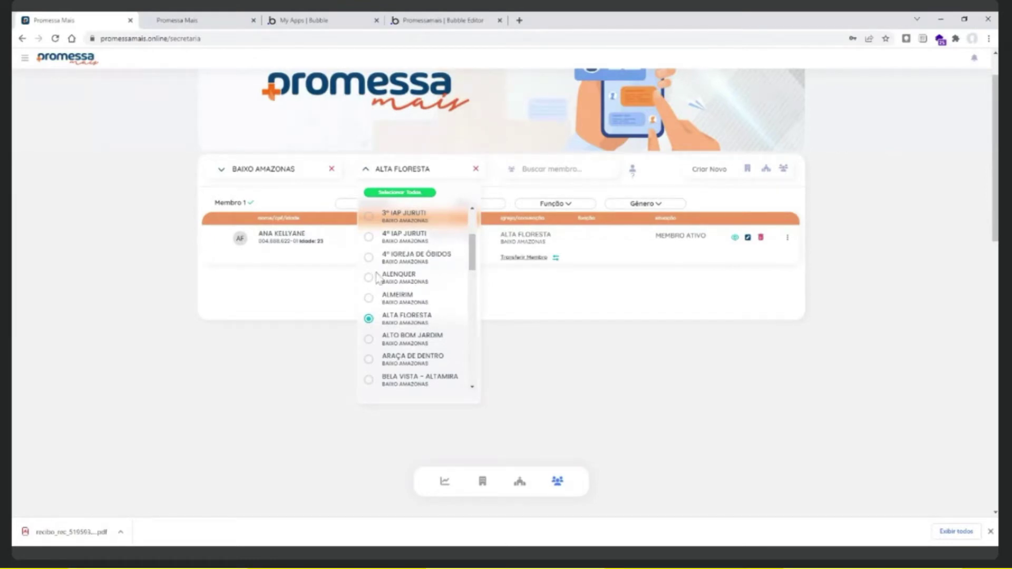
pyautogui.click(369, 257)
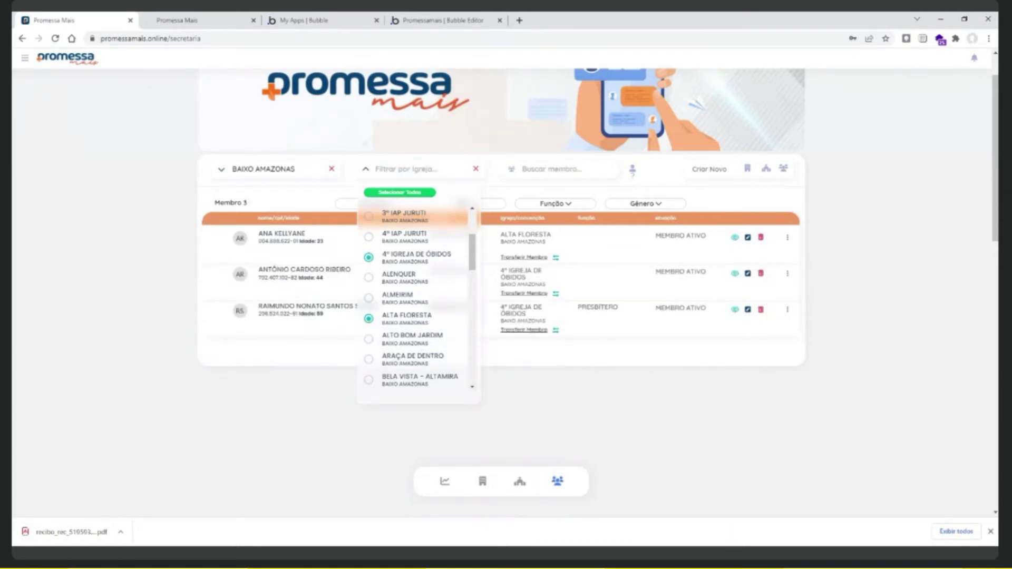
pyautogui.click(475, 169)
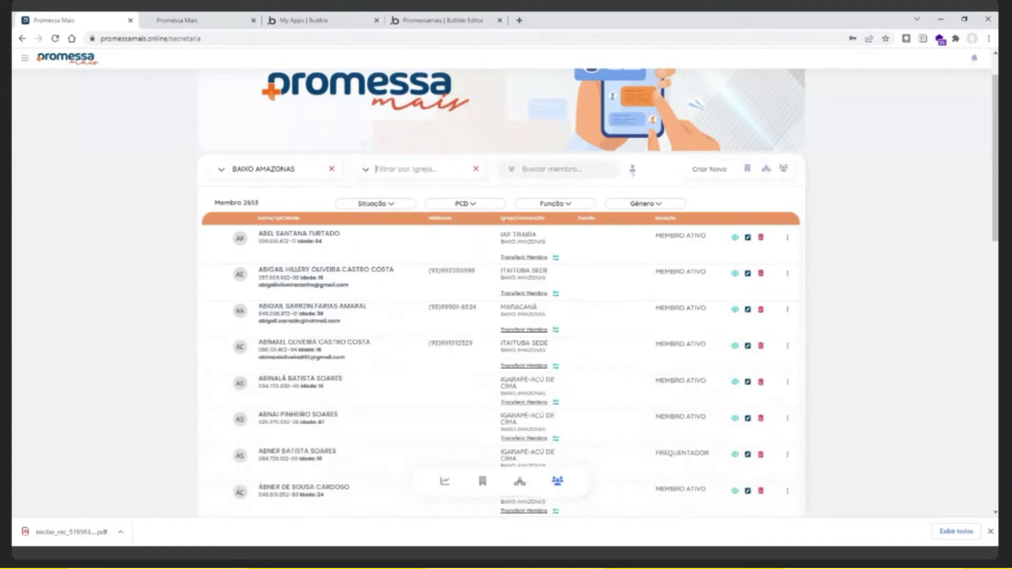
# Filter the church to ITAITUBA SEDE (67 members) and open the Situação status dropdown
pyautogui.write('ito')
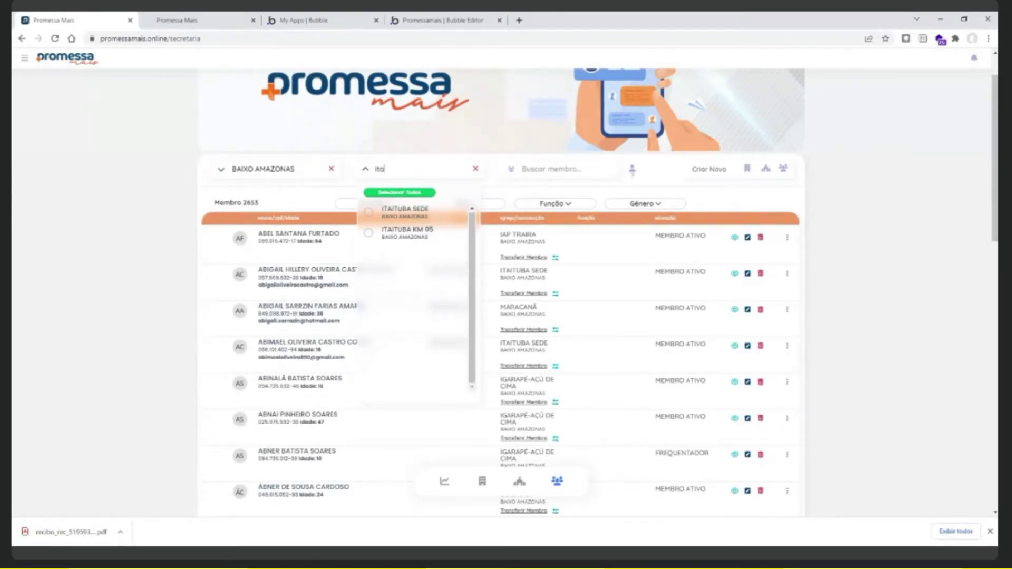
pyautogui.click(368, 213)
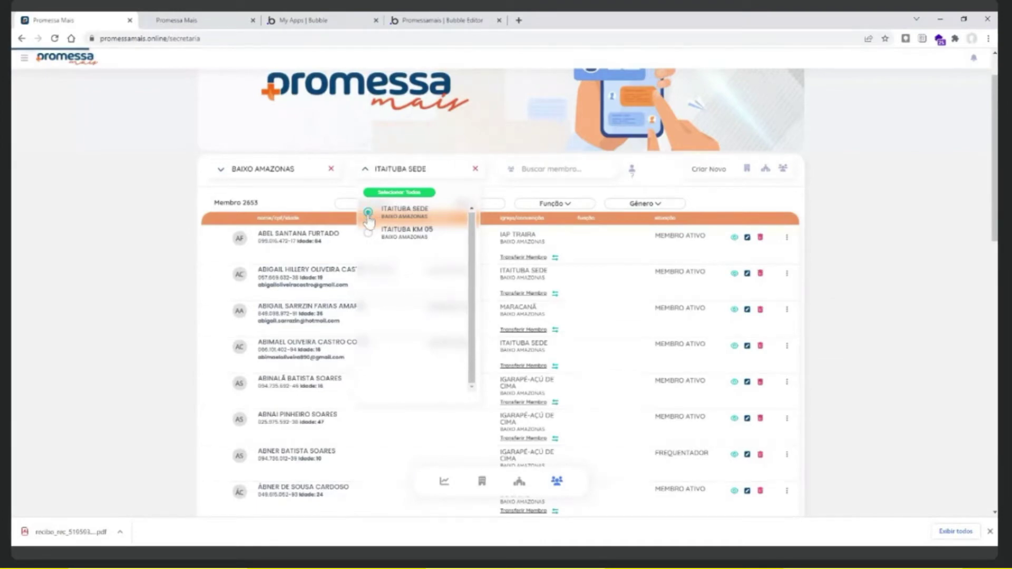
pyautogui.click(505, 190)
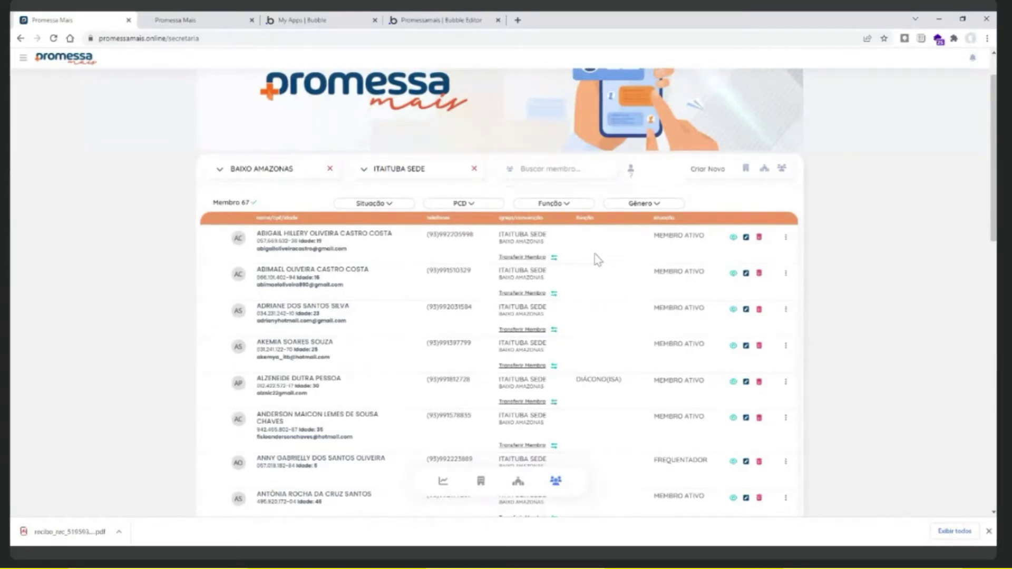
pyautogui.click(388, 208)
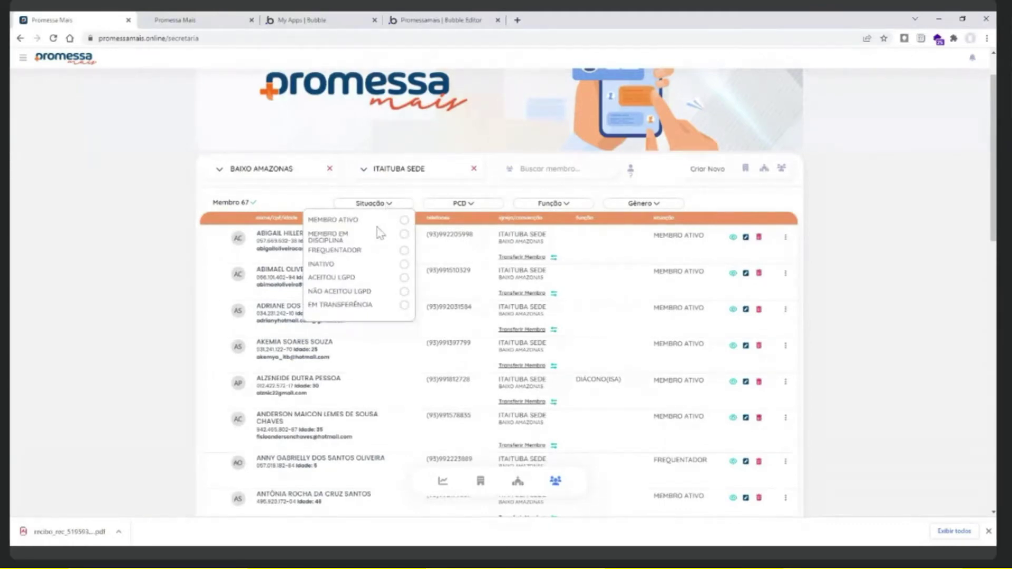
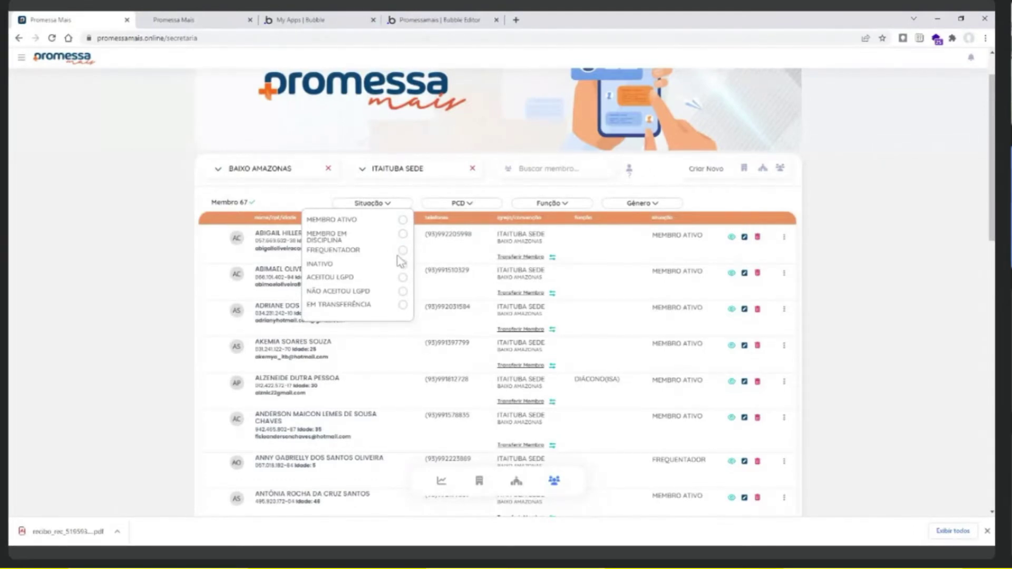
# Set the Situação filter to FREQUENTADOR and review the 14 remaining members
pyautogui.click(402, 252)
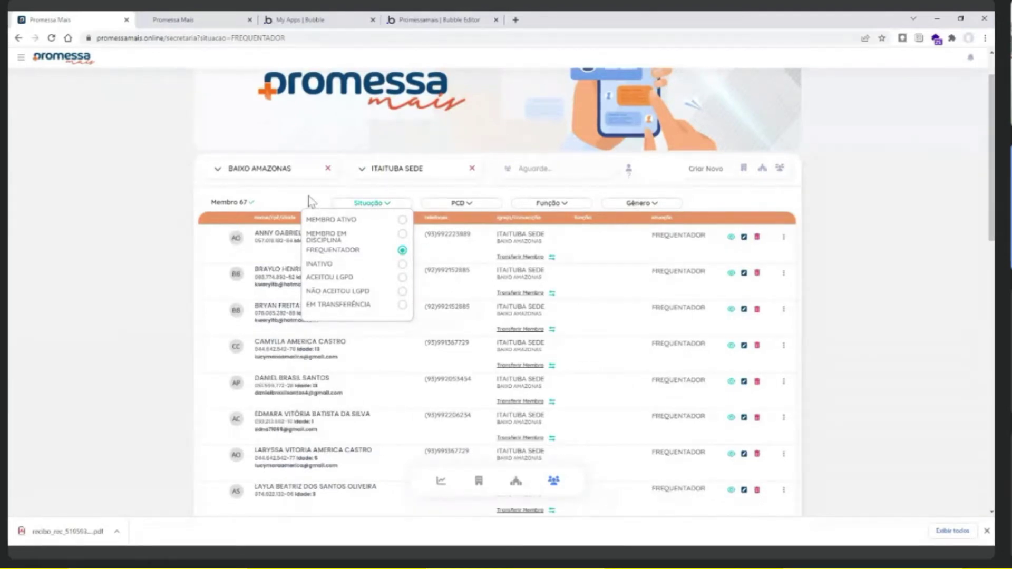
pyautogui.click(310, 200)
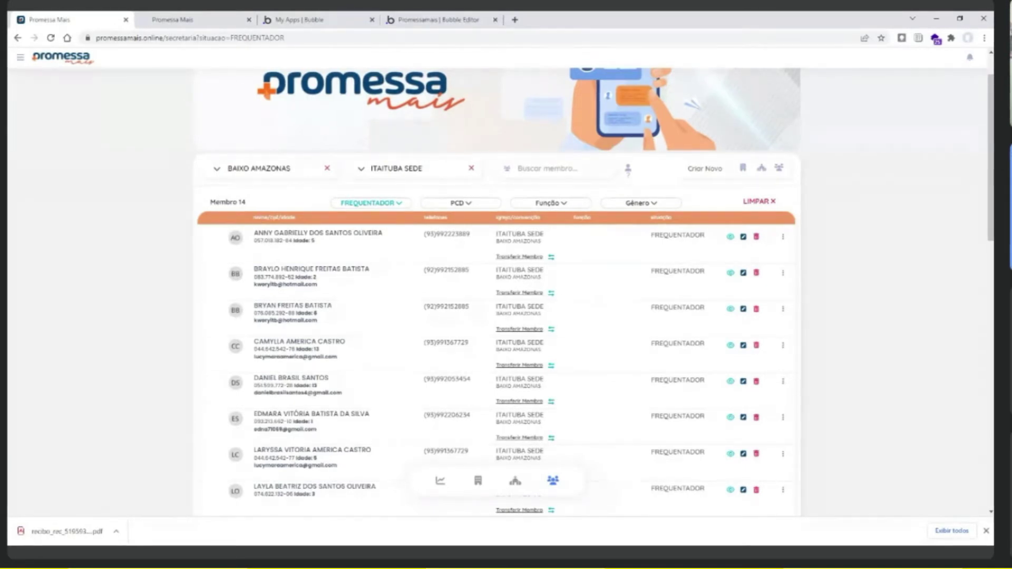
pyautogui.scroll(-10, 609, 321)
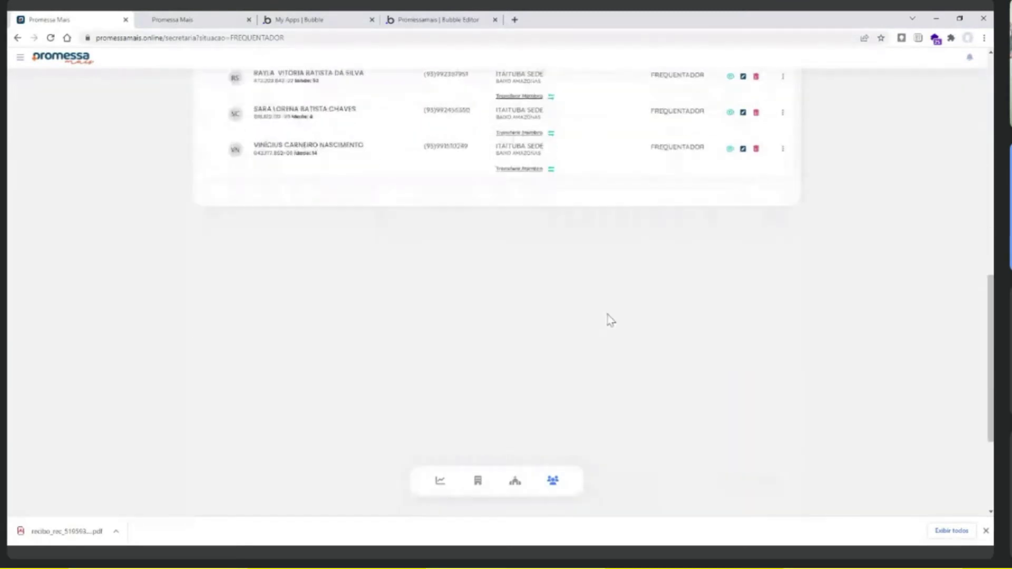
pyautogui.scroll(10, 609, 320)
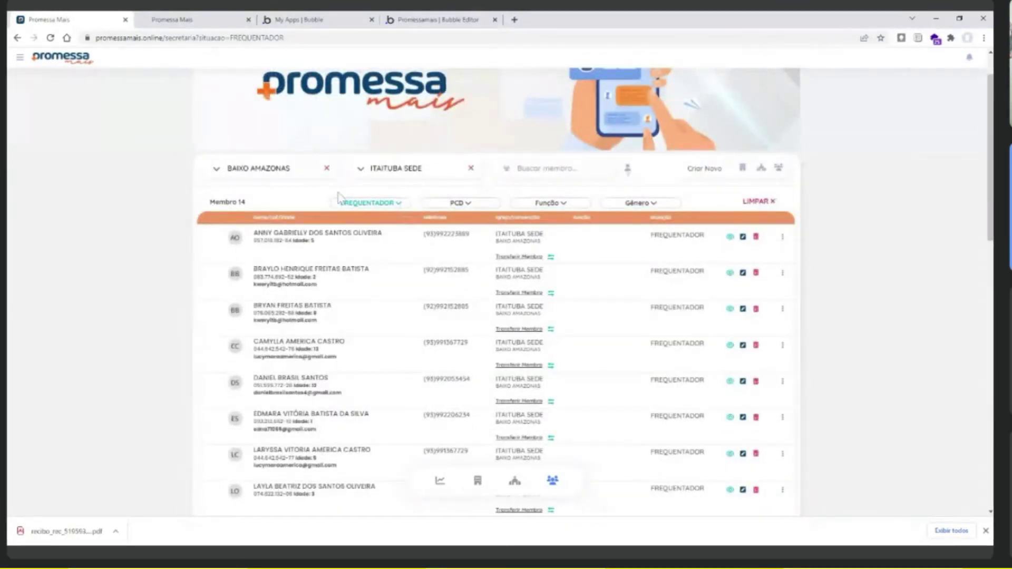
pyautogui.click(398, 209)
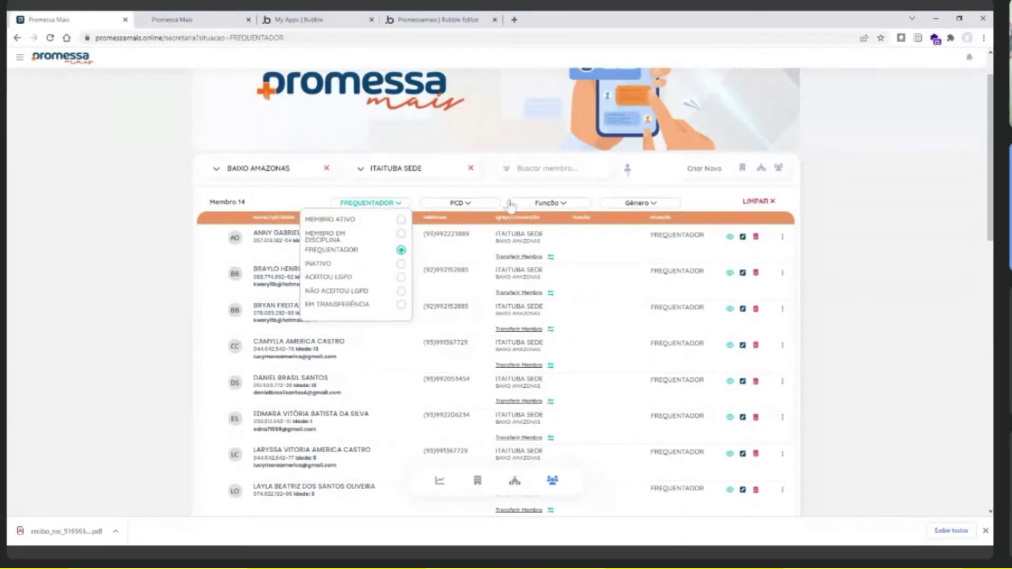
pyautogui.click(745, 206)
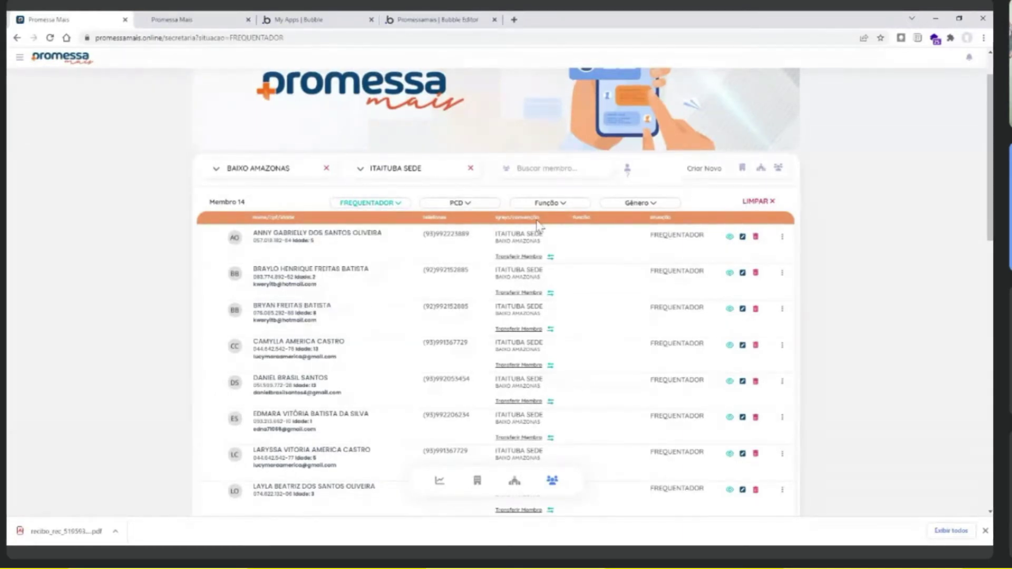
# Check the PCD options, then set Função to DIÁCONO(ISA) and review the nine members
pyautogui.click(466, 205)
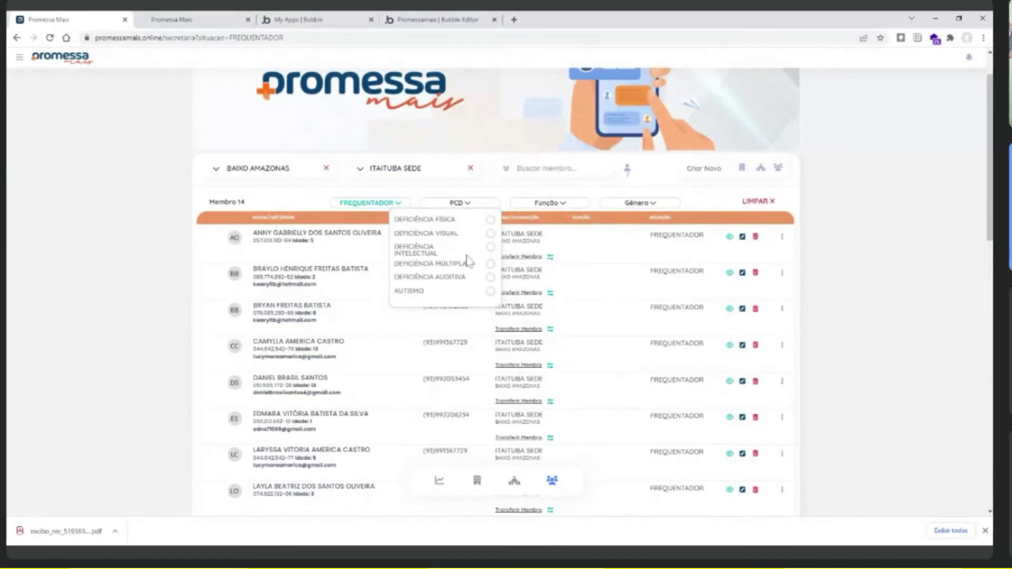
pyautogui.click(543, 205)
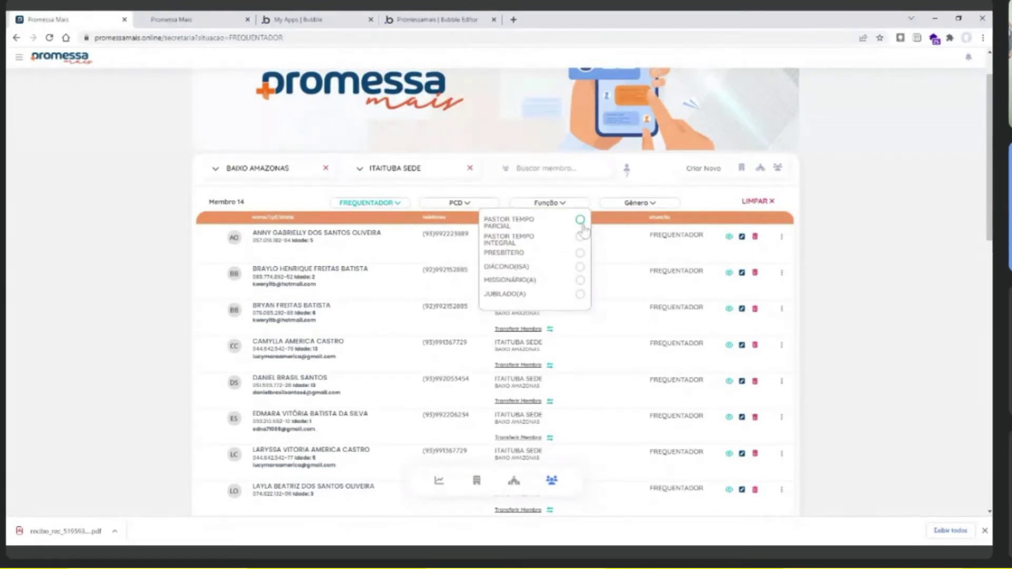
pyautogui.click(580, 267)
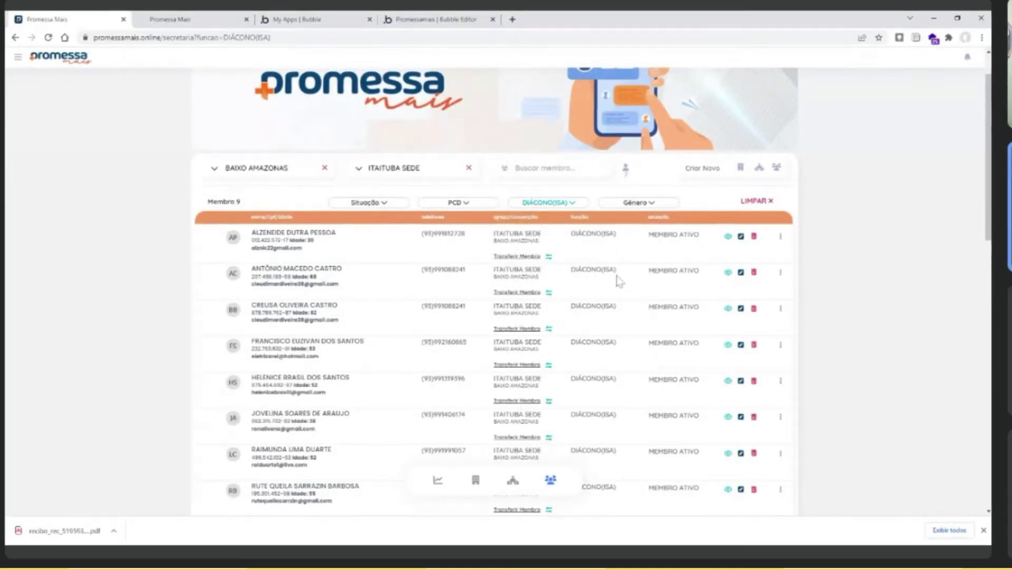
pyautogui.scroll(-4, 445, 318)
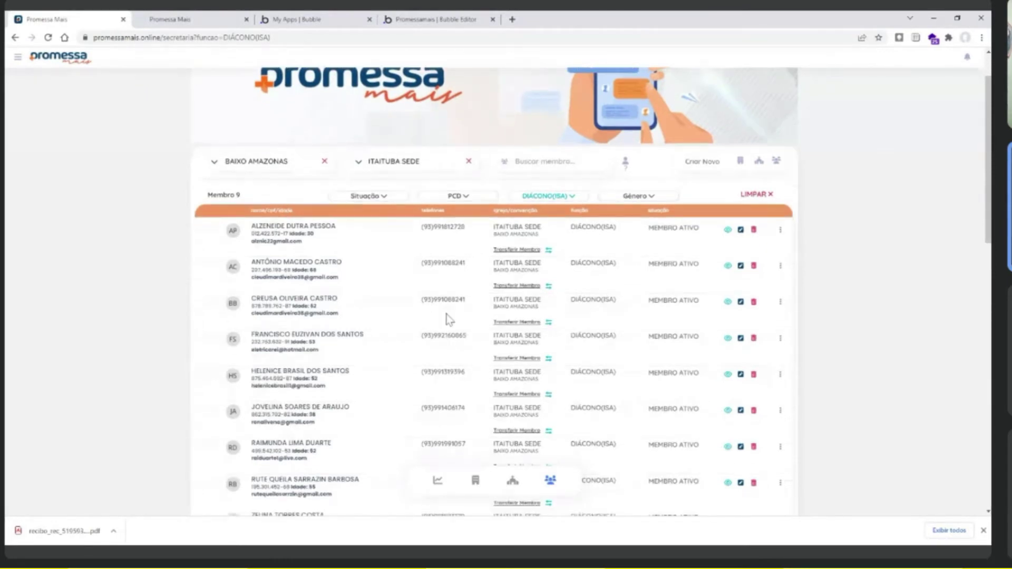
pyautogui.scroll(5, 447, 318)
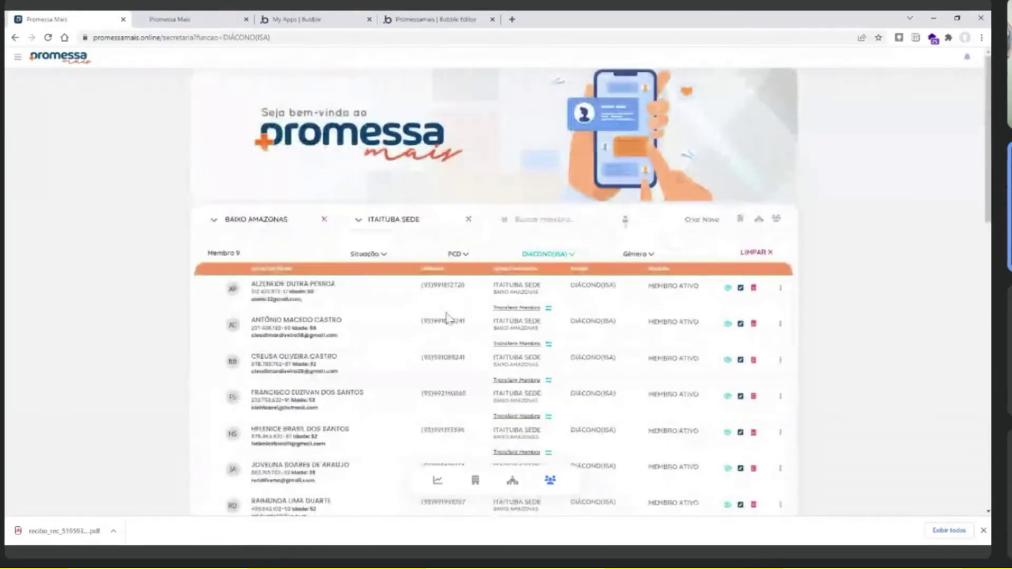
# Set the Gênero filter to FEMININO, listing 42 members
pyautogui.click(651, 255)
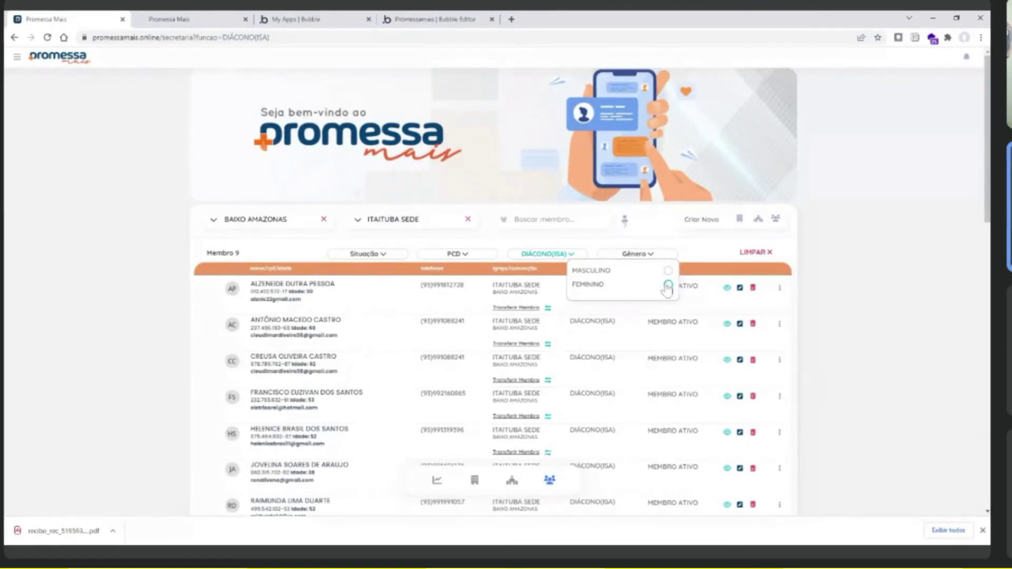
pyautogui.click(670, 288)
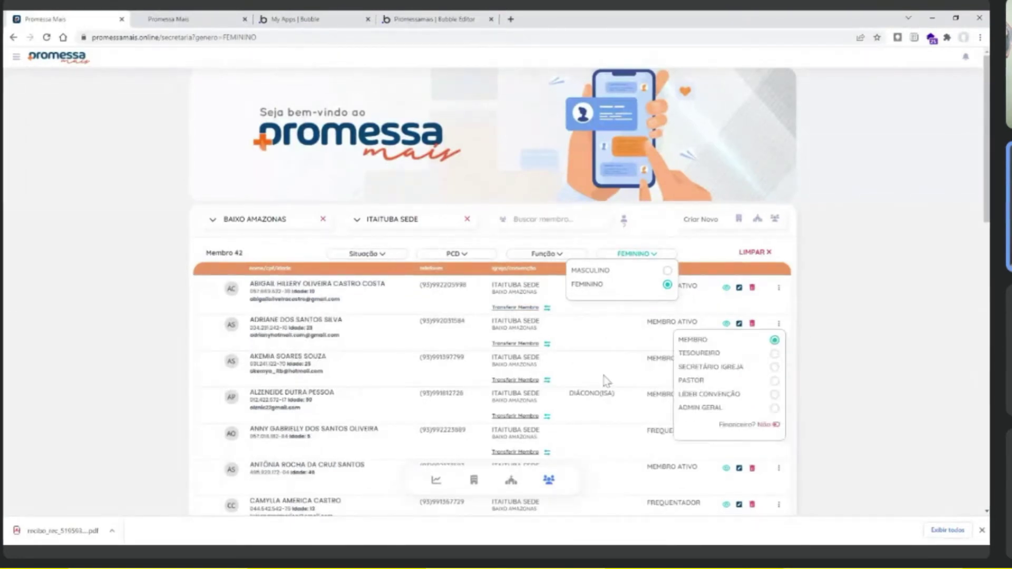
pyautogui.click(578, 243)
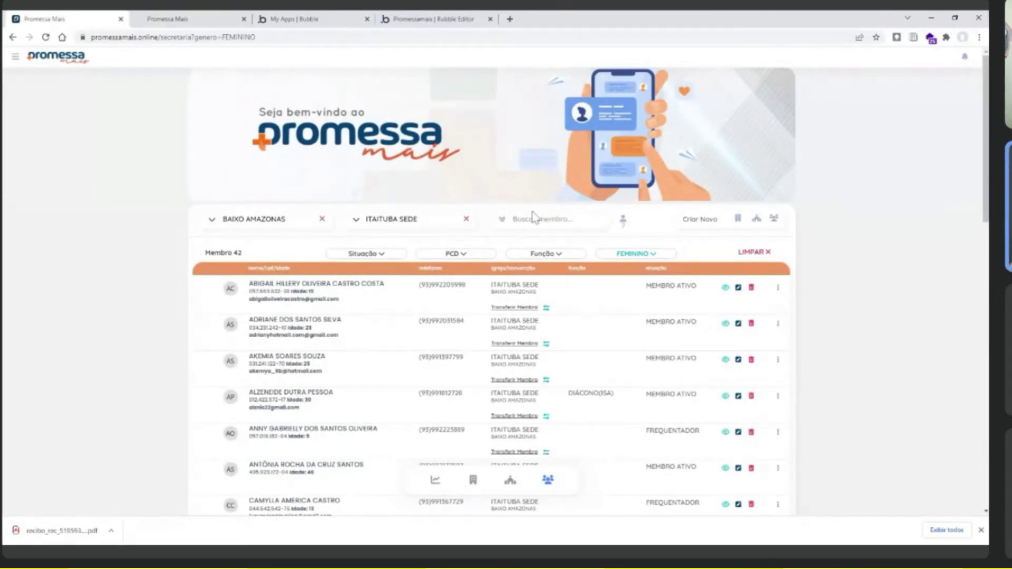
# Begin a name search by entering 'ma' in the Buscar membro field
pyautogui.click(548, 219)
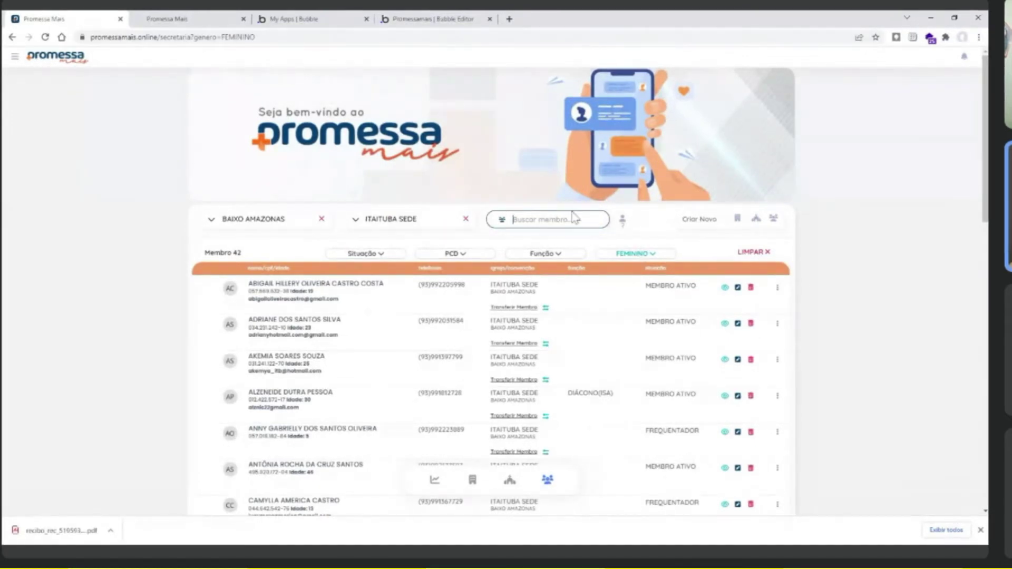
pyautogui.scroll(-15, 572, 217)
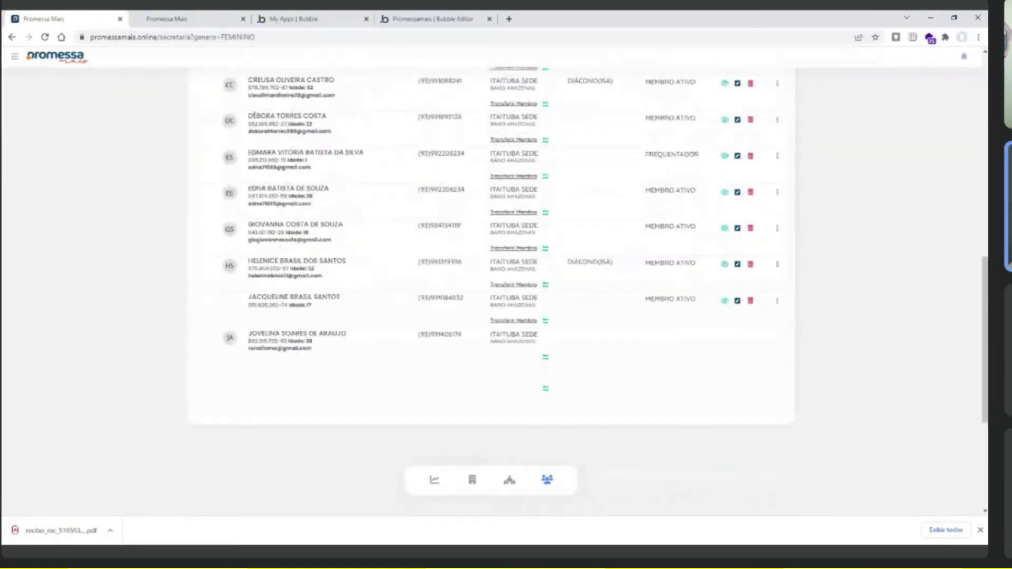
pyautogui.scroll(-4, 434, 273)
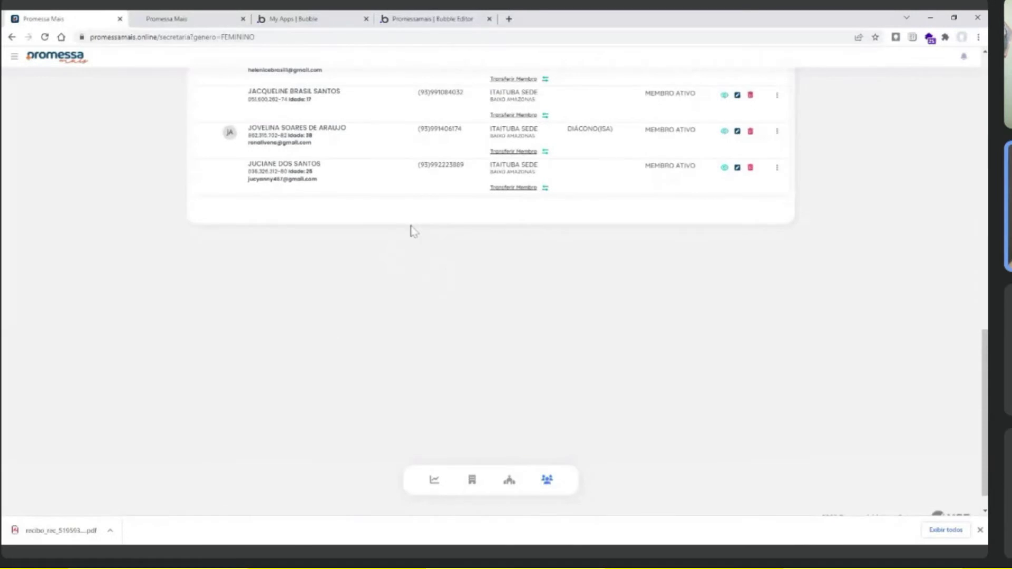
pyautogui.scroll(15, 411, 229)
pyautogui.click(514, 122)
pyautogui.write('maria')
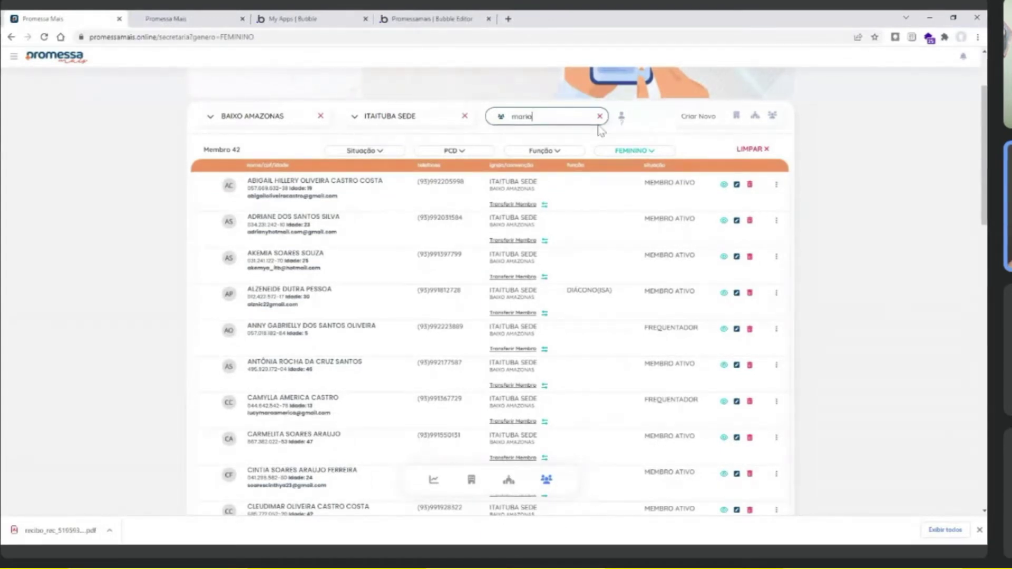
# Clear the existing filters and choose BAIXO AMAZONAS as the convention
pyautogui.click(756, 150)
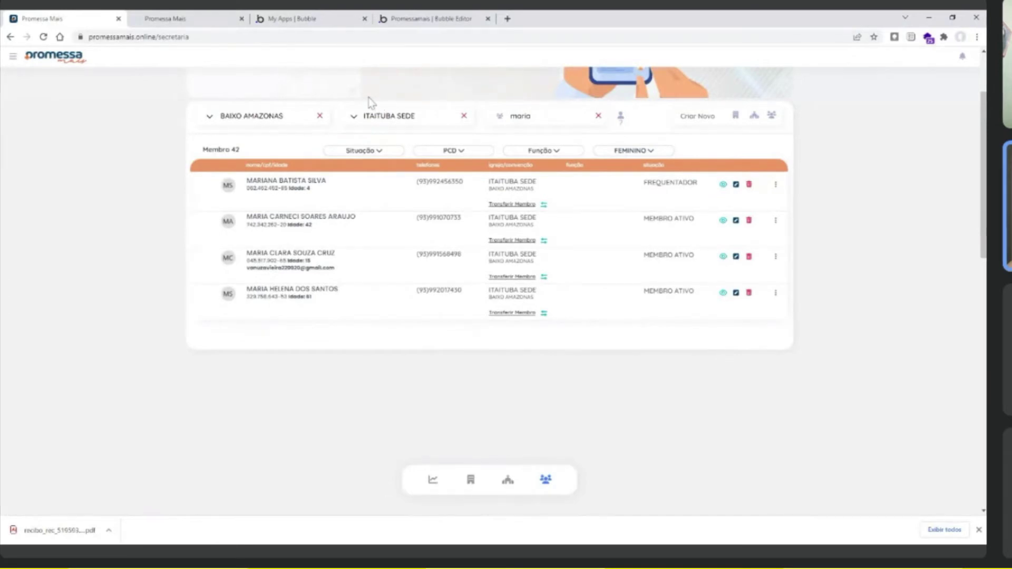
pyautogui.click(319, 117)
pyautogui.click(209, 126)
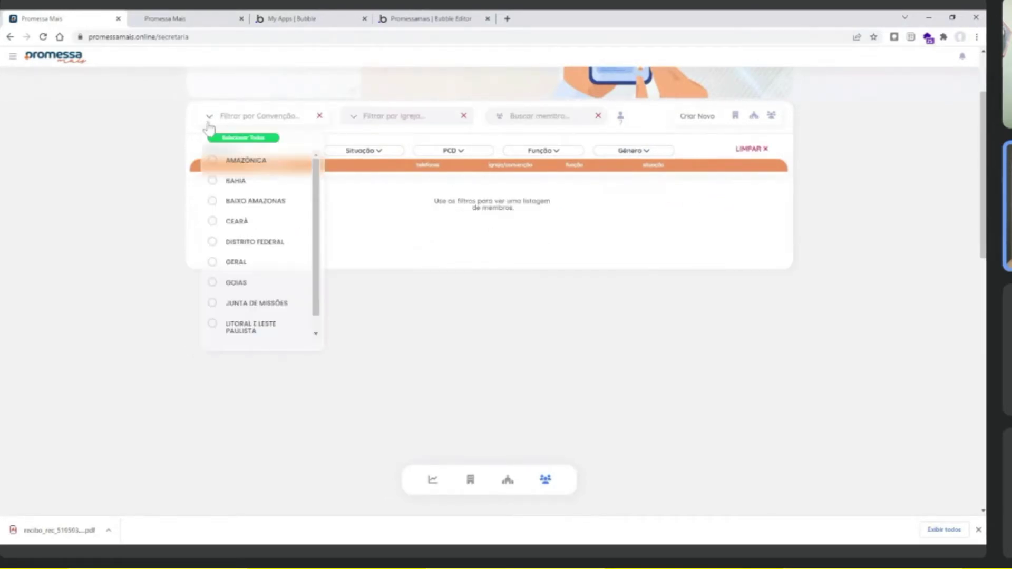
pyautogui.click(212, 203)
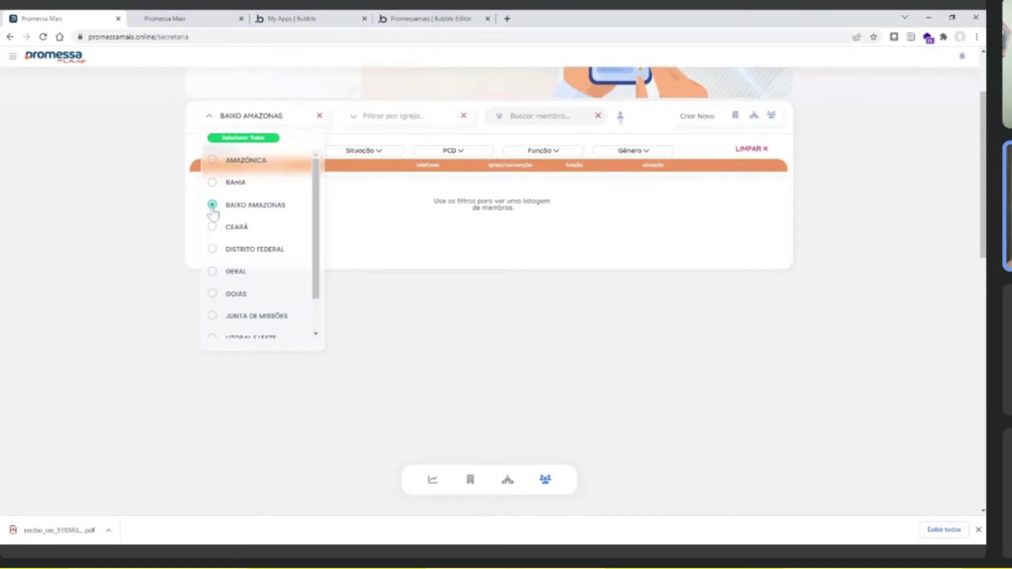
# Clear the church filter, search 'sede' and select ITAITUBA SEDE as the church
pyautogui.click(352, 119)
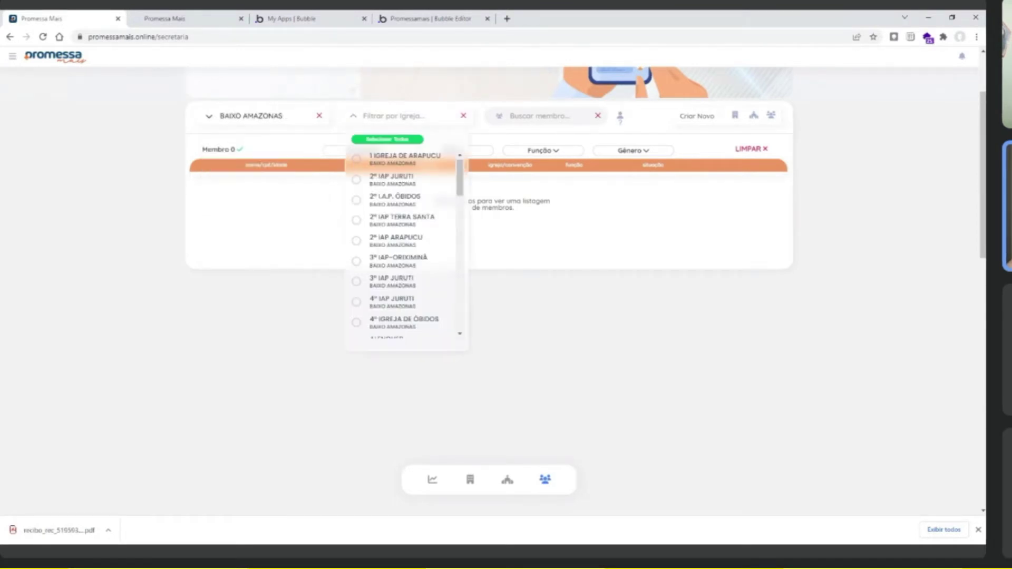
pyautogui.click(363, 116)
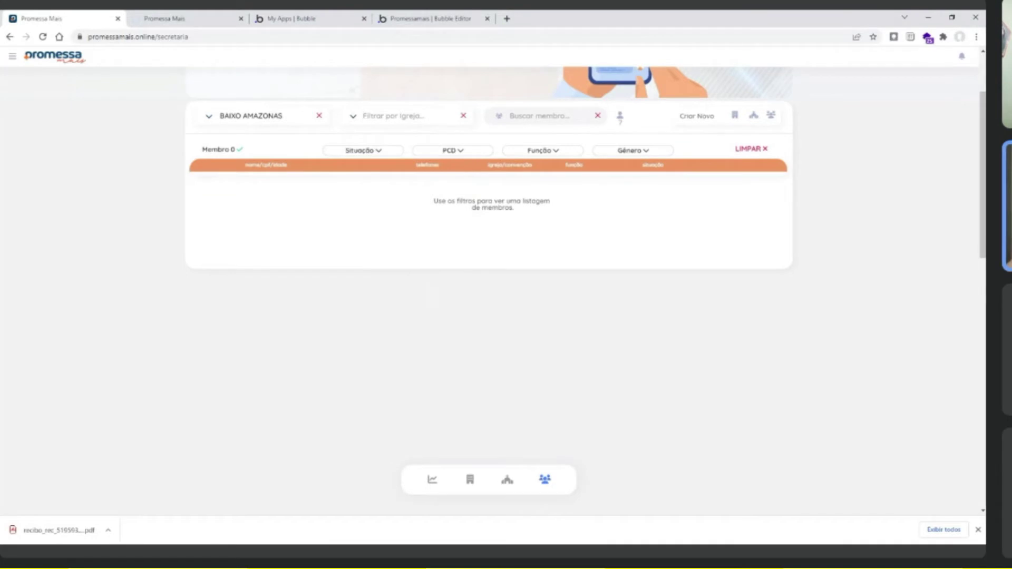
pyautogui.click(463, 116)
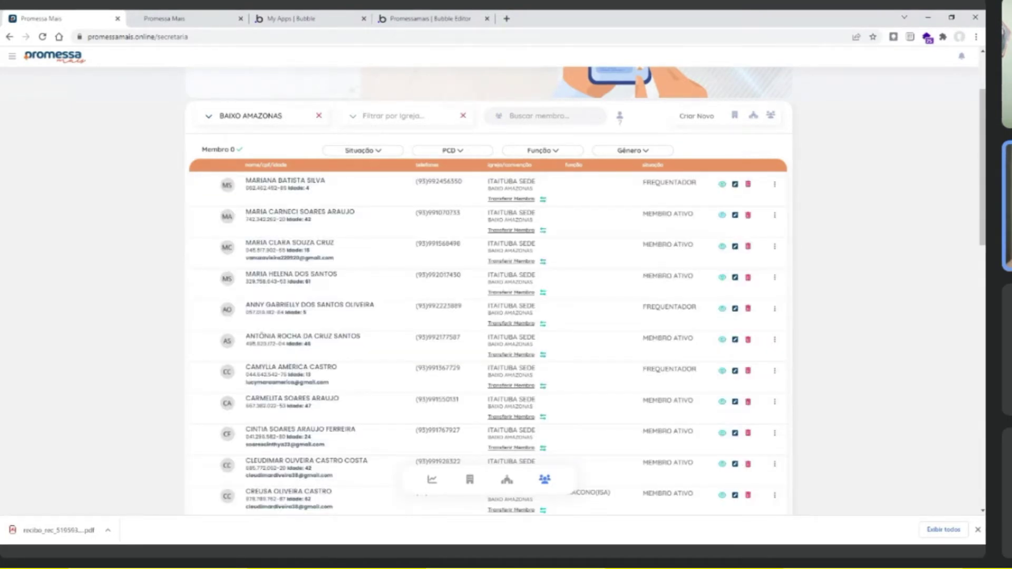
pyautogui.click(464, 116)
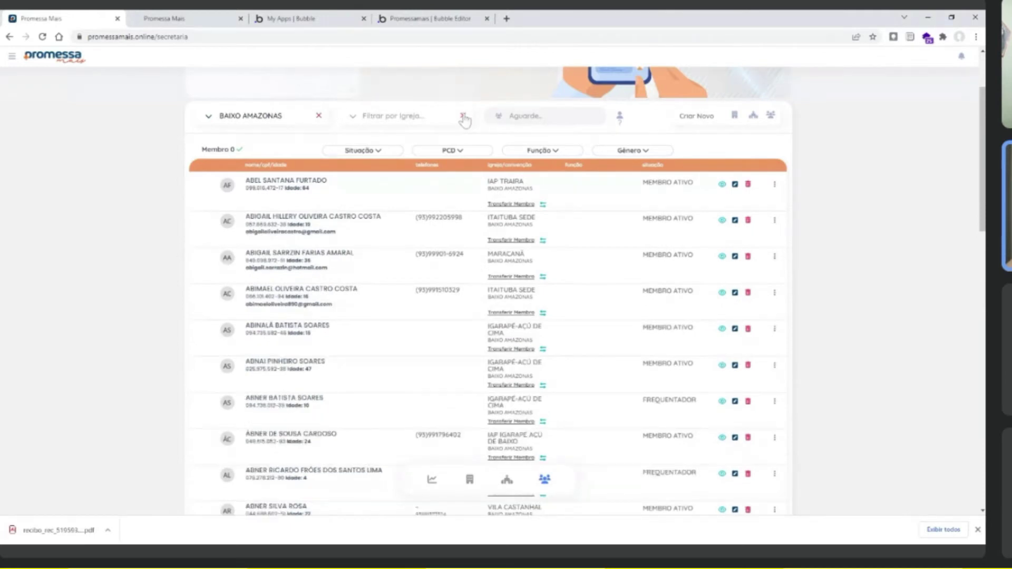
pyautogui.click(351, 119)
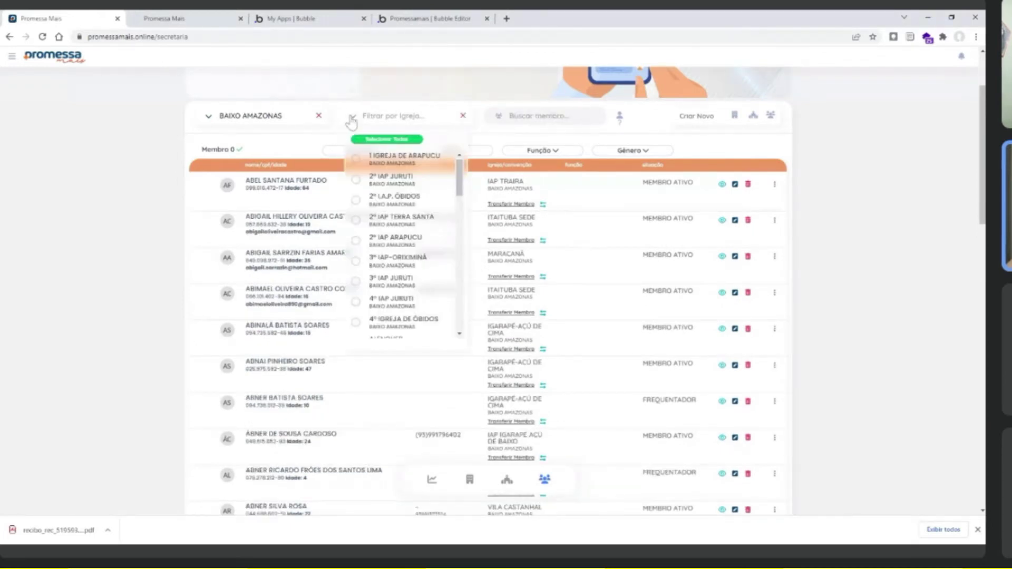
pyautogui.click(363, 116)
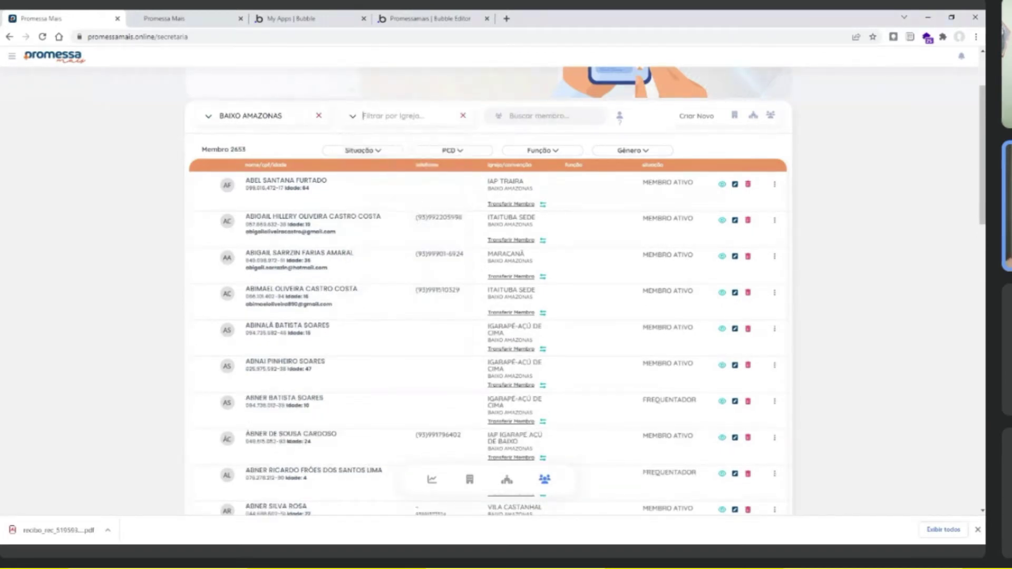
pyautogui.write('sede')
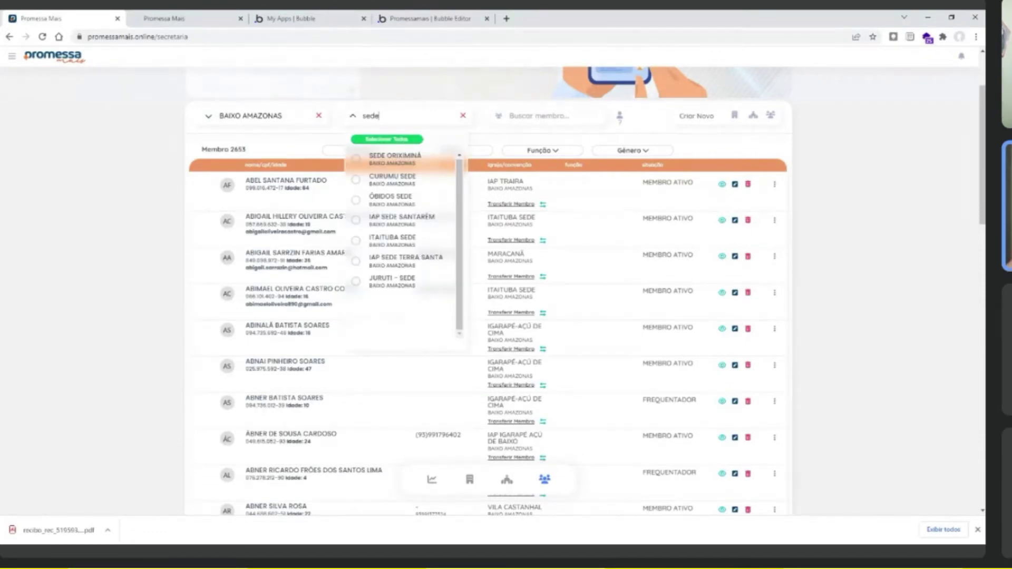
pyautogui.click(356, 240)
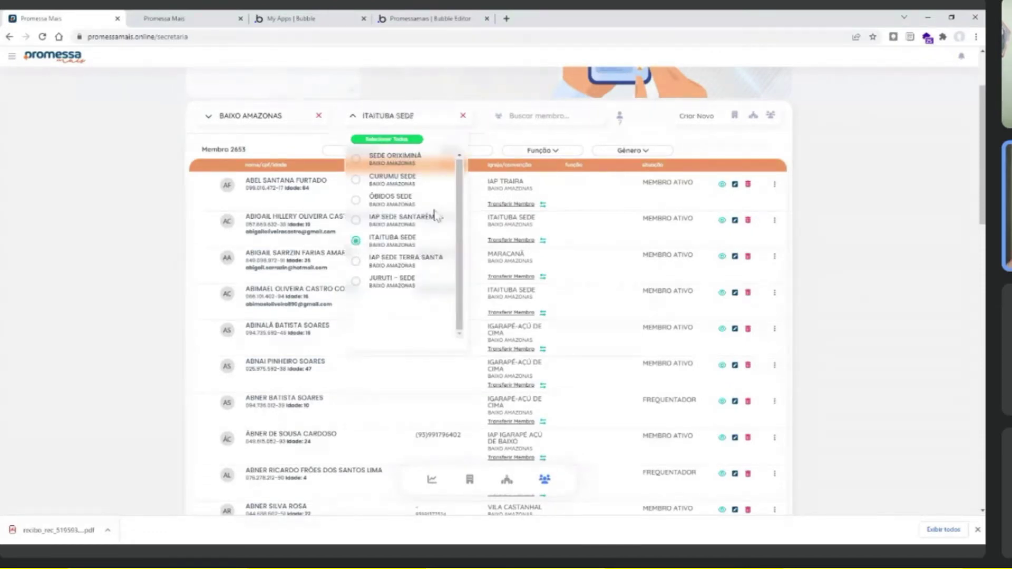
pyautogui.click(494, 131)
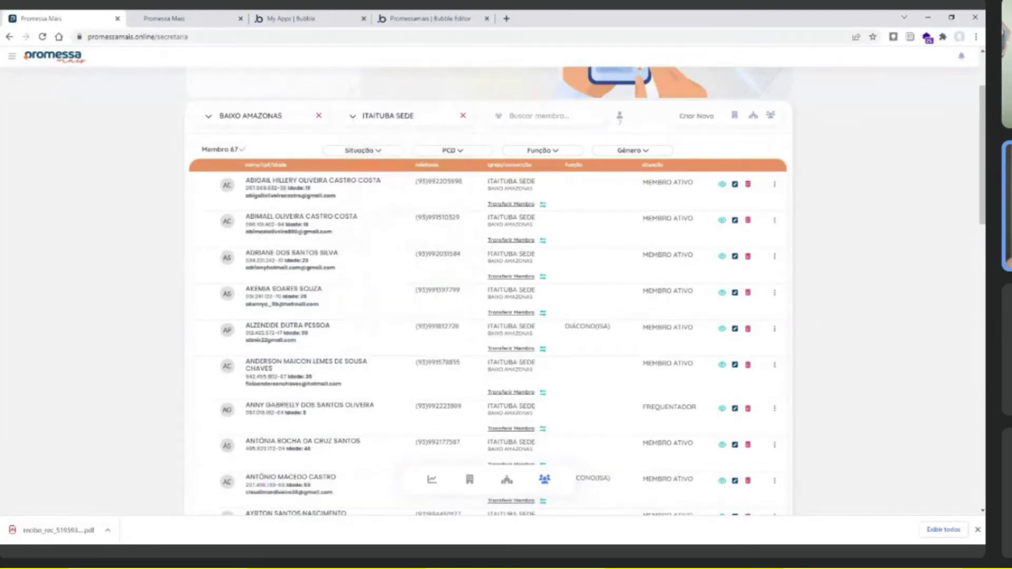
# Search ITAITUBA SEDE members by entering a member's first name in Buscar membro
pyautogui.click(532, 117)
pyautogui.write('ma')
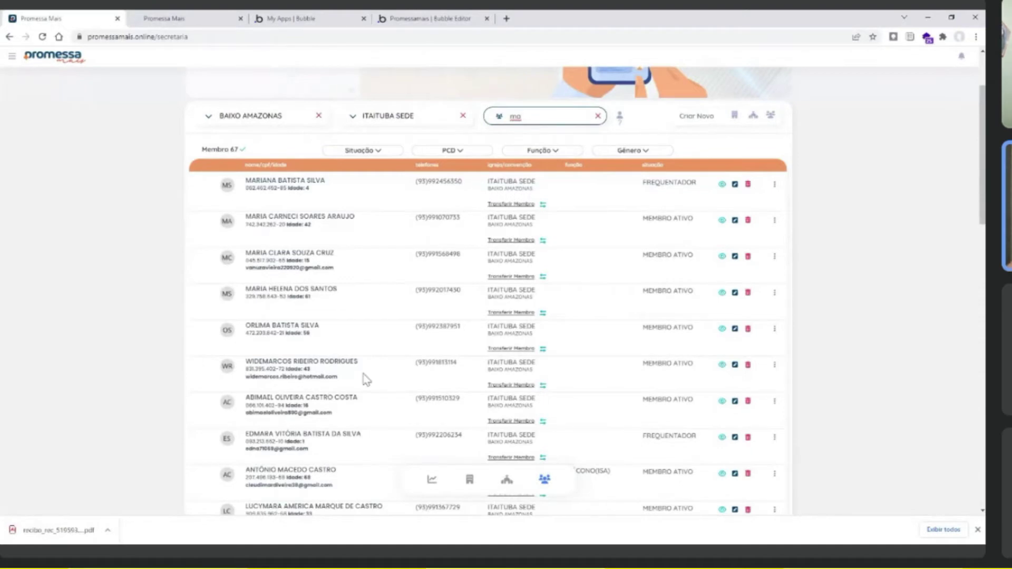
pyautogui.write('ri')
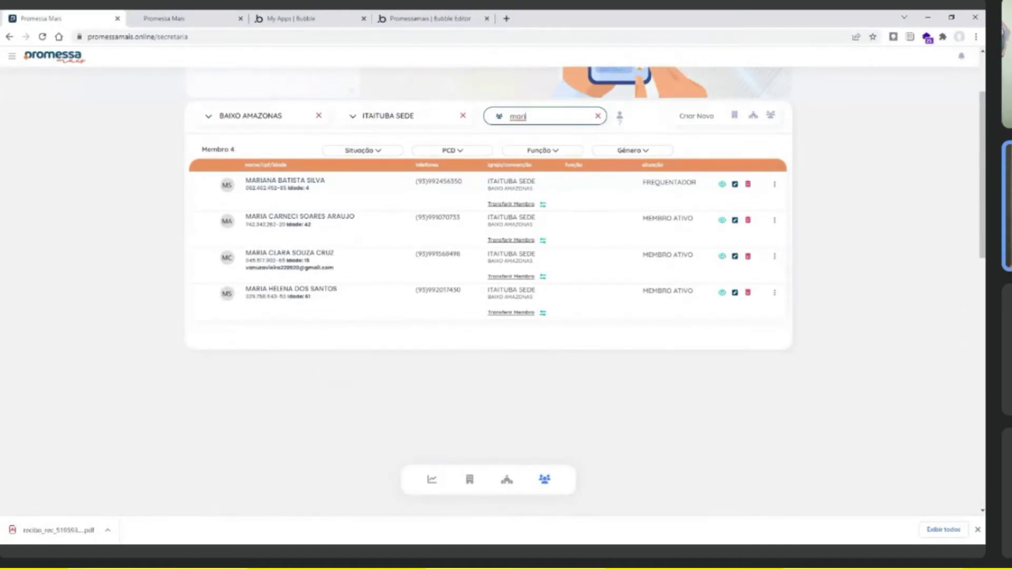
pyautogui.write('a')
pyautogui.write('na')
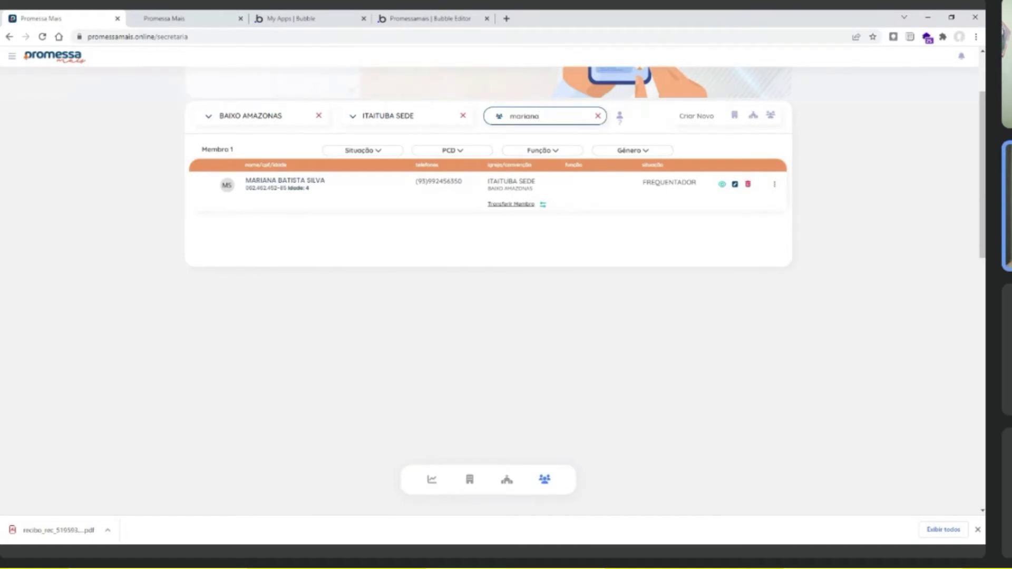
# Replace the search with partial CPF digits, clear it to show all 67 members, then open the dialog beside it
pyautogui.doubleClick(524, 116)
pyautogui.write('o')
pyautogui.write('62')
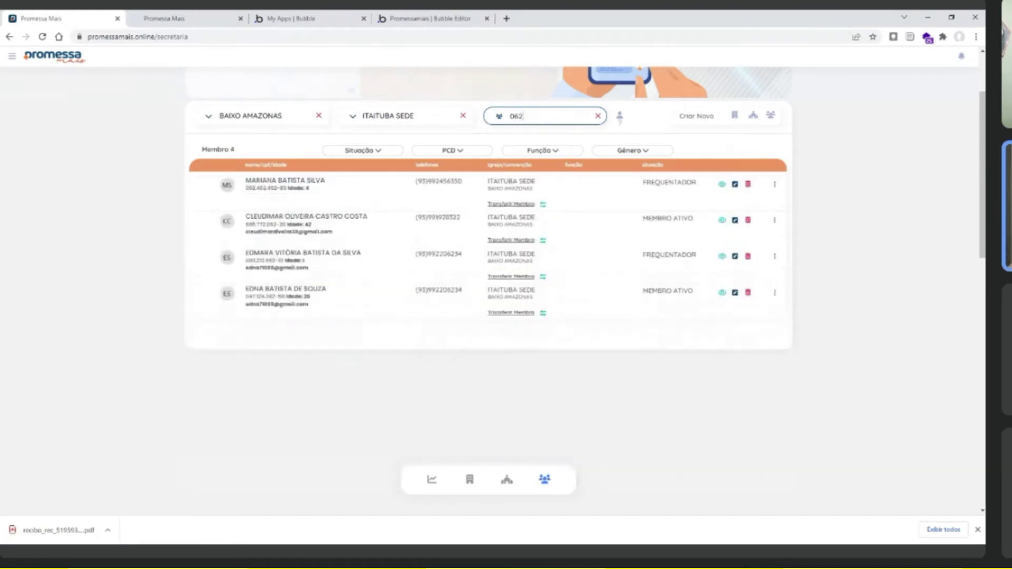
pyautogui.write('.')
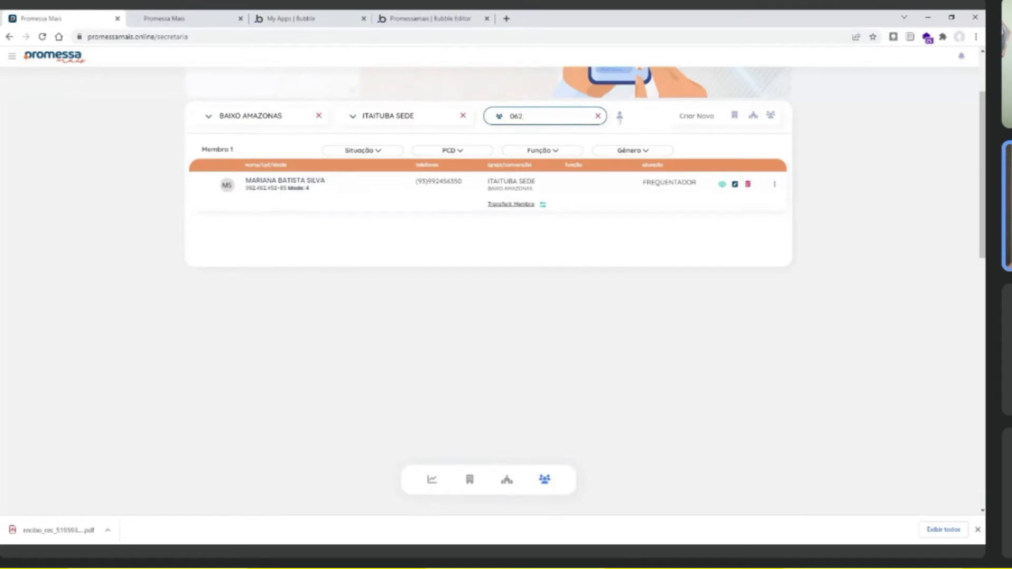
pyautogui.hotkey('ctrl', 'a')
pyautogui.press('BackSpace')
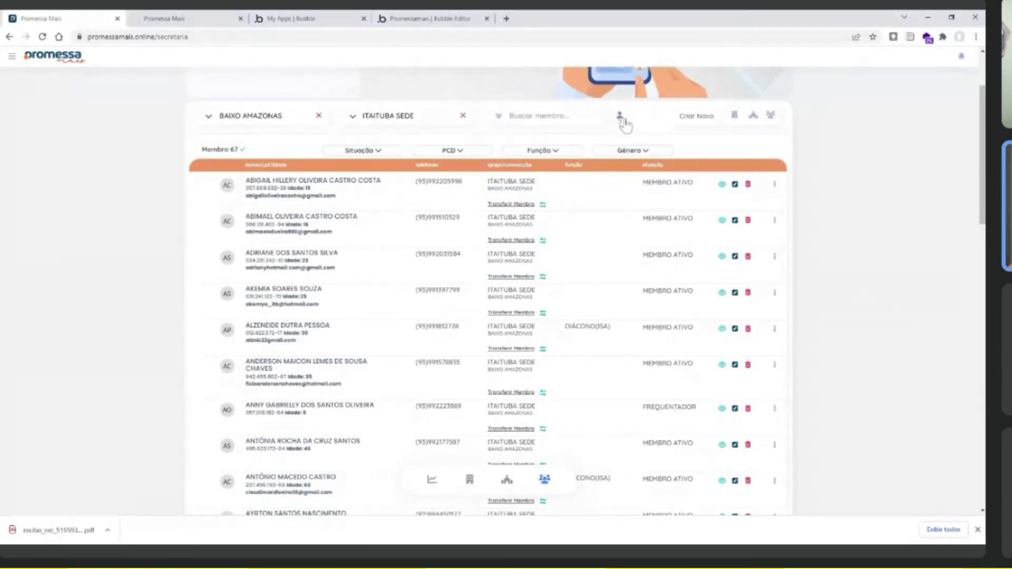
pyautogui.click(621, 118)
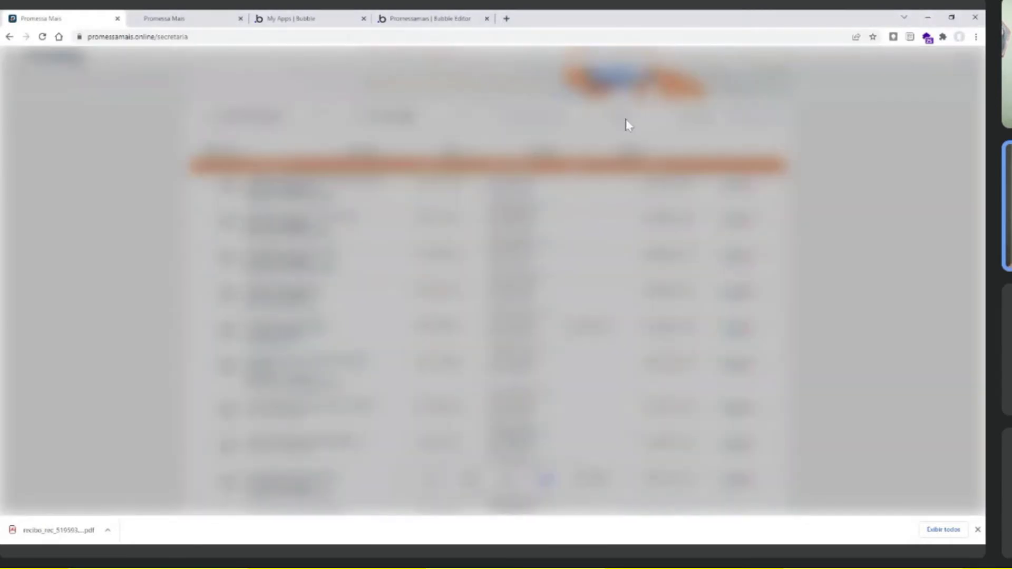
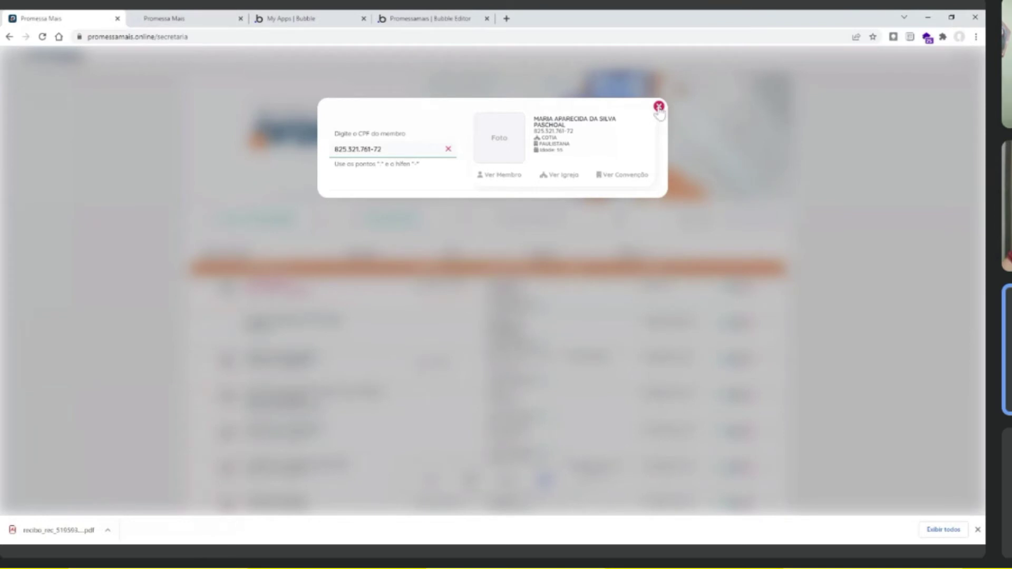
# Reload the secretaria page to dismiss the CPF member lookup popup
pyautogui.click(42, 38)
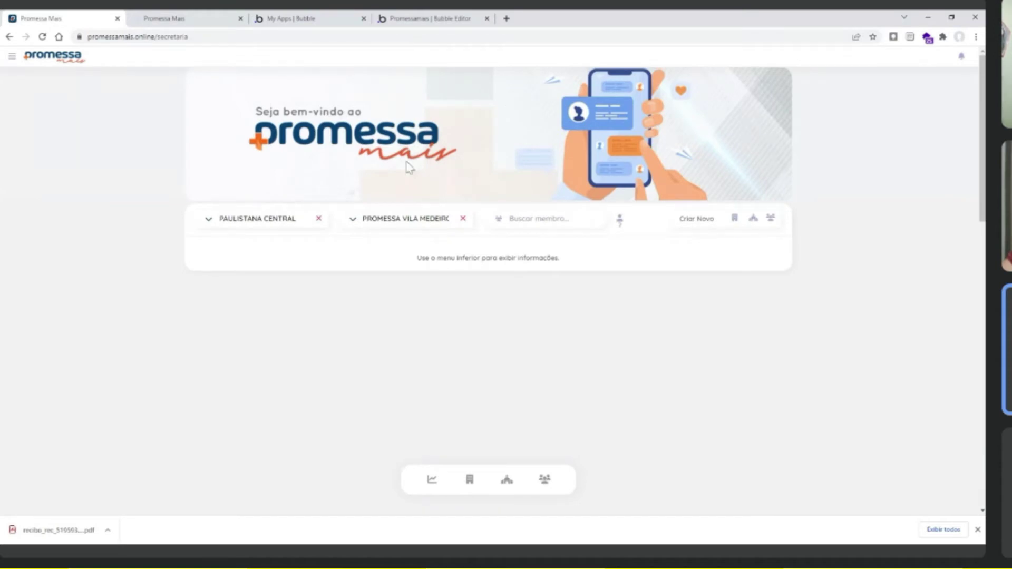
# Clear the old convention and church filters and filter by the BAIXO AMAZONAS convention
pyautogui.click(319, 219)
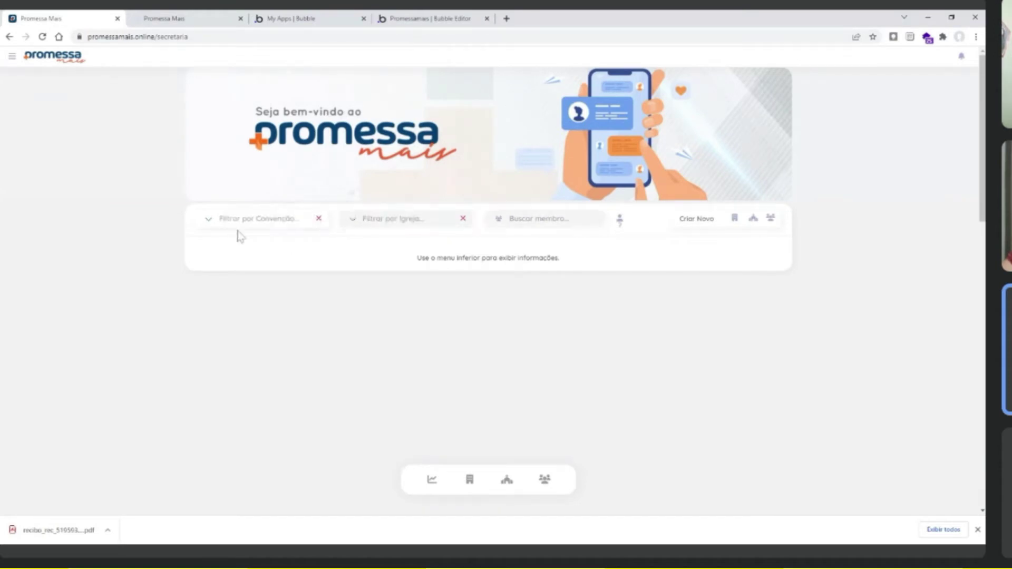
pyautogui.click(208, 220)
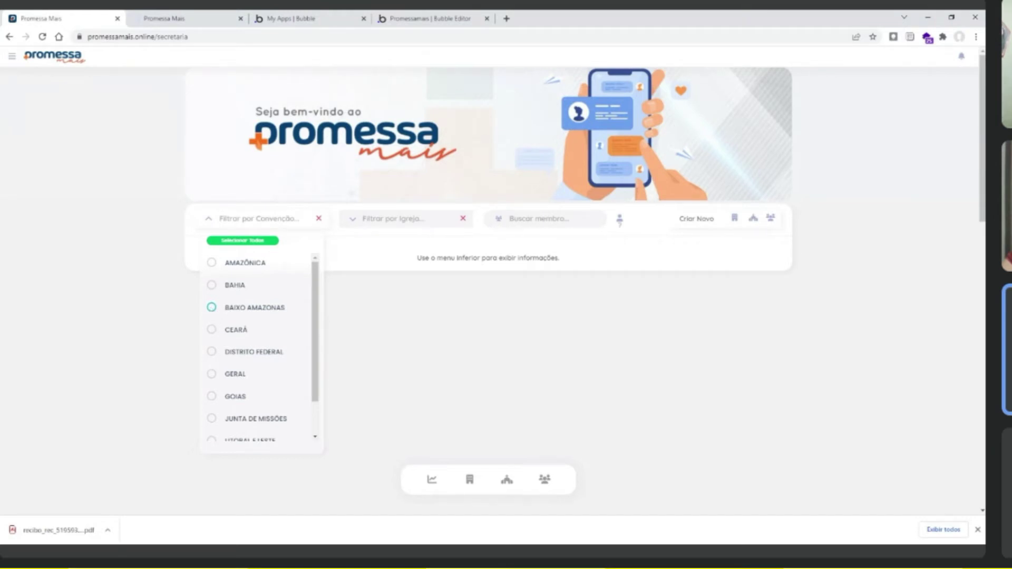
pyautogui.click(211, 308)
pyautogui.click(336, 241)
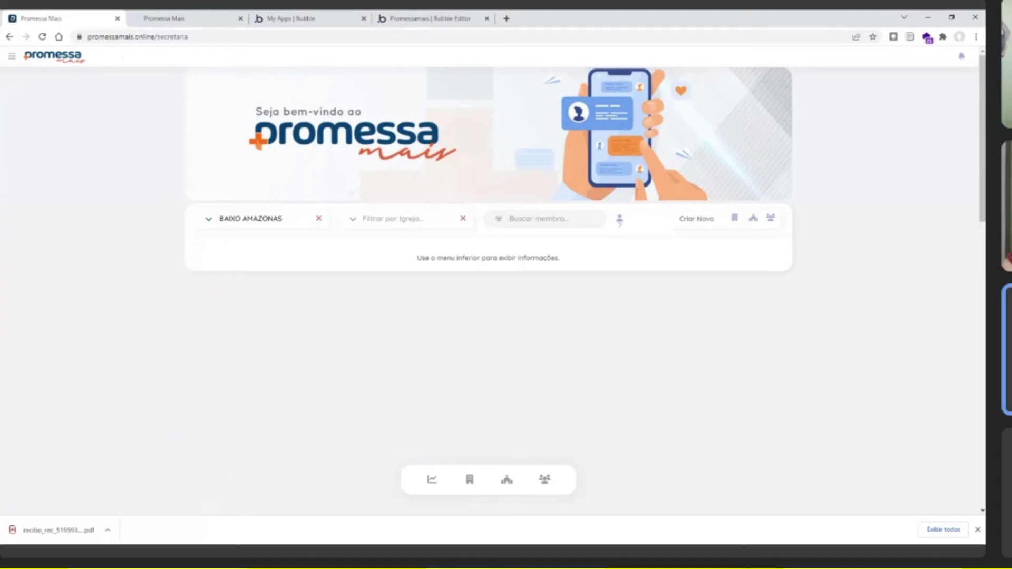
# Filter by the church 2° IAP TERRA SANTA and display its members
pyautogui.click(353, 223)
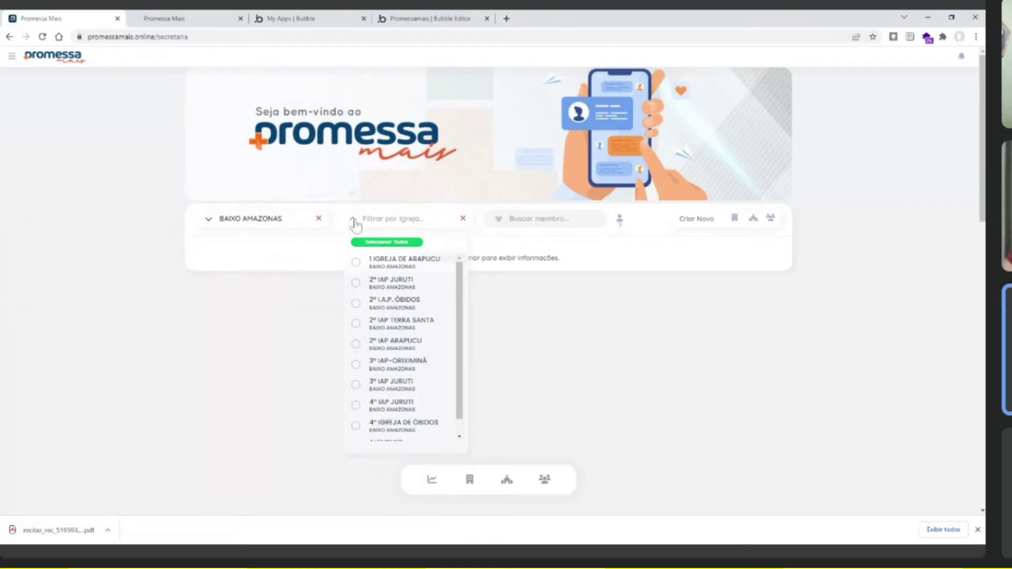
pyautogui.click(350, 223)
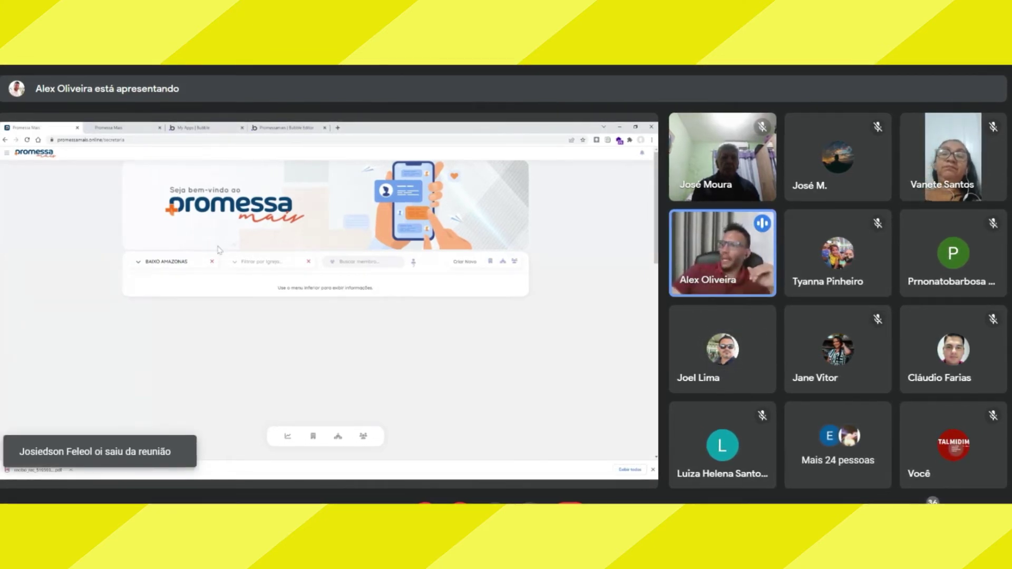
pyautogui.click(235, 264)
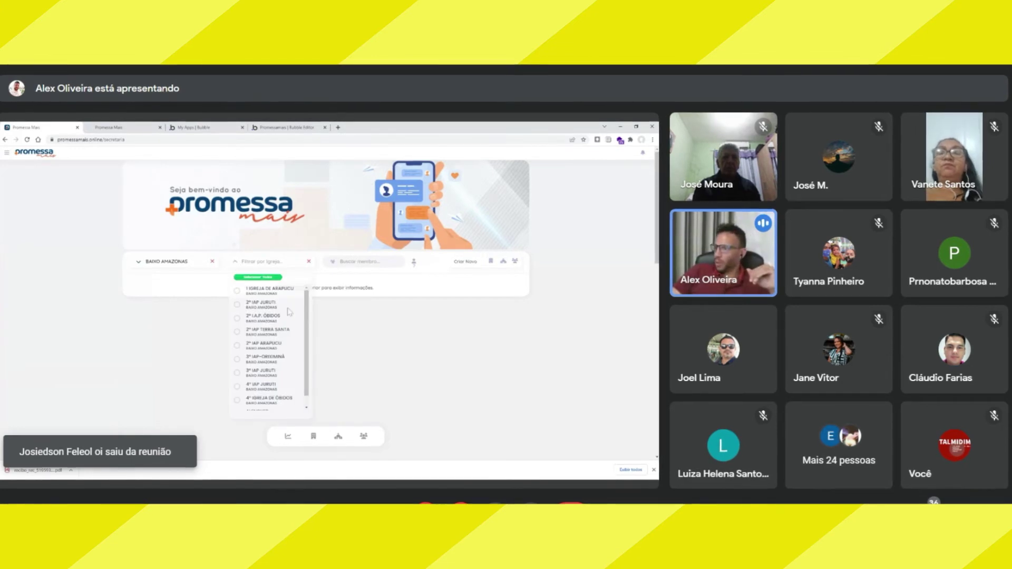
pyautogui.scroll(-2, 238, 347)
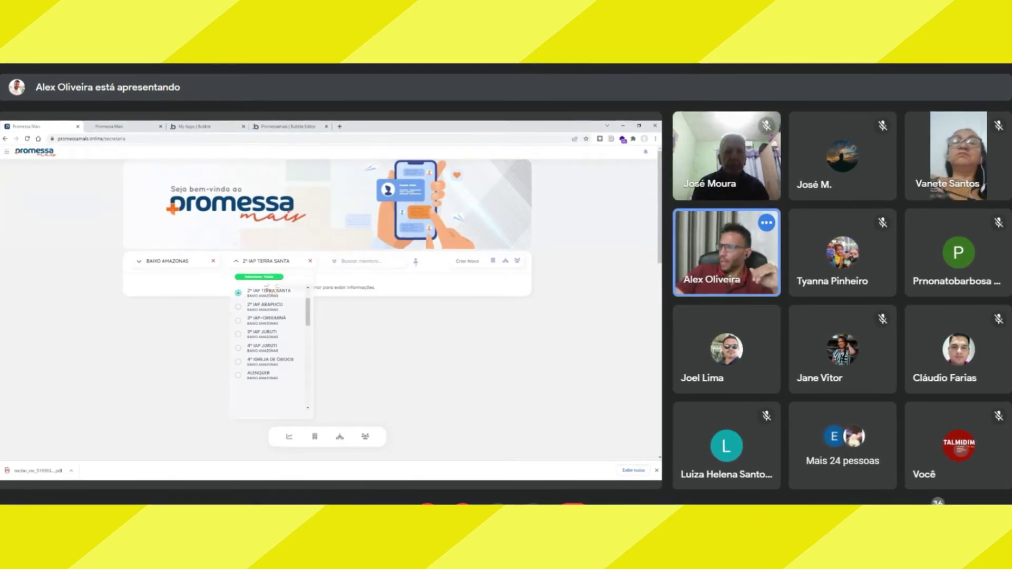
pyautogui.click(239, 293)
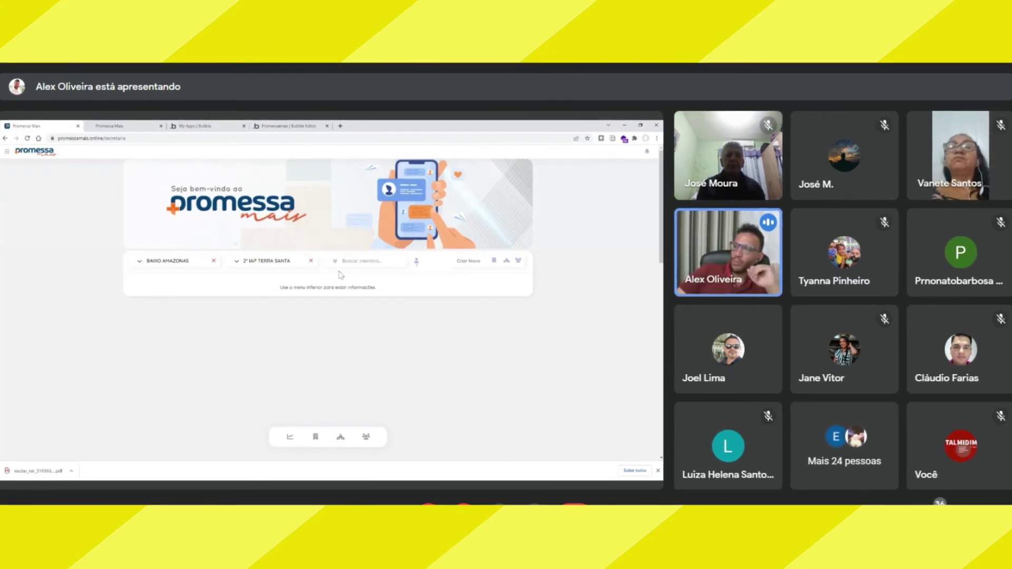
pyautogui.click(366, 437)
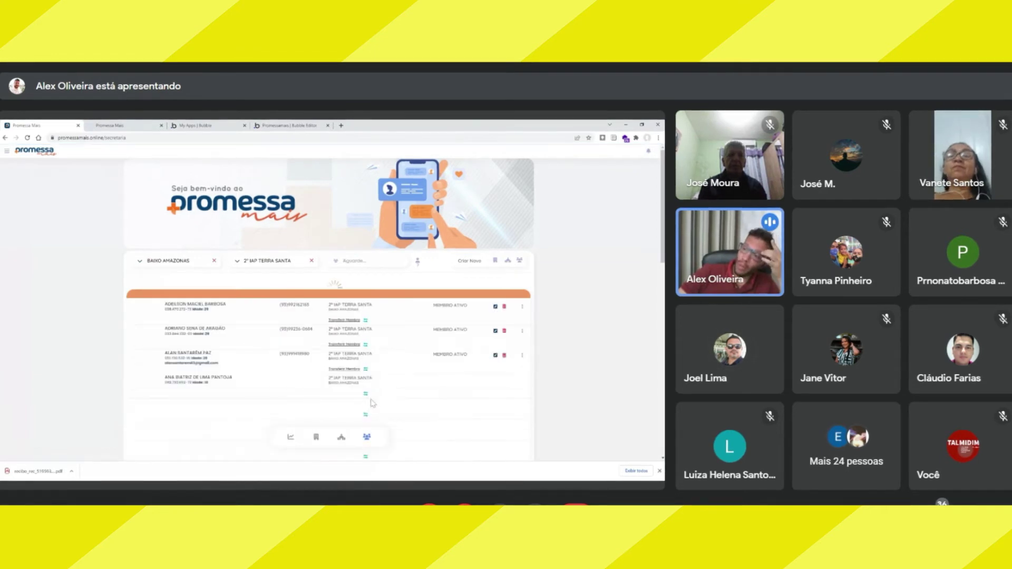
# Scroll down through the 2ª IAP TERRA SANTA member list
pyautogui.scroll(-2, 237, 274)
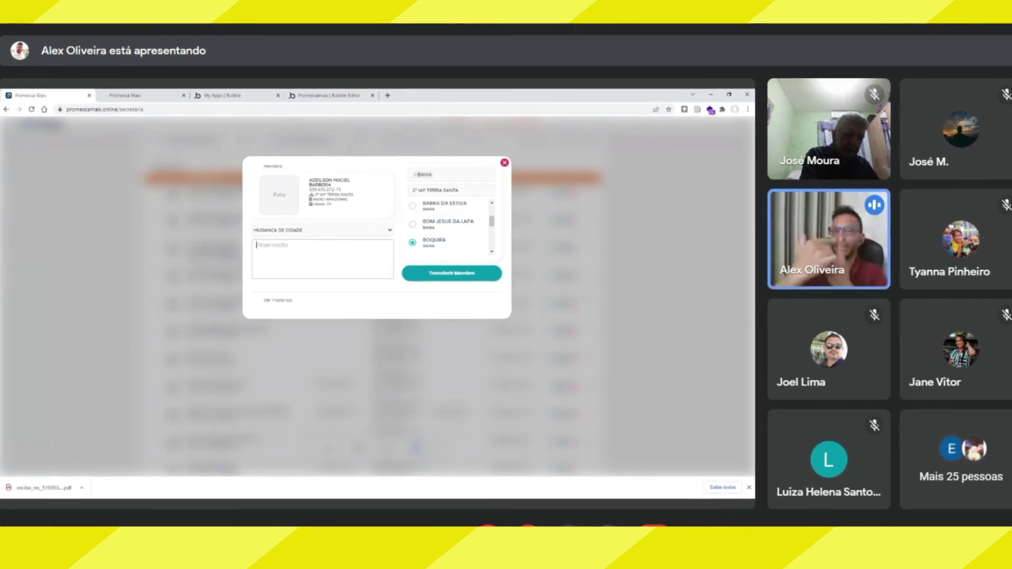
# Open the meeting chat messages, then close the chat to enlarge the presentation
pyautogui.hotkey('ctrl', 'alt', 'c')
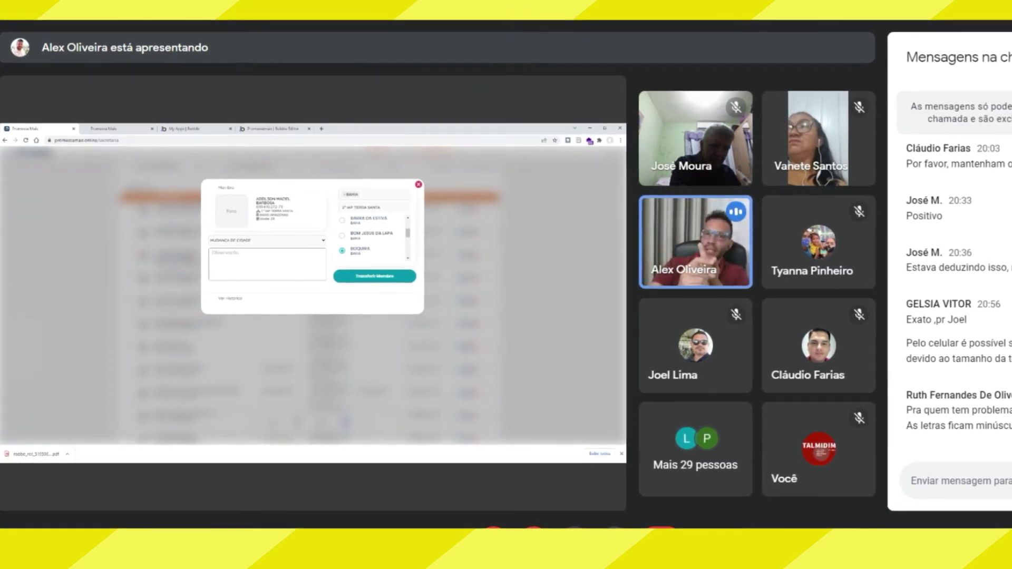
pyautogui.hotkey('ctrl', 'alt', 'c')
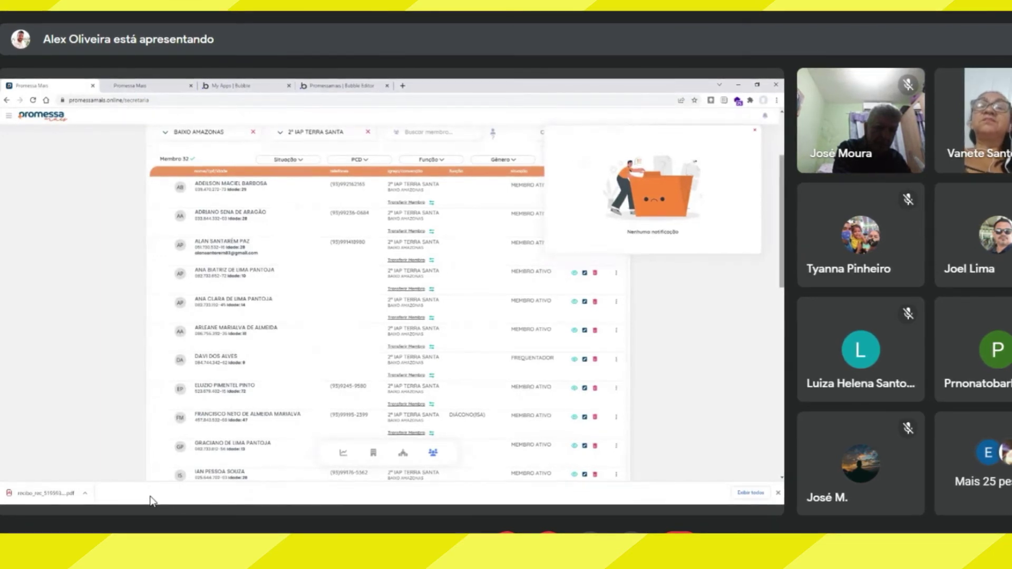
# Close the empty notifications panel to return to the 32-member list
pyautogui.click(765, 116)
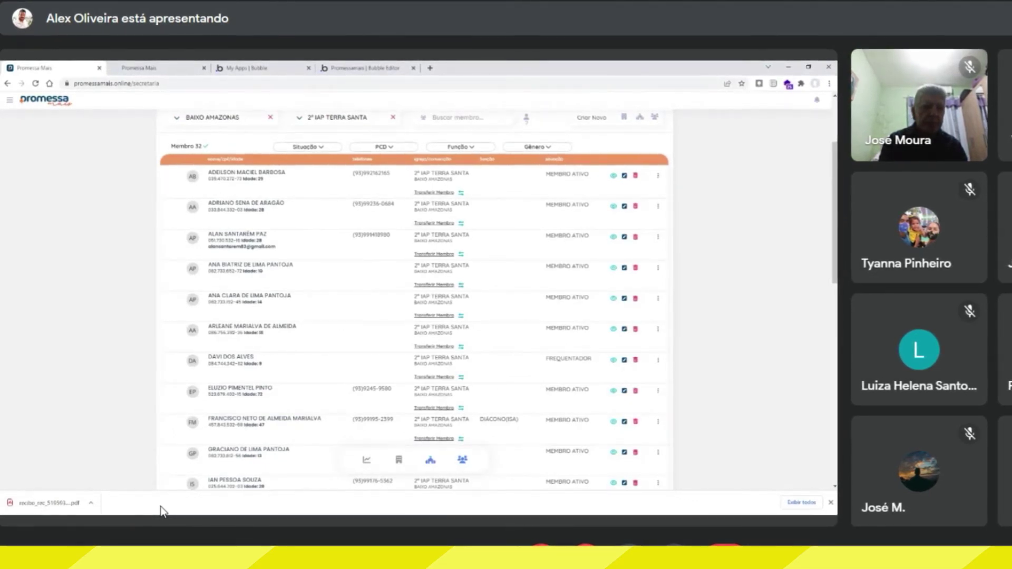
# Clear the filters and select all conventions, listing 49509 members
pyautogui.scroll(3, 685, 303)
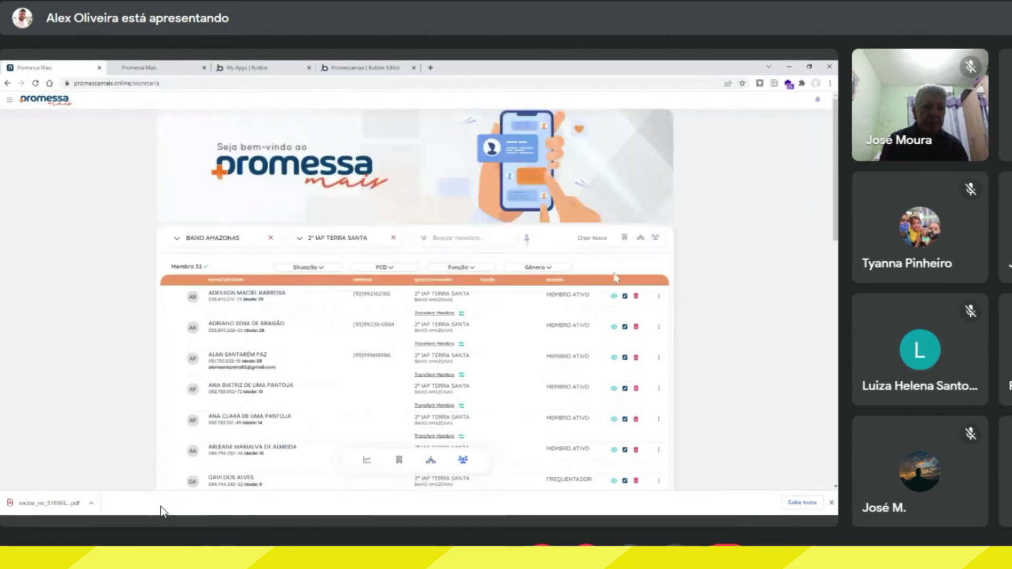
pyautogui.click(269, 240)
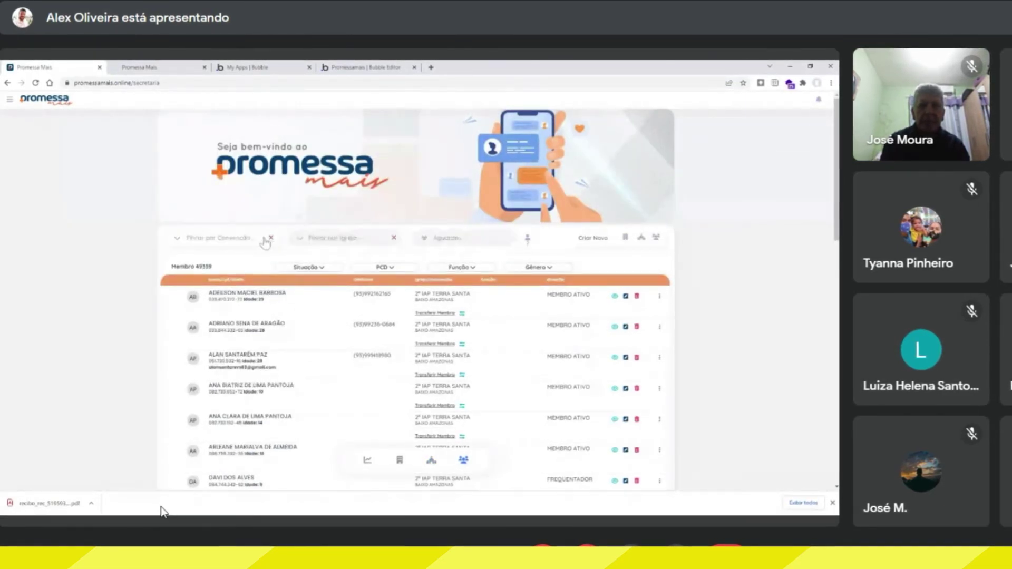
pyautogui.click(176, 240)
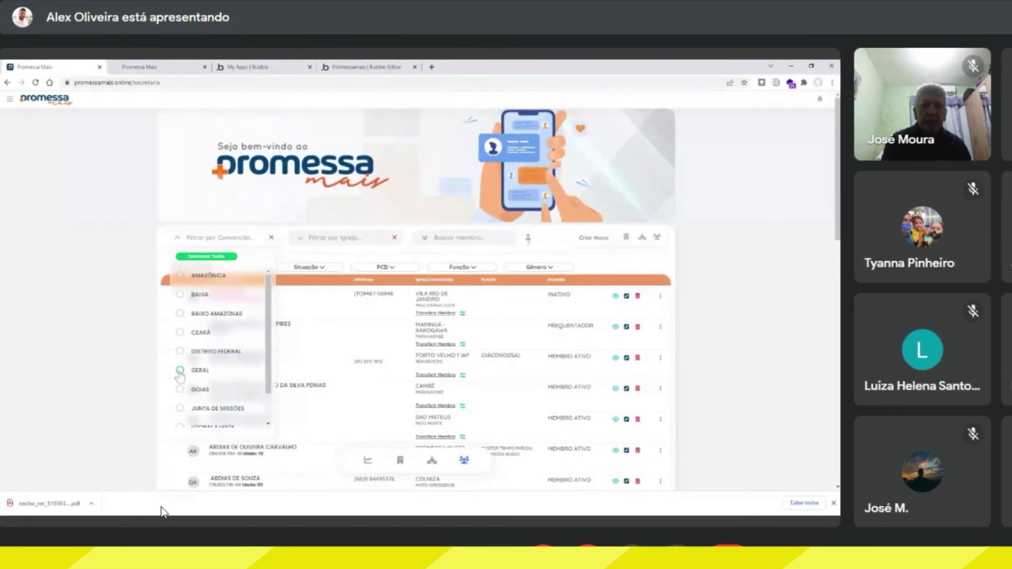
pyautogui.scroll(-3, 179, 376)
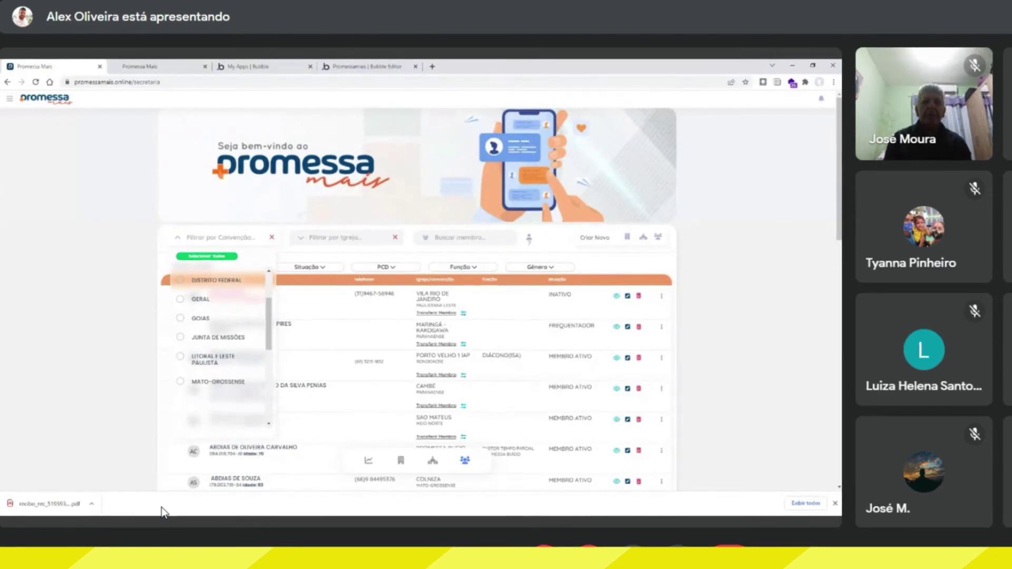
pyautogui.scroll(-2, 181, 372)
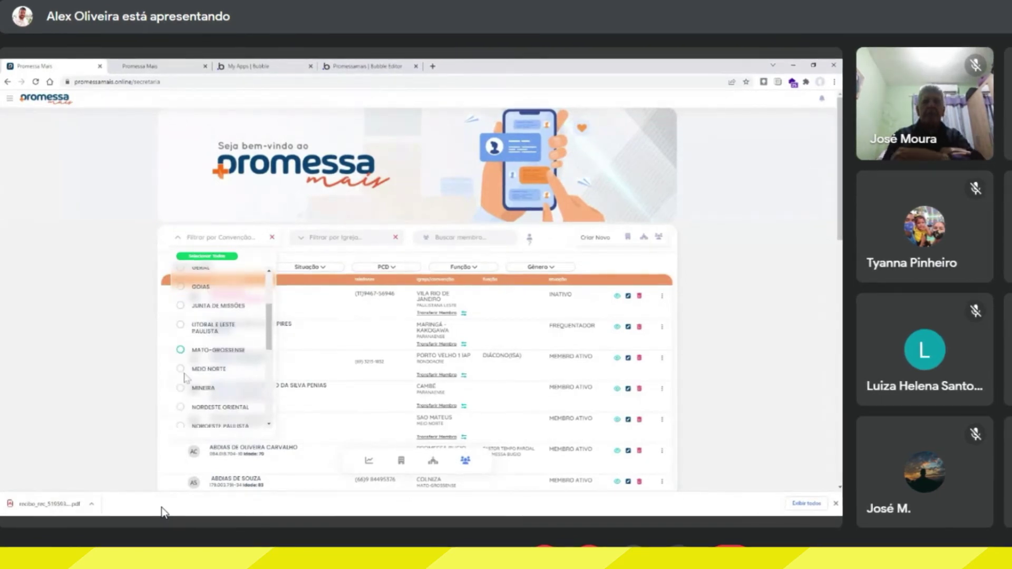
pyautogui.click(214, 257)
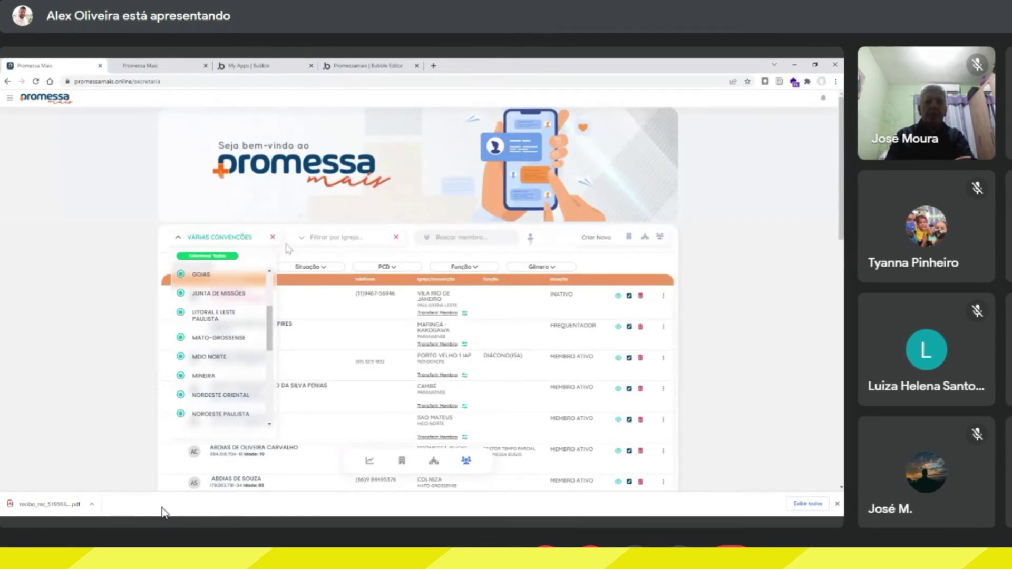
pyautogui.click(325, 267)
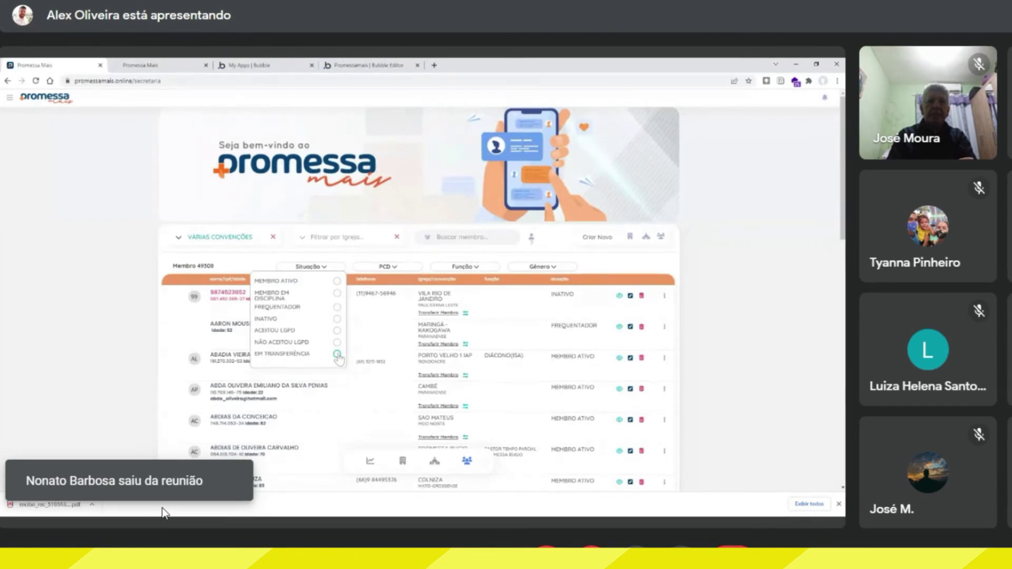
# Filter the member list by Situação EM TRANSFERÊNCIA
pyautogui.click(337, 355)
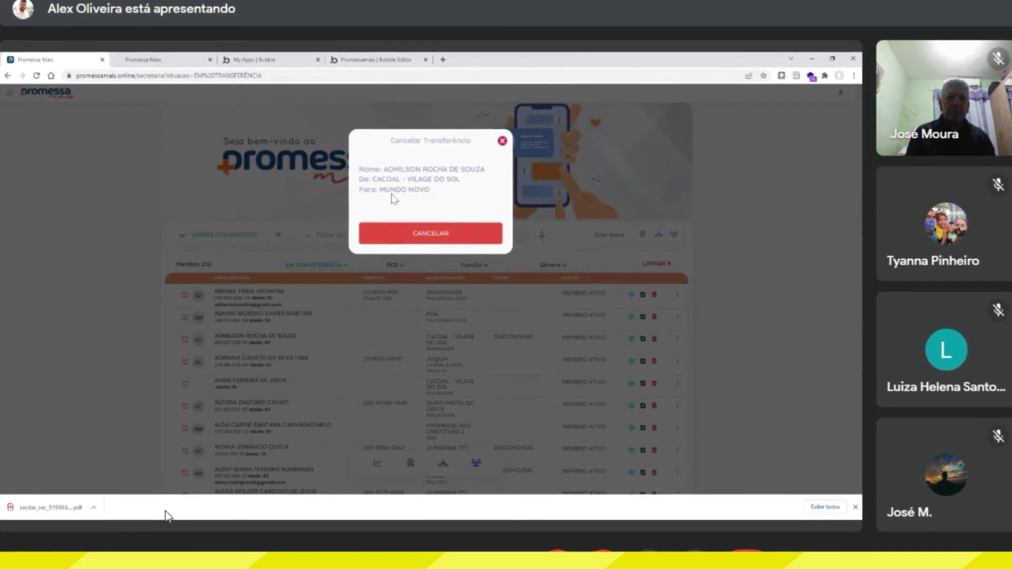
# Close the Cancelar Transferência popup and open the transferring member's record for editing
pyautogui.click(503, 141)
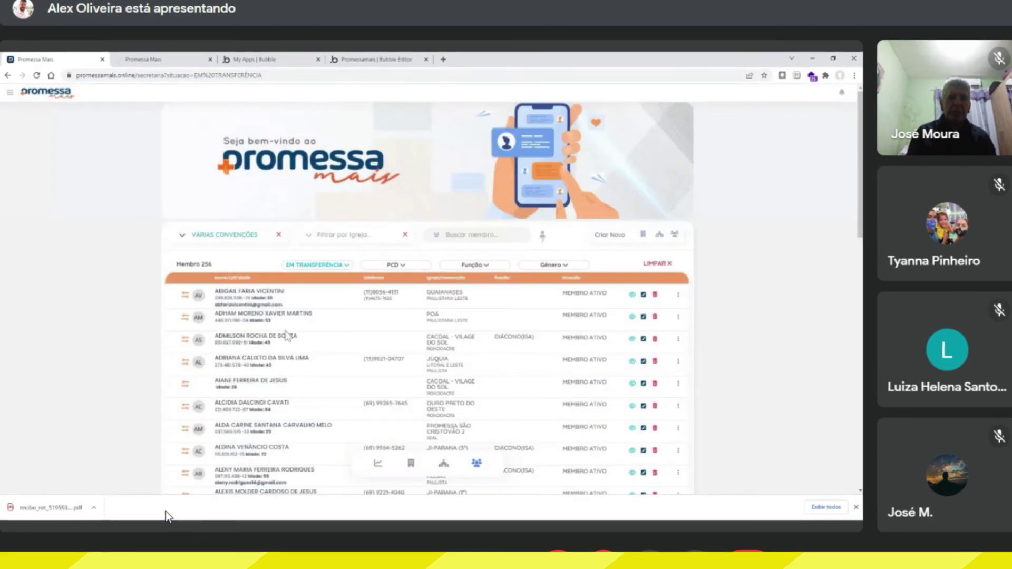
pyautogui.click(644, 339)
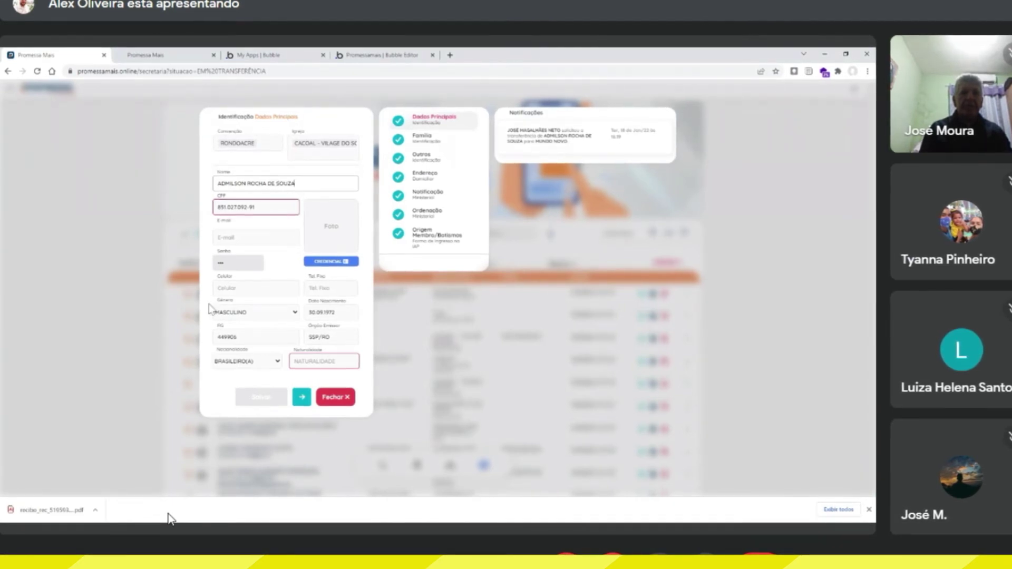
# Close the Dados Principais form without saving and hide the member list
pyautogui.click(336, 398)
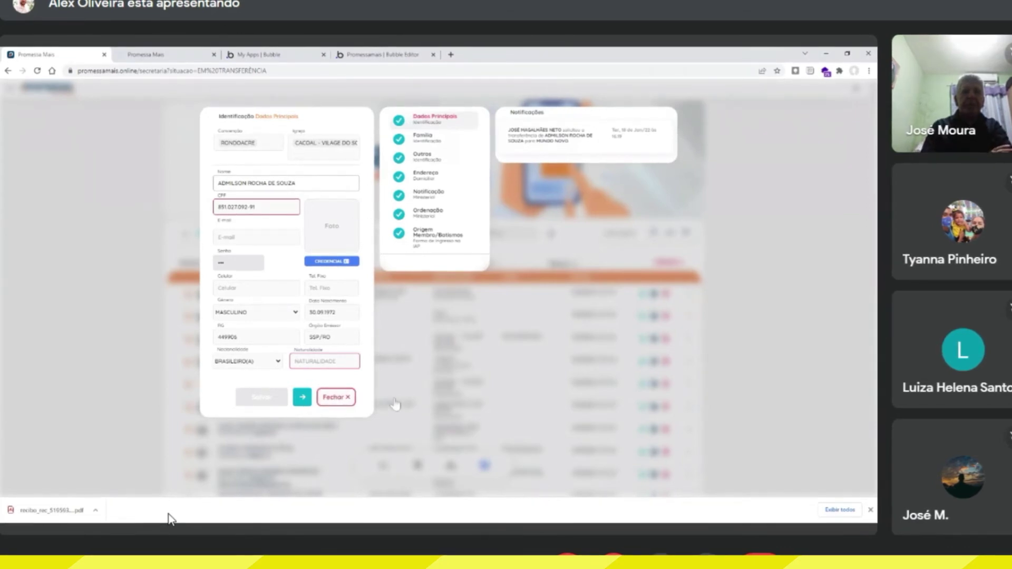
pyautogui.click(252, 405)
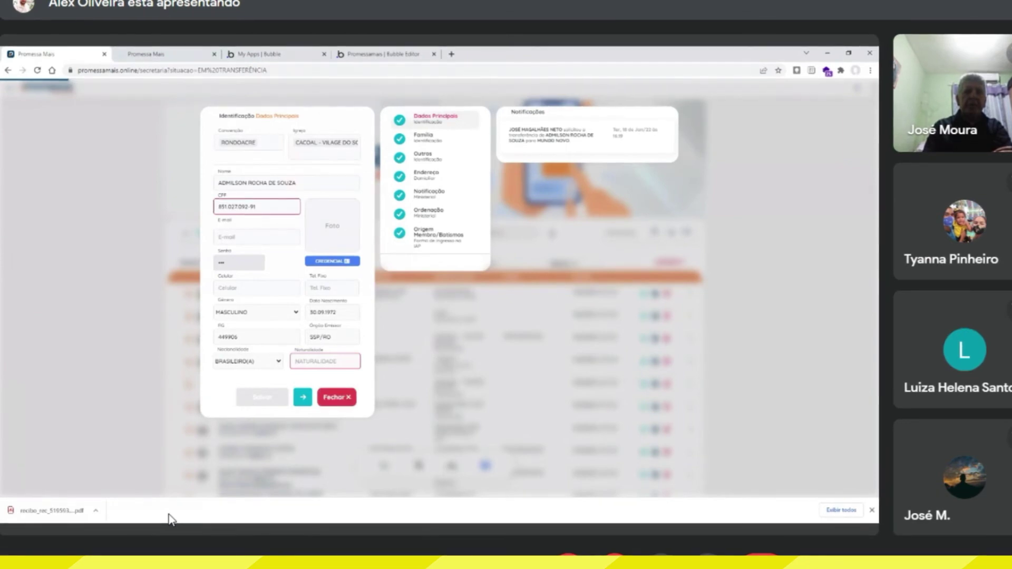
pyautogui.click(743, 198)
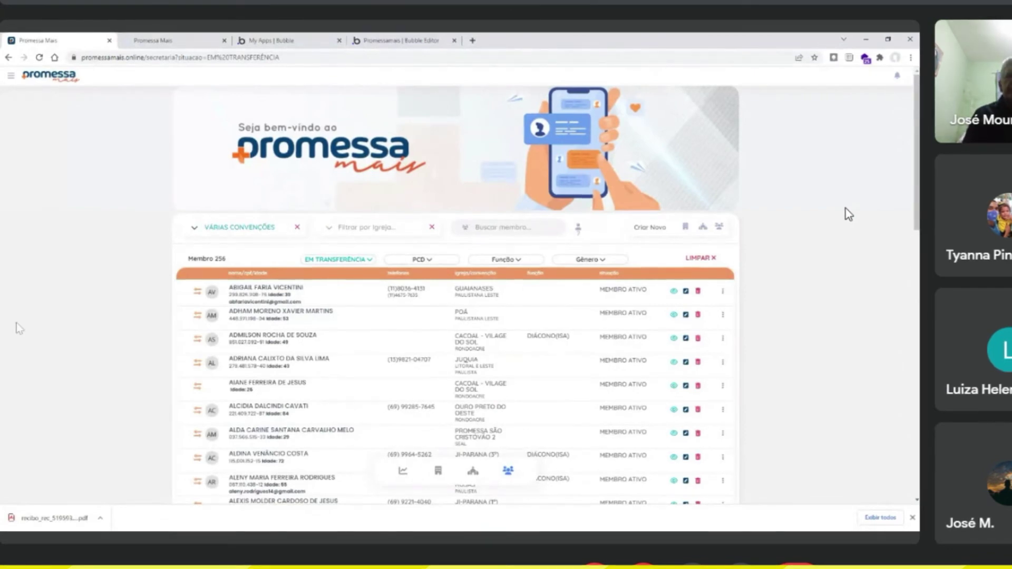
pyautogui.click(509, 472)
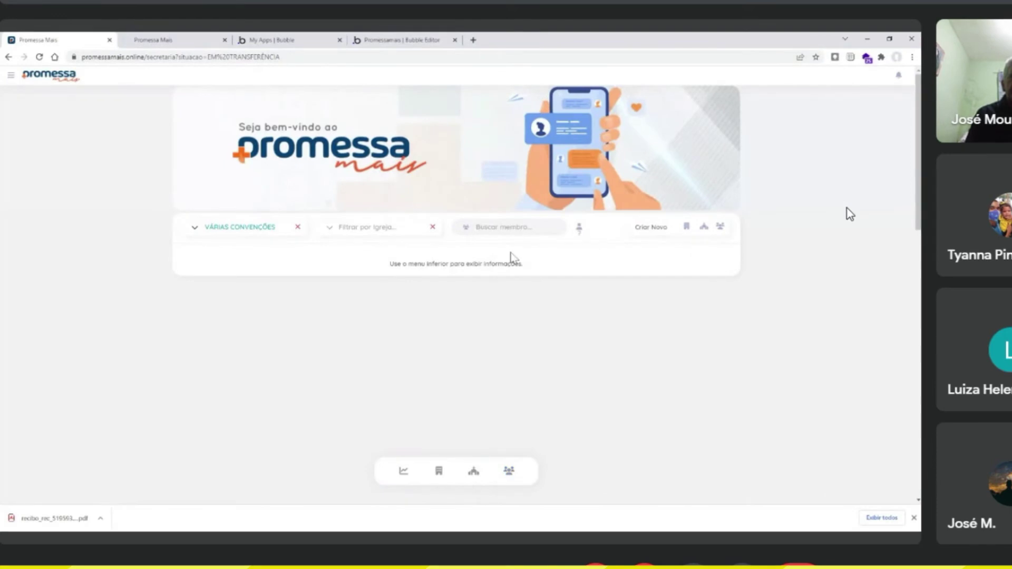
# Reset the filters to convention BAIXO AMAZONAS and church 2º IAP TERRA SANTA
pyautogui.click(298, 228)
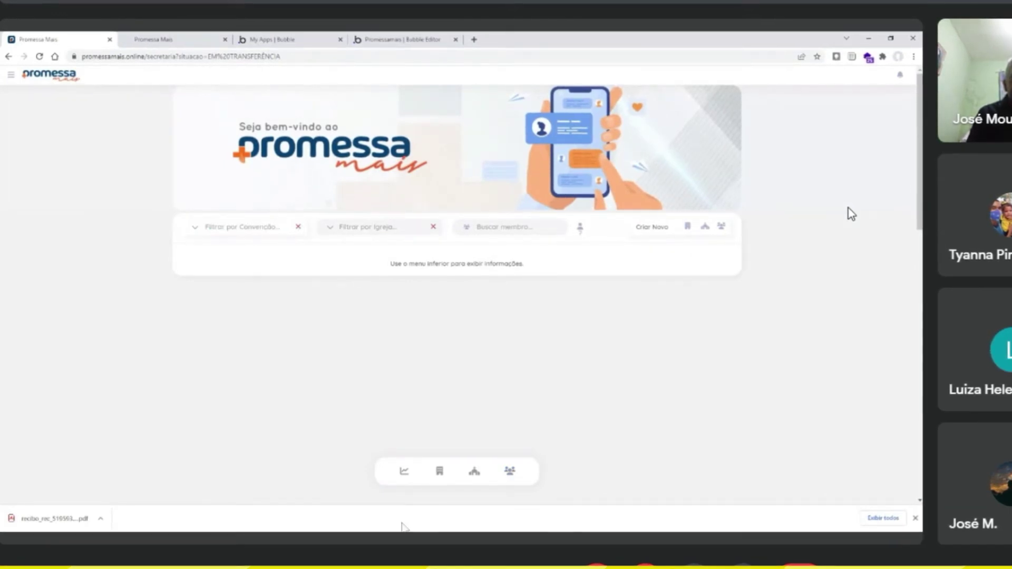
pyautogui.click(193, 233)
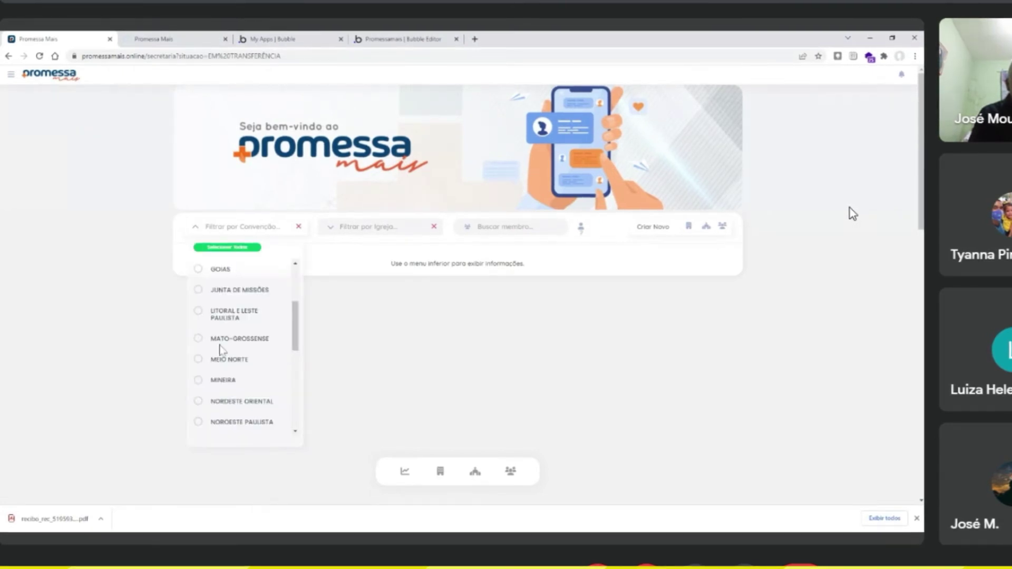
pyautogui.scroll(3, 221, 348)
pyautogui.click(198, 310)
pyautogui.click(331, 229)
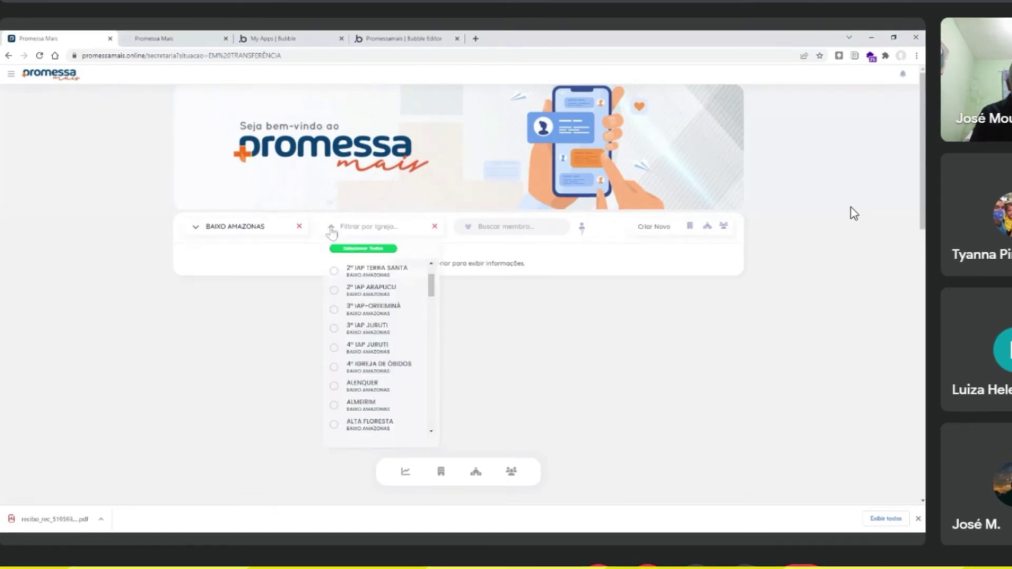
pyautogui.click(334, 270)
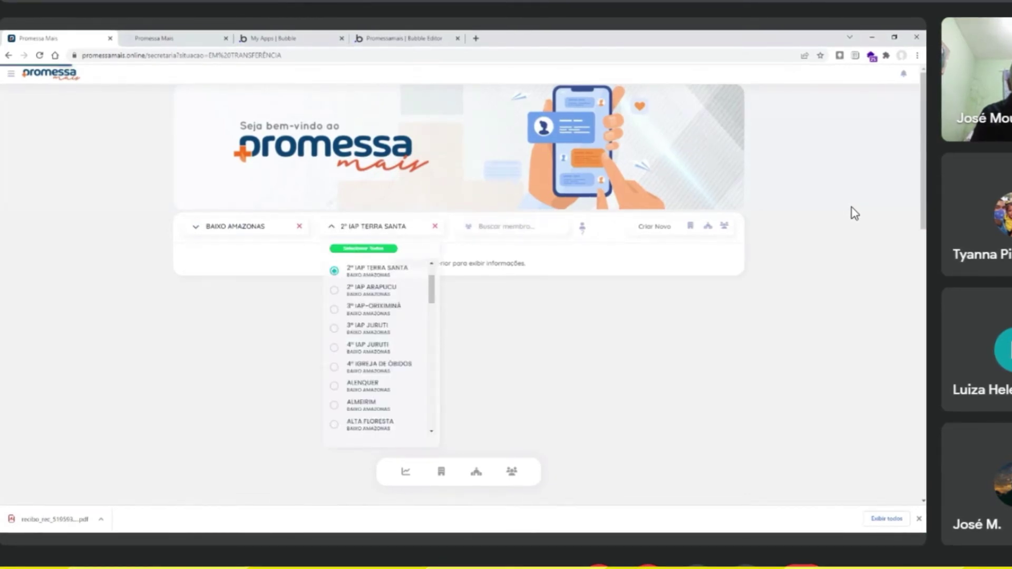
pyautogui.click(461, 252)
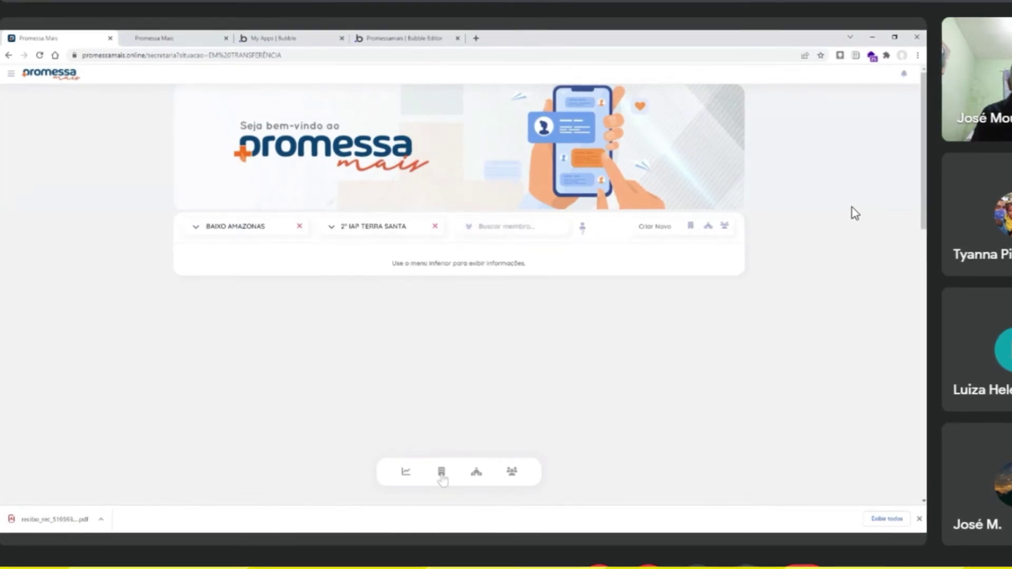
# Open the 2º IAP TERRA SANTA statistics dashboard and scroll through Contadores and Contadores Membro
pyautogui.click(406, 474)
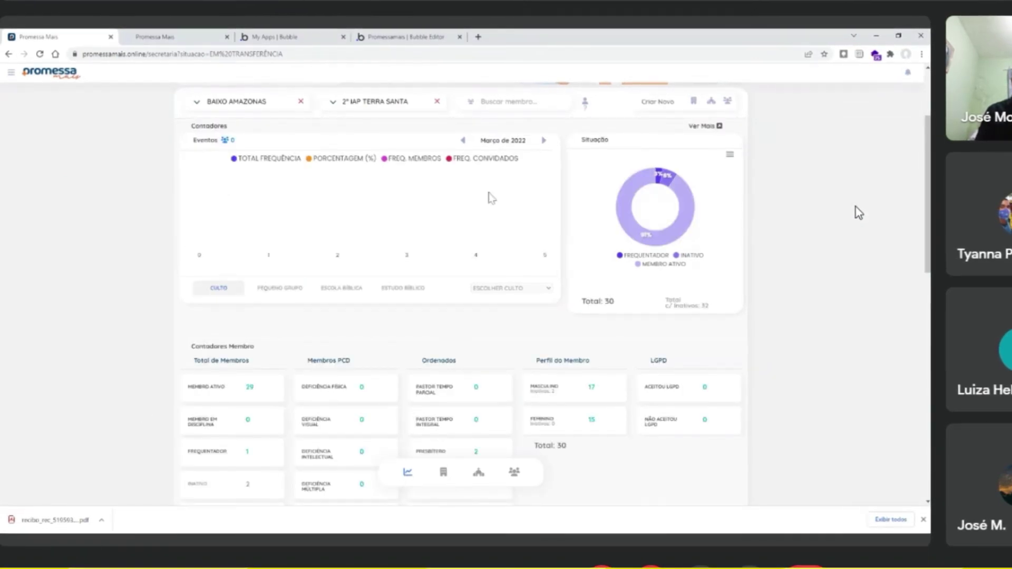
pyautogui.scroll(-1, 859, 213)
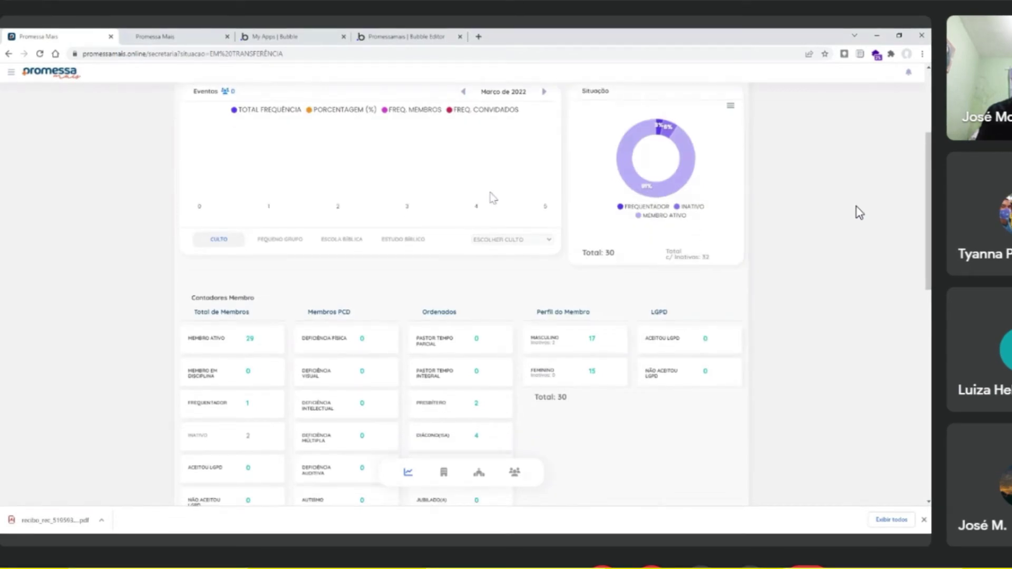
pyautogui.scroll(1, 482, 185)
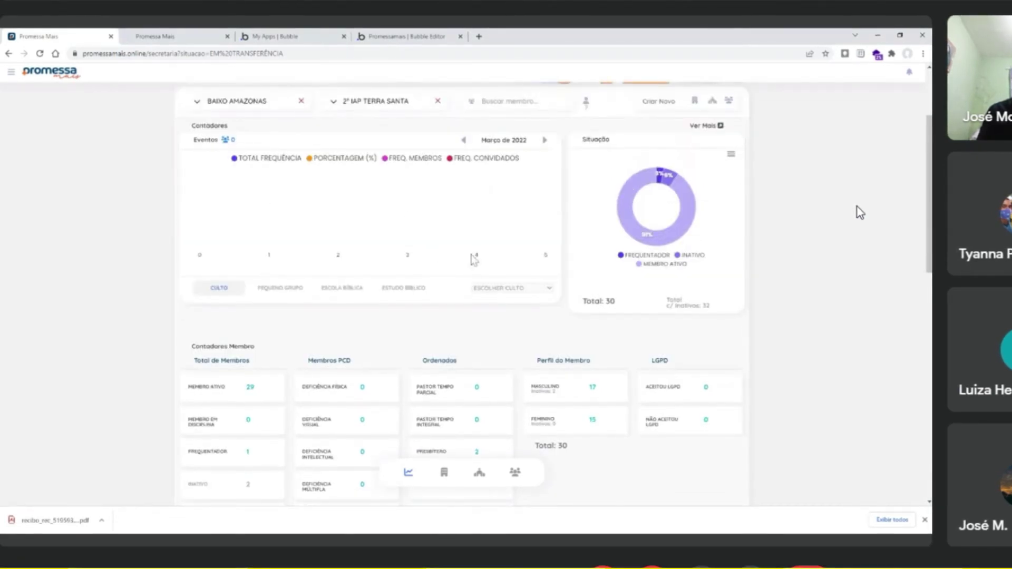
pyautogui.scroll(-2, 472, 256)
pyautogui.scroll(2, 470, 255)
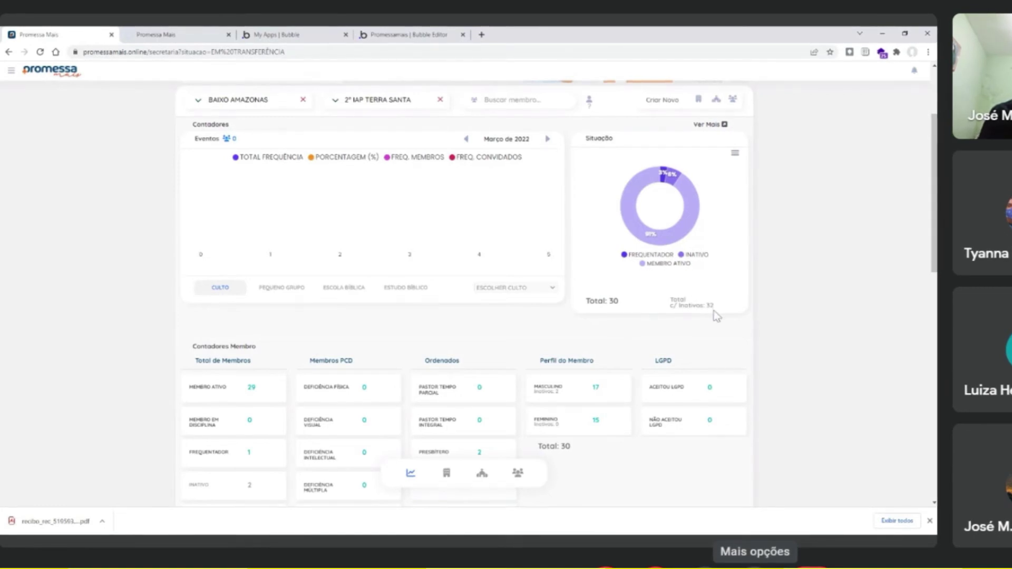
# Make the Google Meet call full screen and switch its layout to Destaque spotlight
pyautogui.click(755, 566)
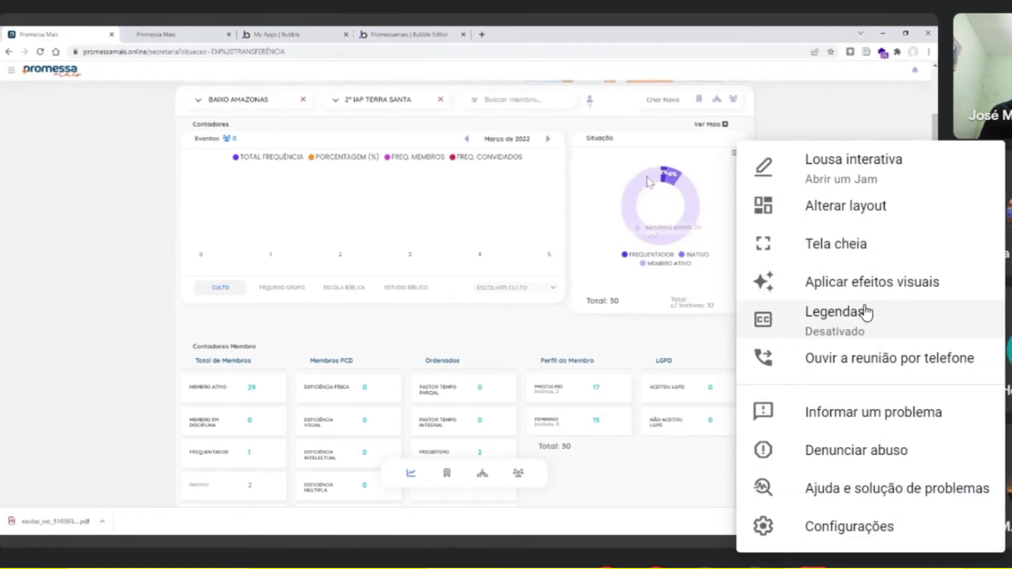
pyautogui.click(863, 246)
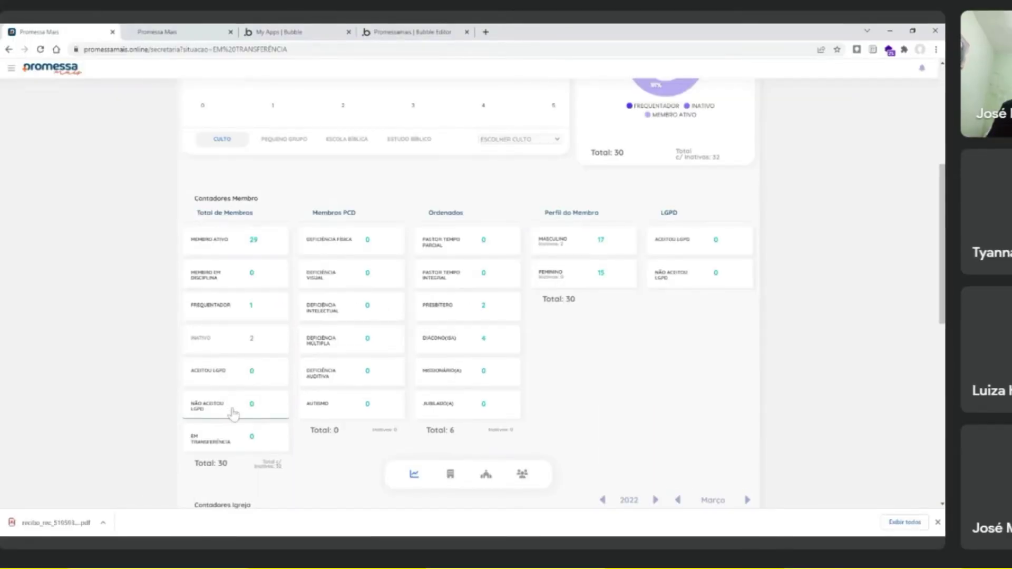
pyautogui.click(762, 564)
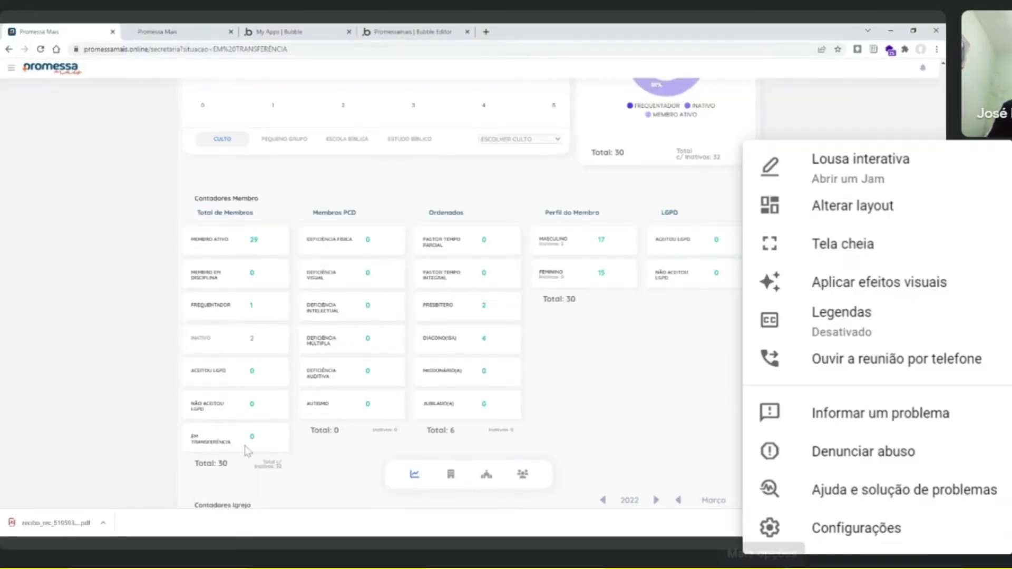
pyautogui.click(847, 222)
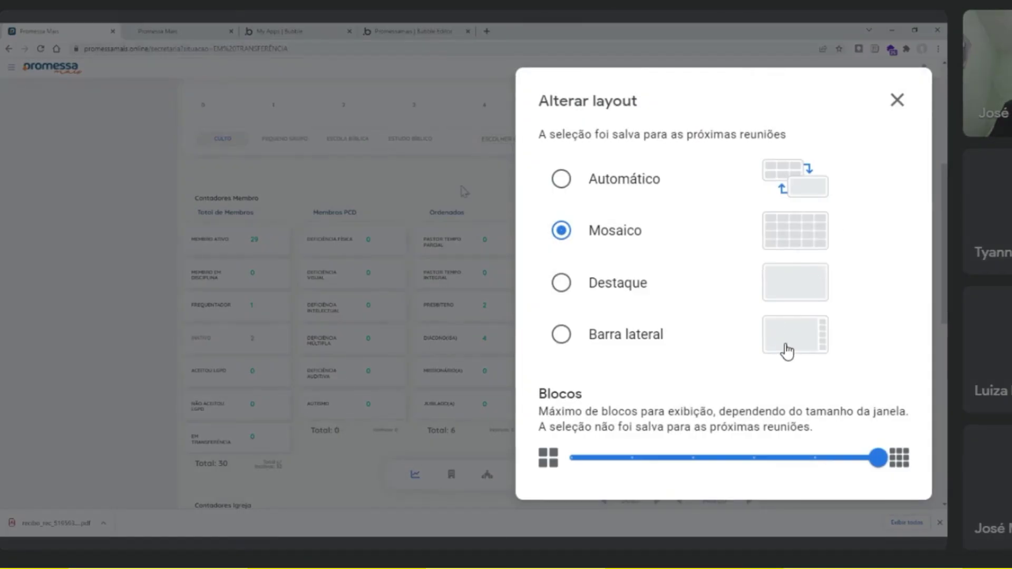
pyautogui.click(561, 283)
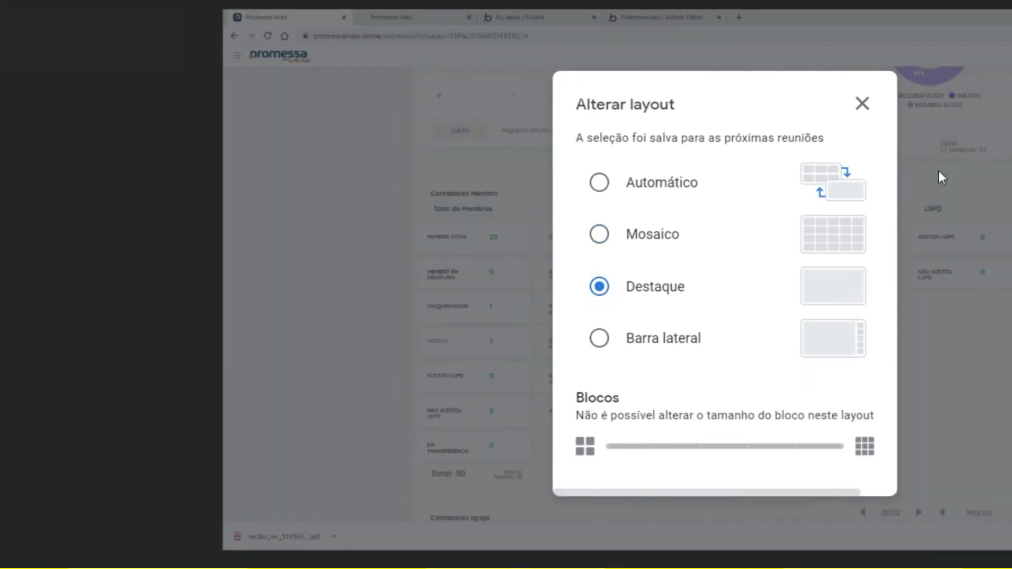
pyautogui.click(862, 105)
pyautogui.moveTo(848, 190)
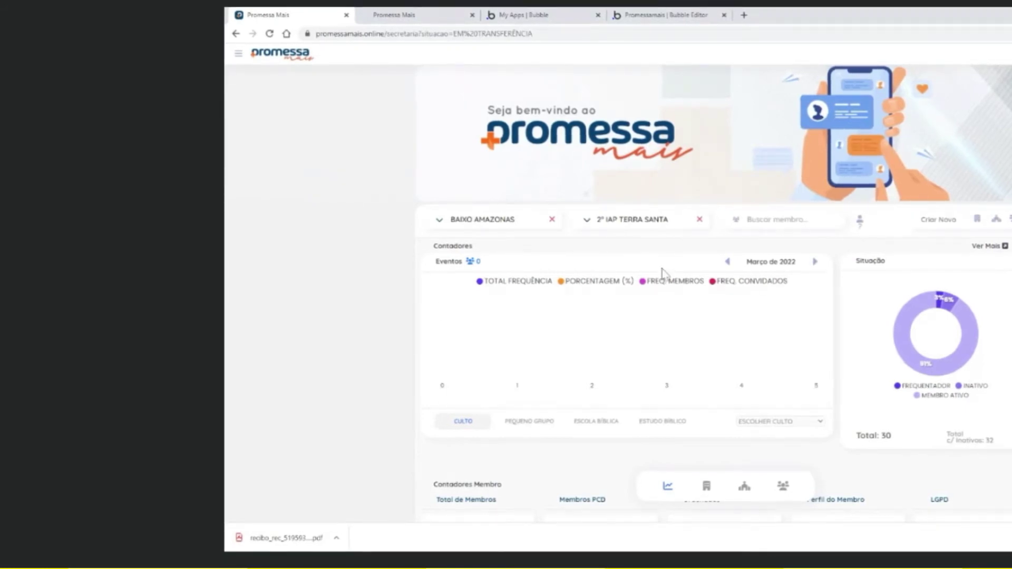
# Scroll down past Contadores Membro to the 2022 Contadores Igreja event and inactivity counters
pyautogui.scroll(-3, 696, 224)
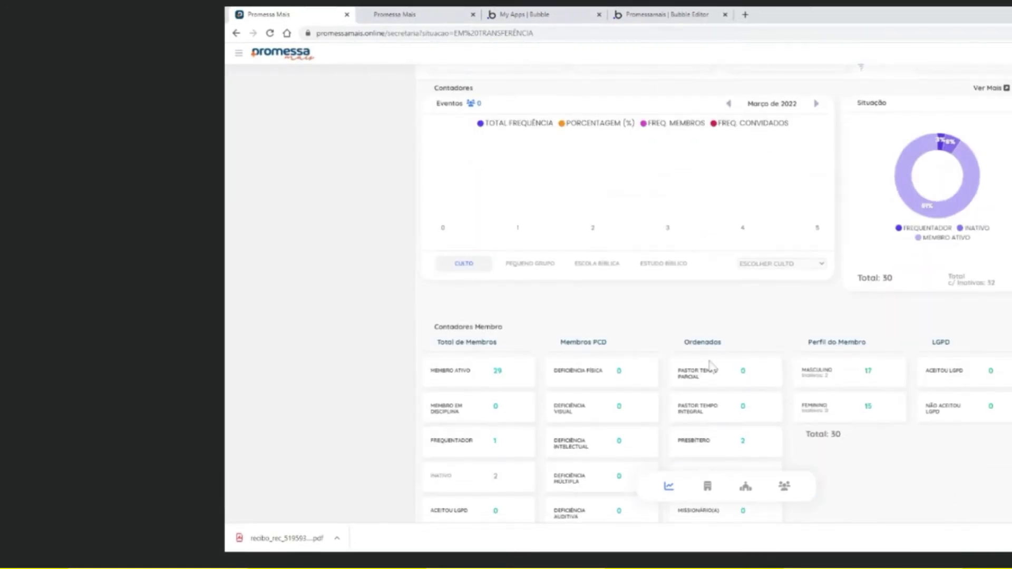
pyautogui.scroll(-5, 753, 314)
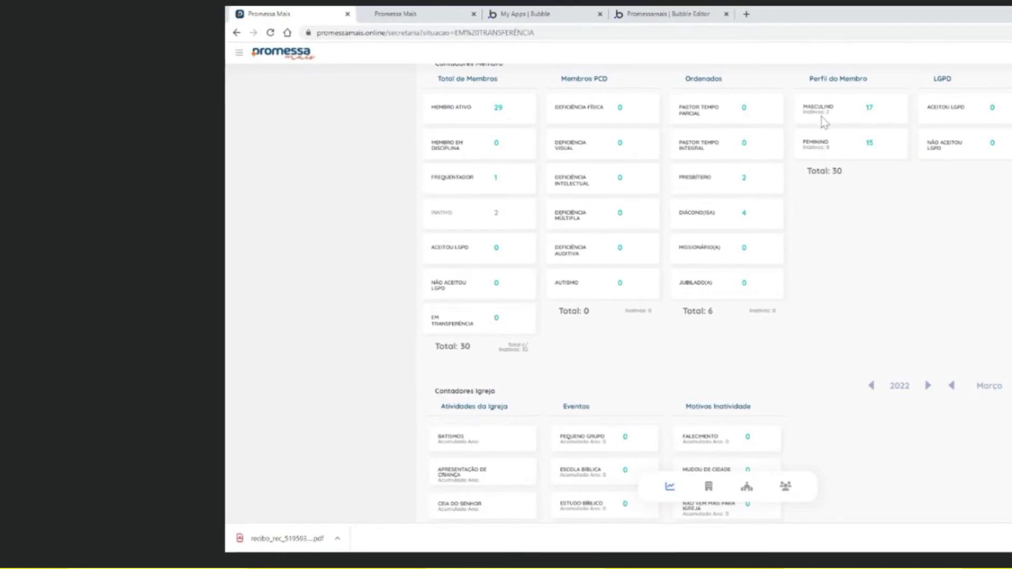
pyautogui.scroll(-4, 750, 174)
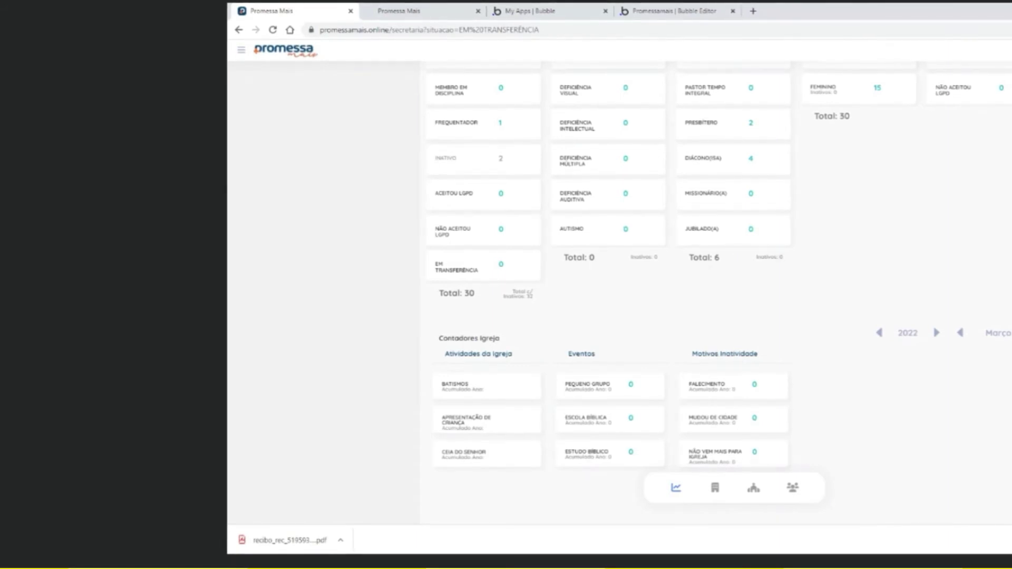
pyautogui.scroll(-2, 719, 267)
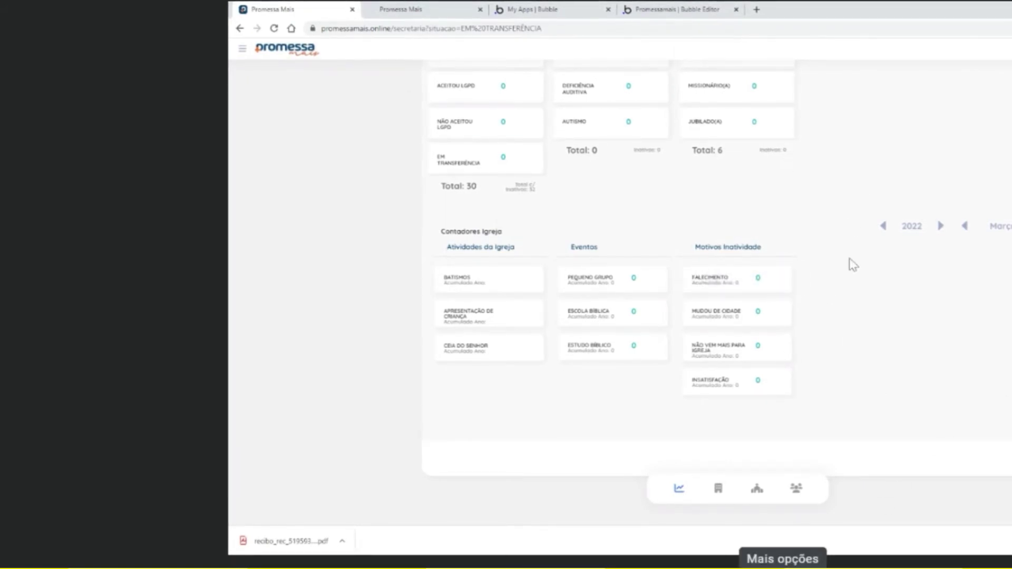
# Set the Google Meet layout to Barra lateral and close the layout settings
pyautogui.click(784, 563)
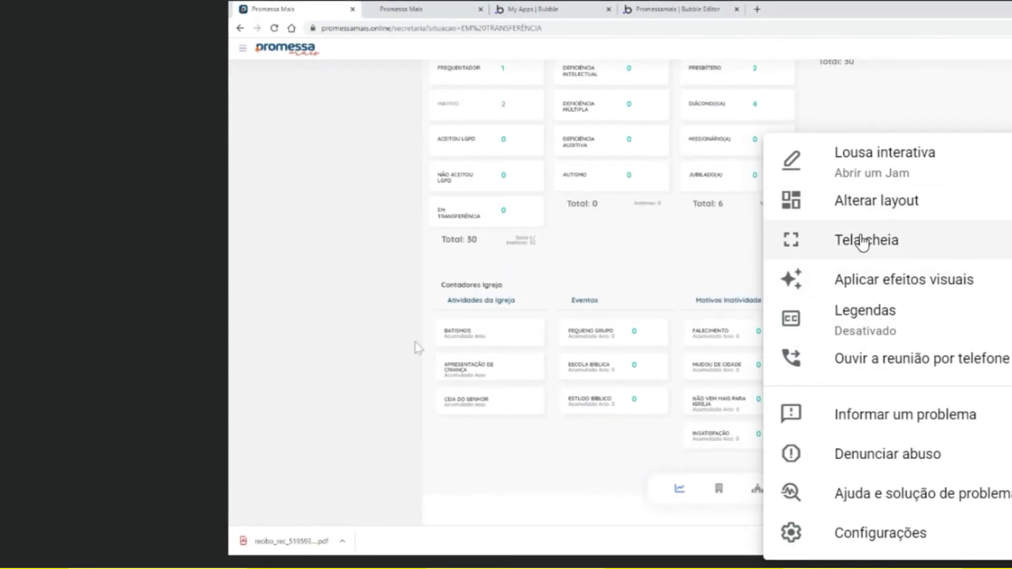
pyautogui.click(878, 211)
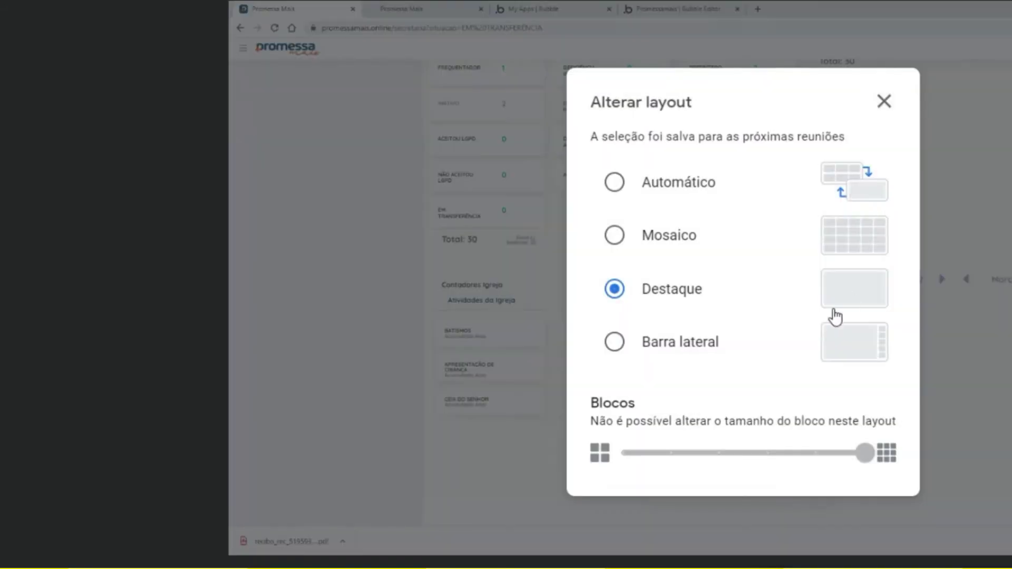
pyautogui.click(614, 341)
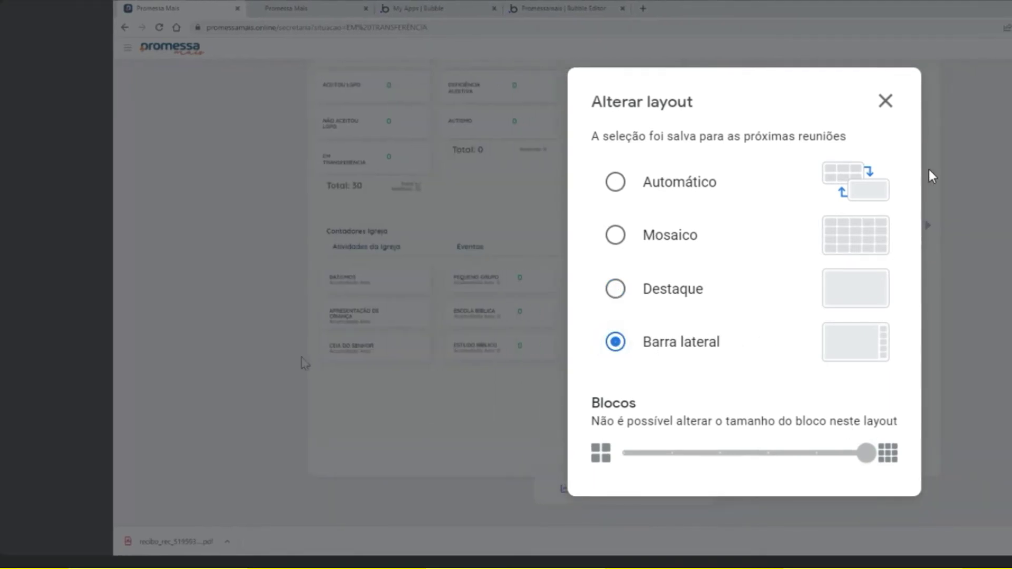
pyautogui.click(887, 104)
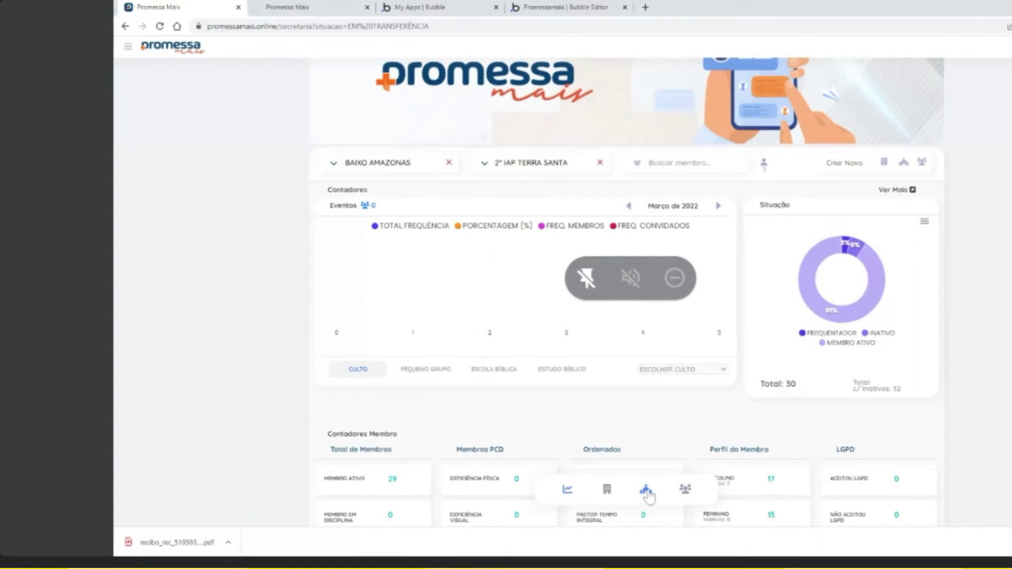
# Jump to the dashboard's church list and scroll through it
pyautogui.click(646, 490)
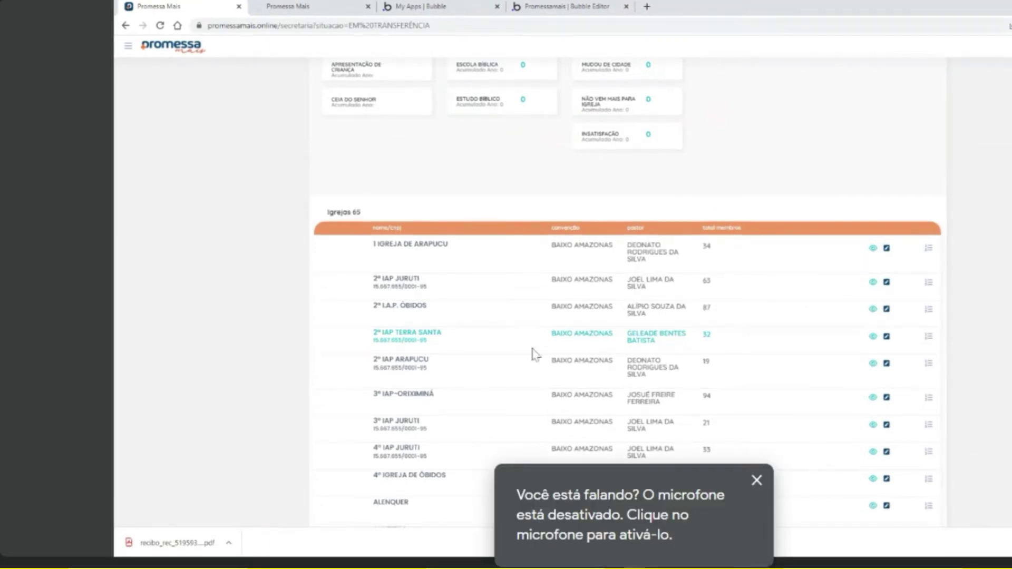
pyautogui.scroll(15, 601, 216)
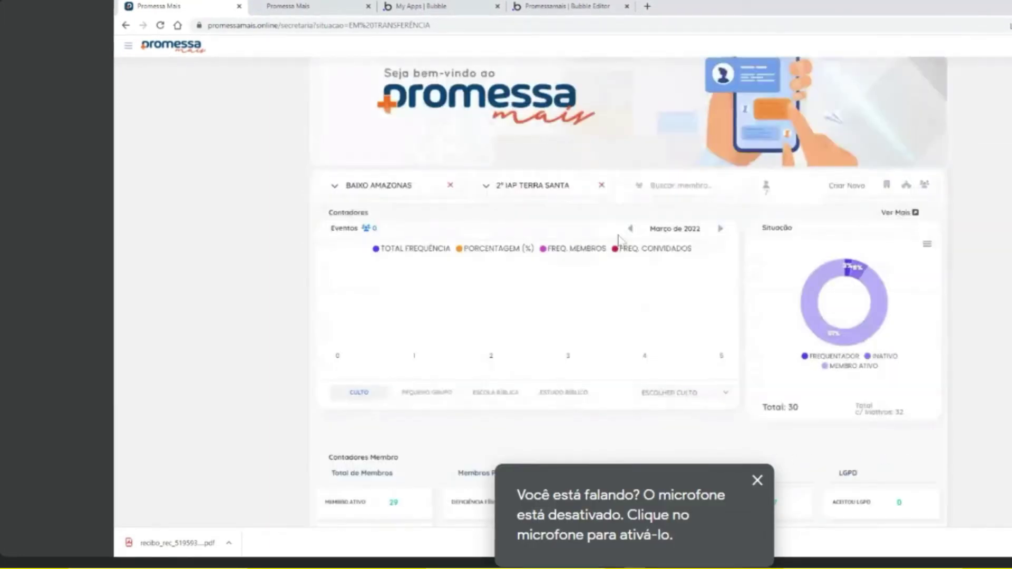
pyautogui.scroll(-15, 605, 260)
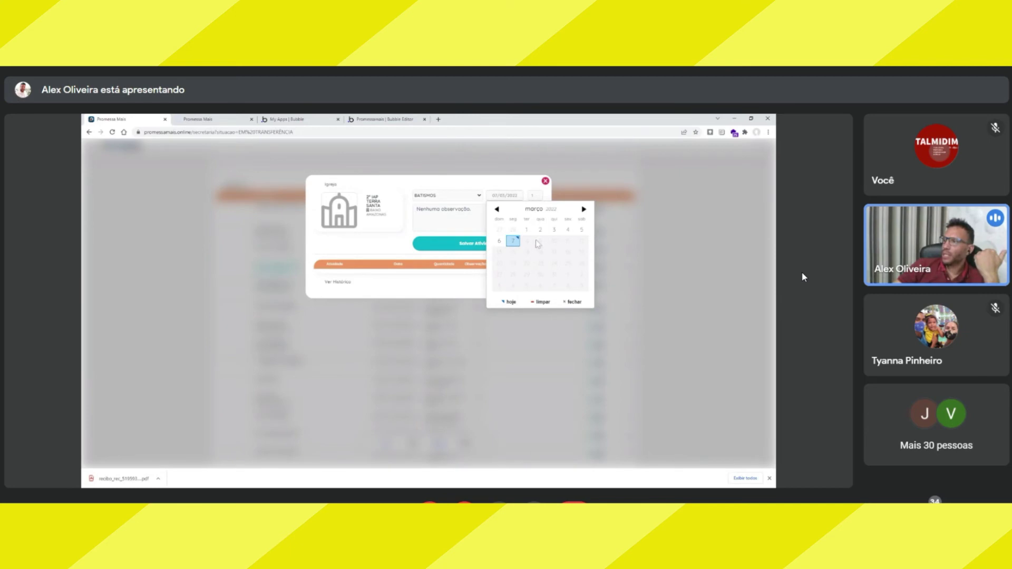
# Step the activity window's date picker back to an earlier month
pyautogui.click(496, 209)
pyautogui.click(497, 209)
pyautogui.click(497, 209)
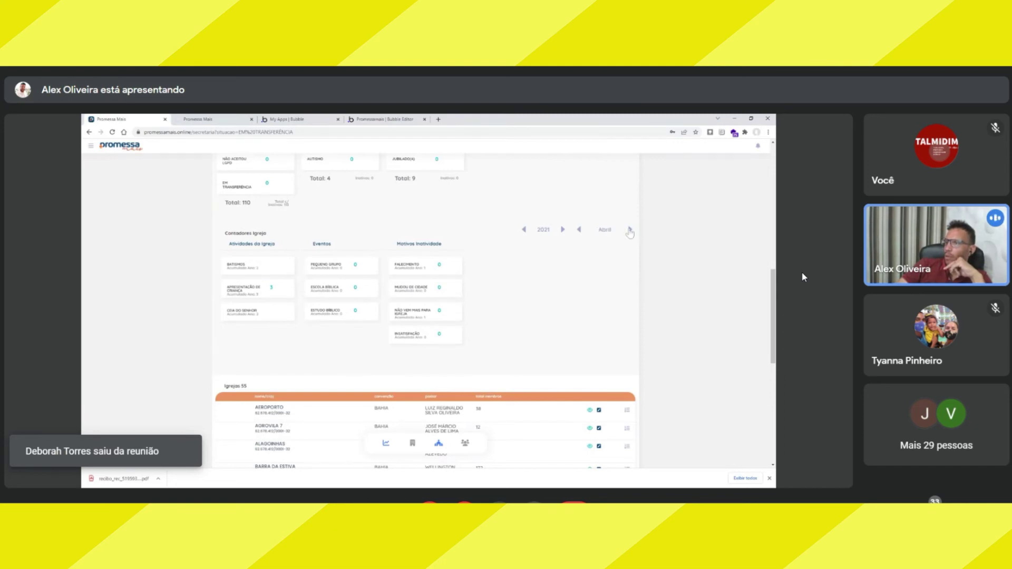
pyautogui.hotkey('ctrl', 'alt', 'c')
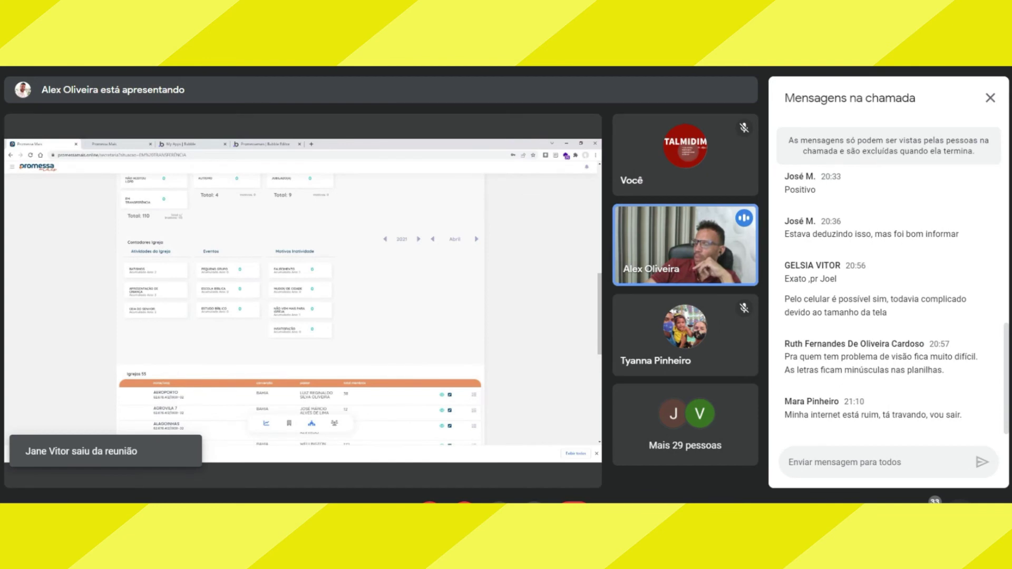
pyautogui.hotkey('ctrl', 'alt', 'c')
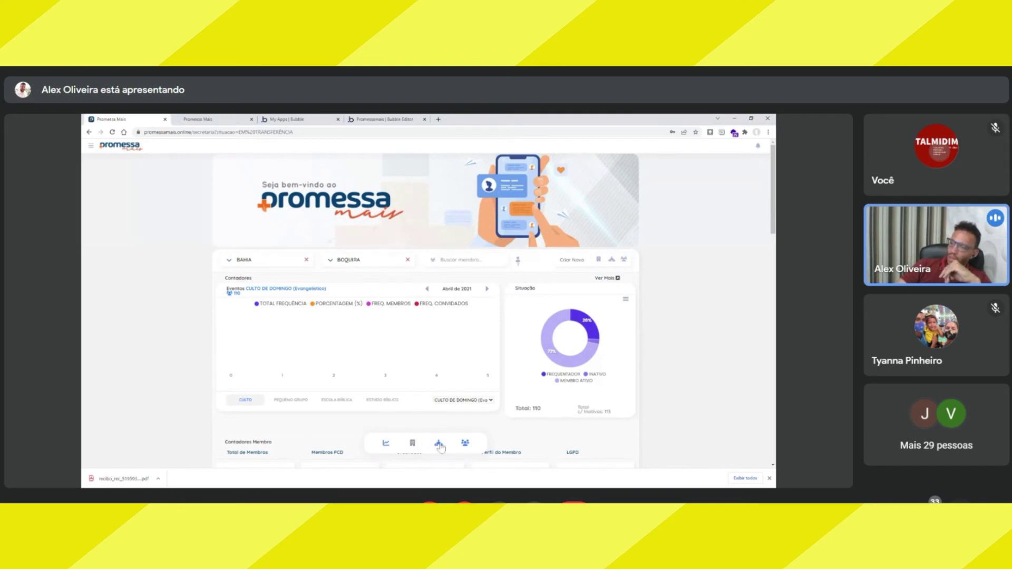
# Go to the Eventos page from the side menu and show the PEQUENO GRUPO events
pyautogui.click(91, 148)
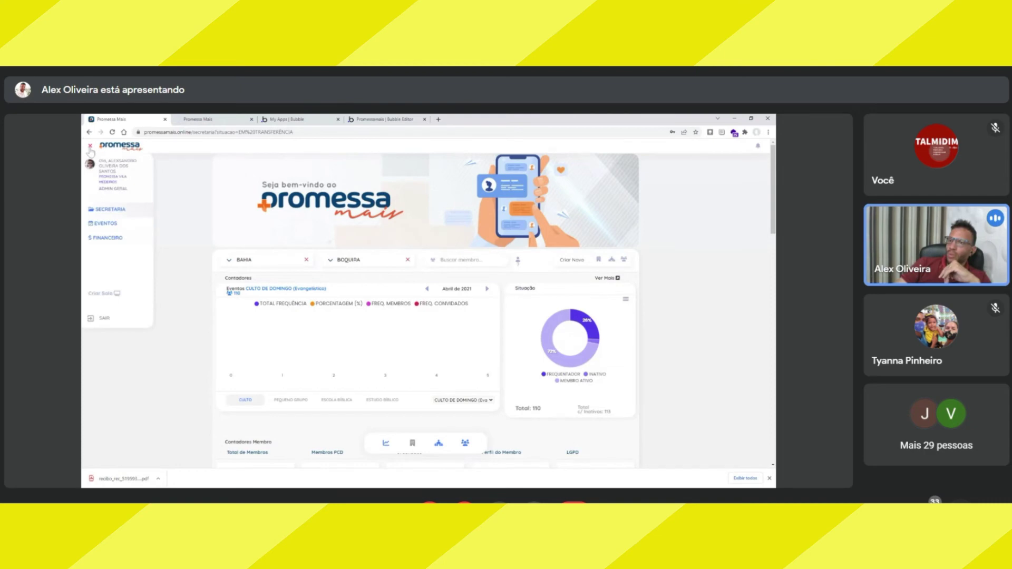
pyautogui.click(106, 224)
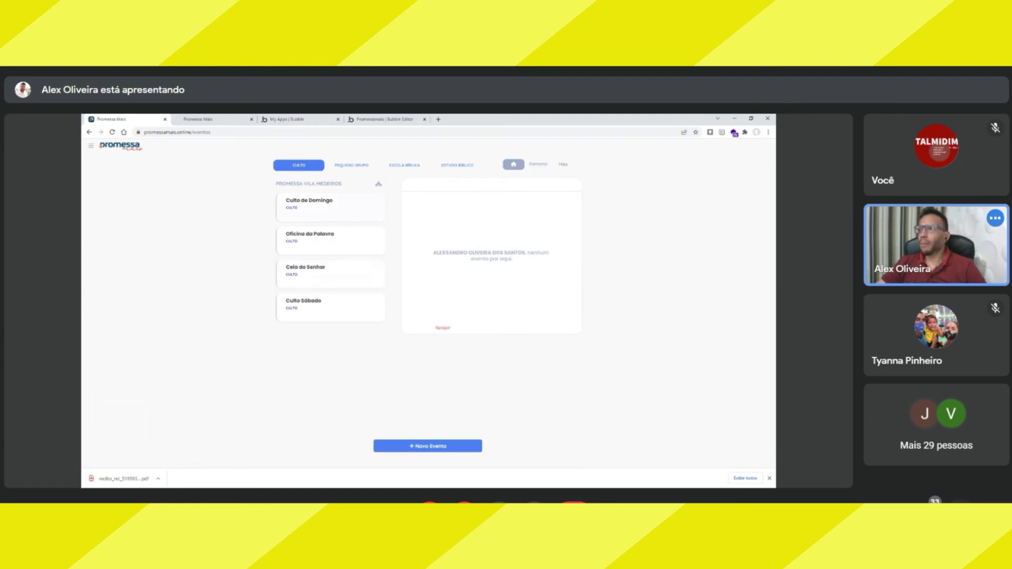
pyautogui.click(351, 165)
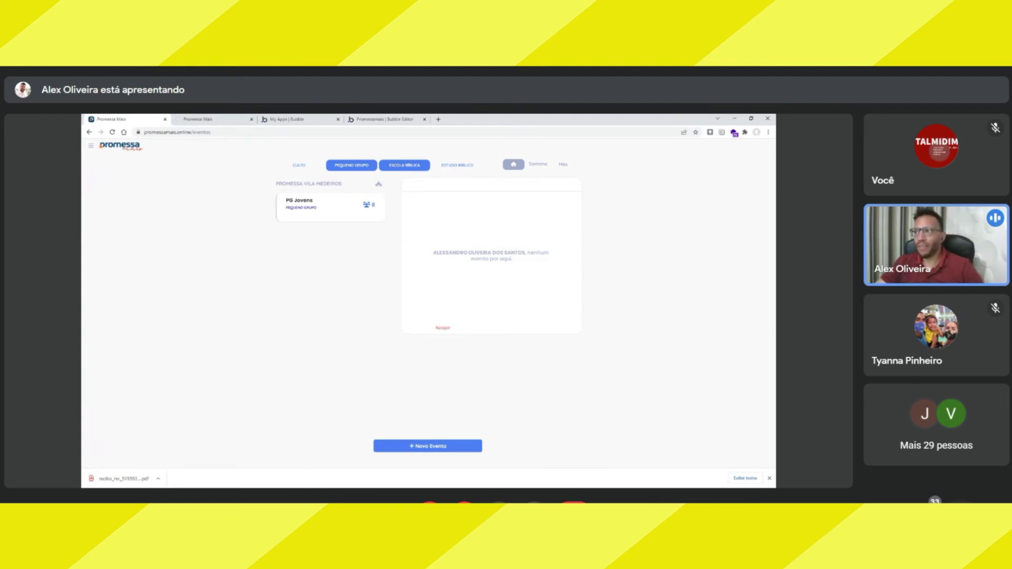
# Check the ESCOLA BÍBLICA and ESTUDO BÍBLICO tabs, then return to the CULTO events
pyautogui.click(404, 166)
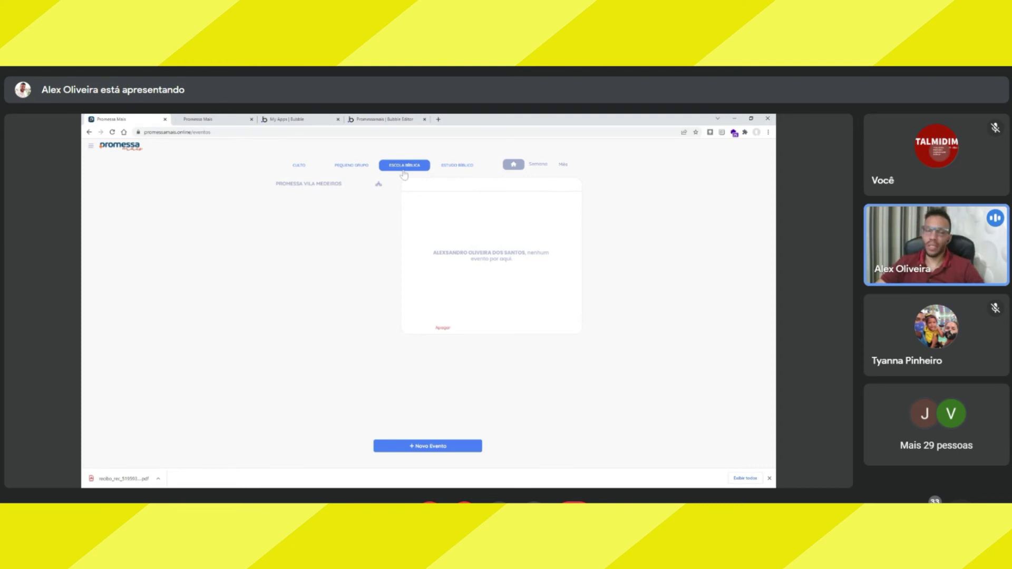
pyautogui.click(448, 168)
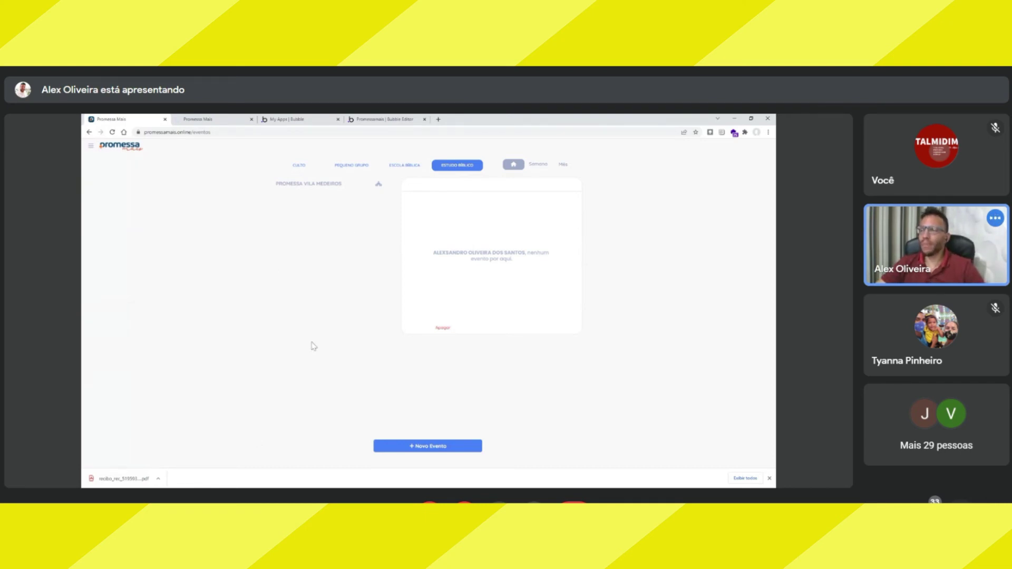
pyautogui.click(301, 166)
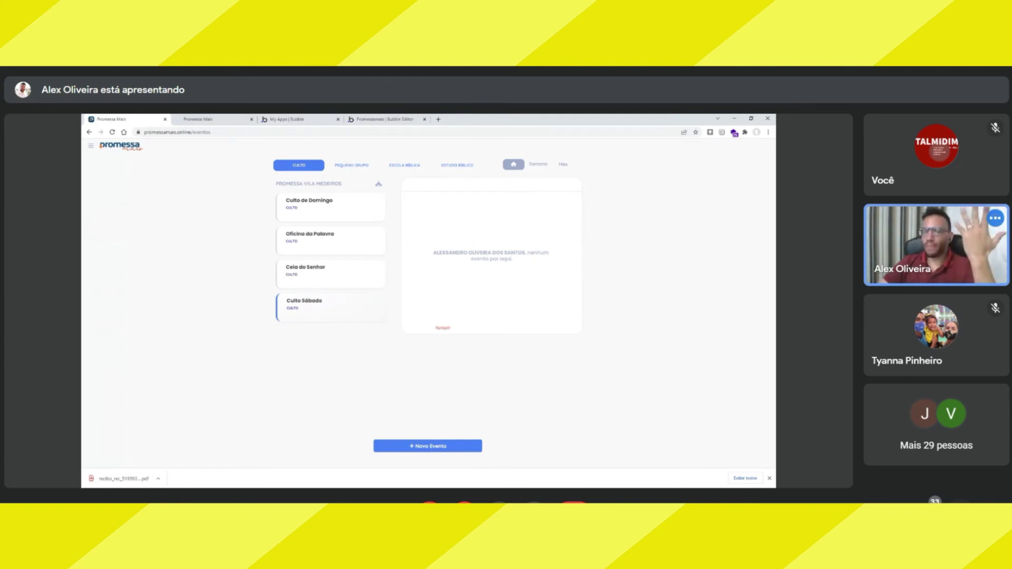
# Show Culto Sábado's February 2022 sessions and bring up the new-event type choices
pyautogui.click(313, 305)
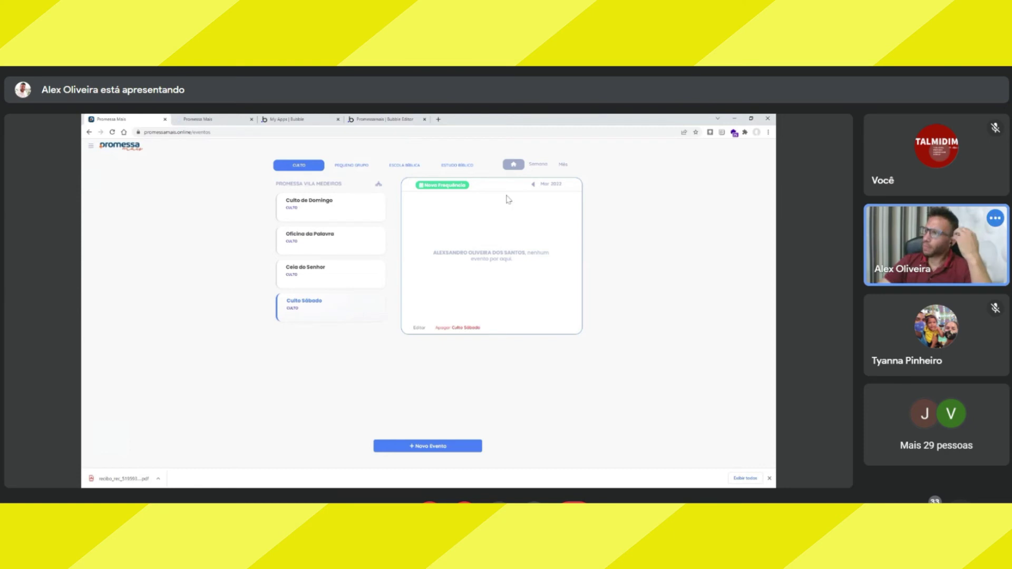
pyautogui.click(532, 185)
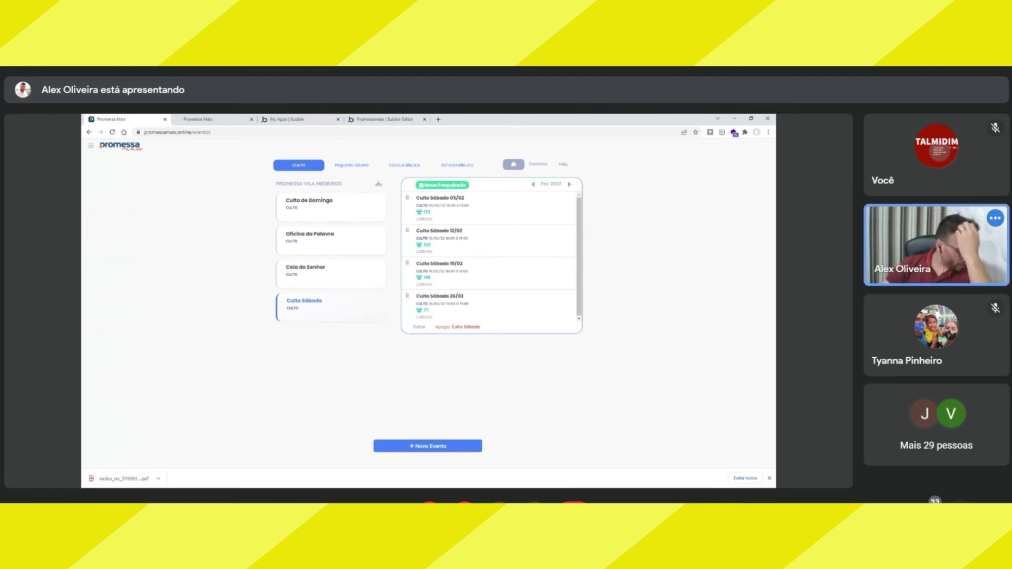
pyautogui.click(430, 448)
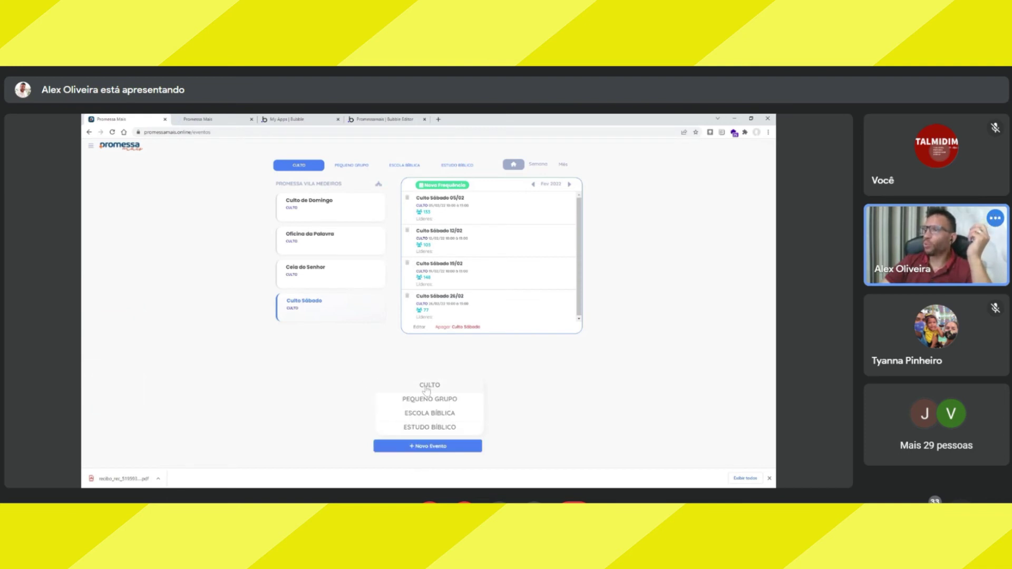
# Stop the blank secretaria tab from loading and close it, keeping only the events tab
pyautogui.click(218, 120)
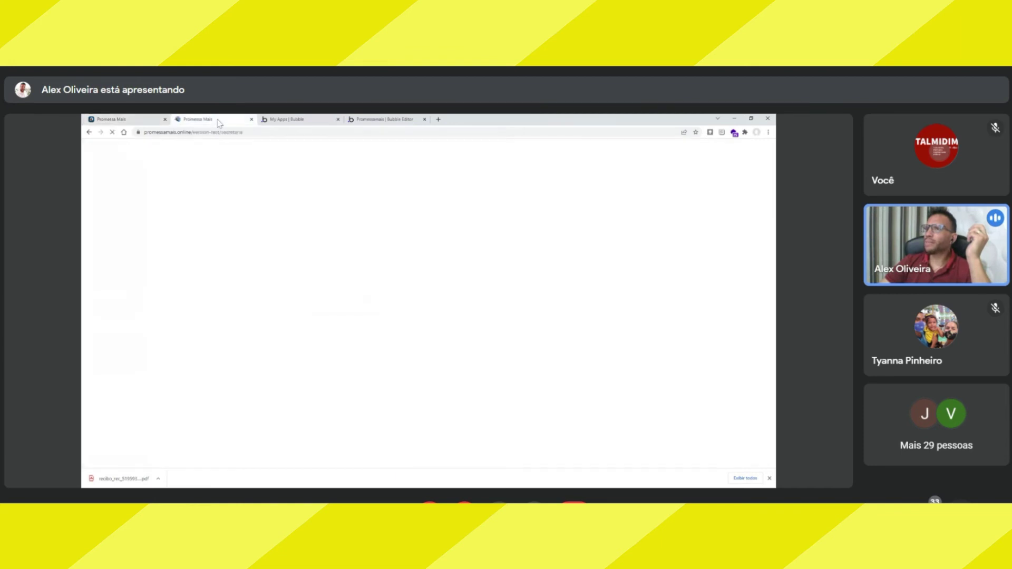
pyautogui.click(111, 133)
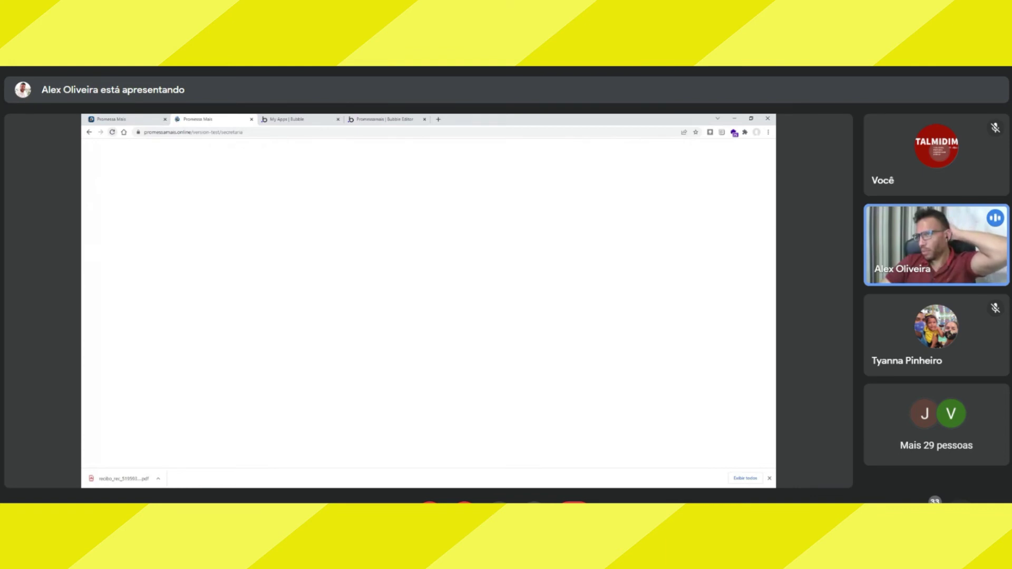
pyautogui.click(153, 125)
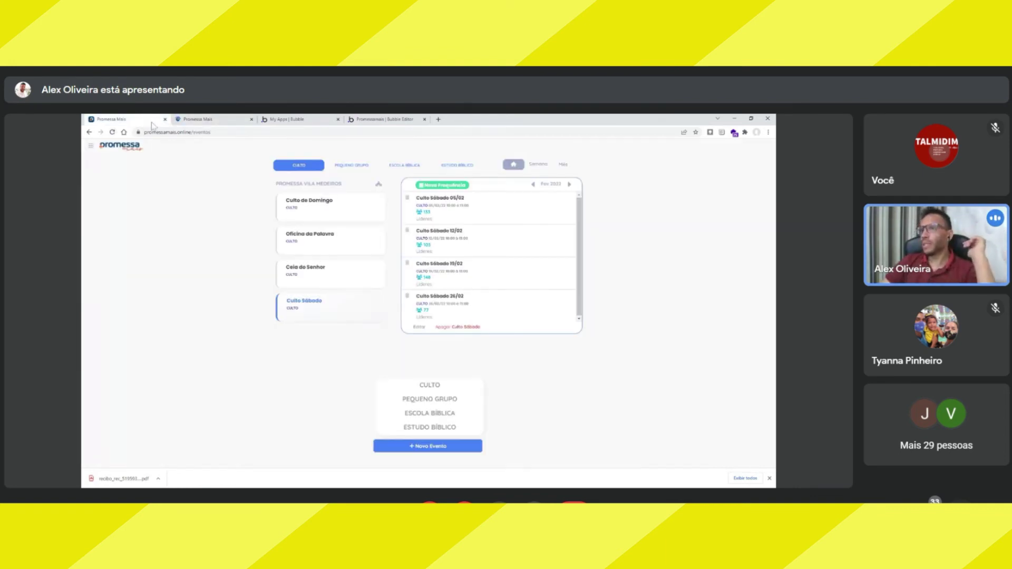
pyautogui.click(221, 122)
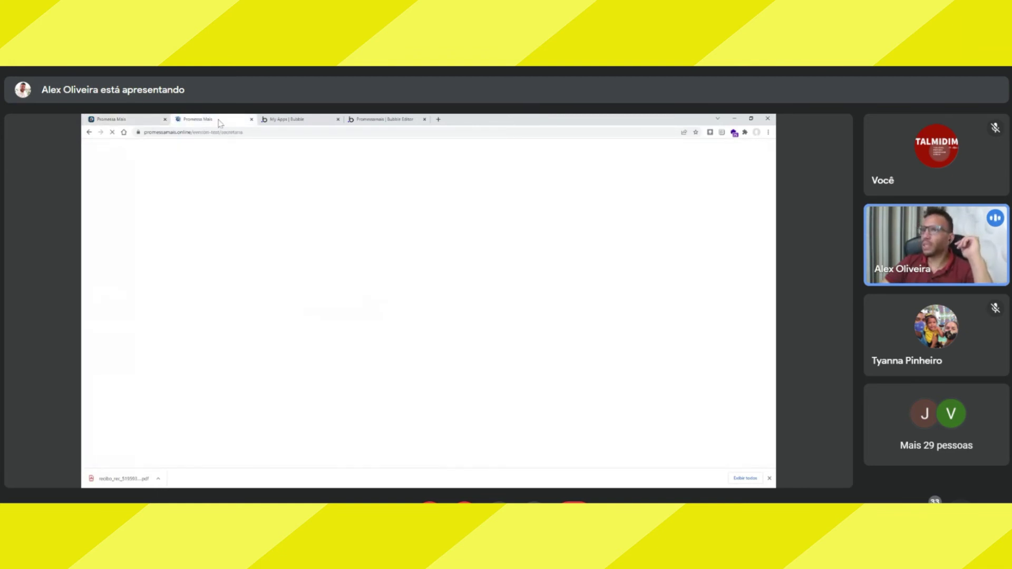
pyautogui.click(252, 119)
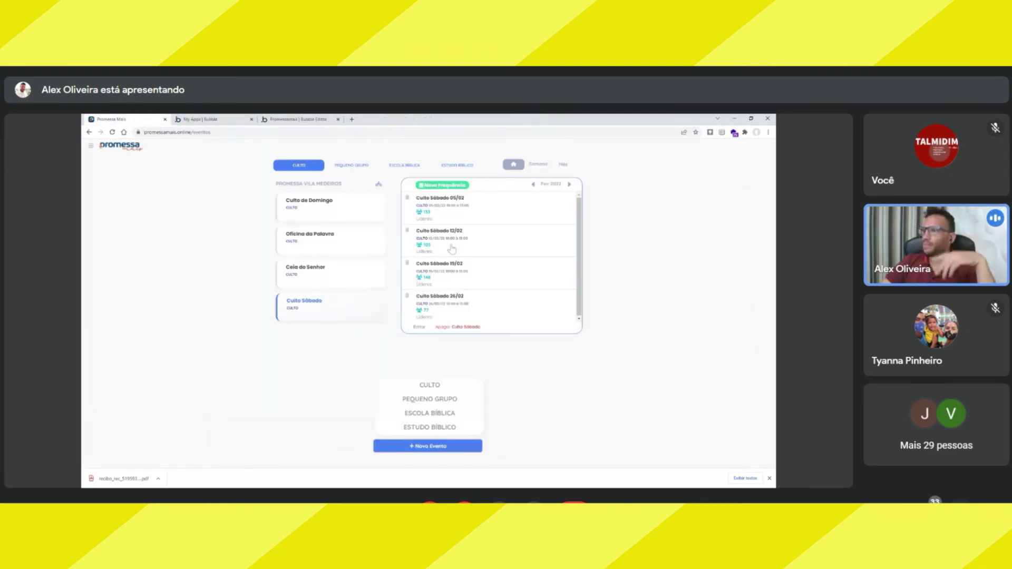
# Open a blank CULTO creation form from '+ Novo Evento', reopening it once
pyautogui.click(430, 386)
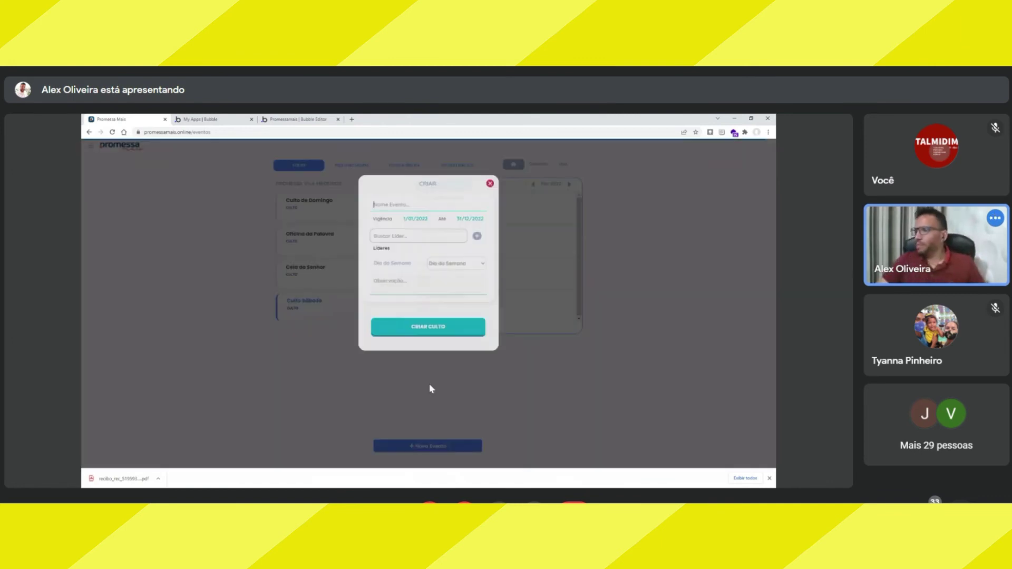
pyautogui.click(490, 183)
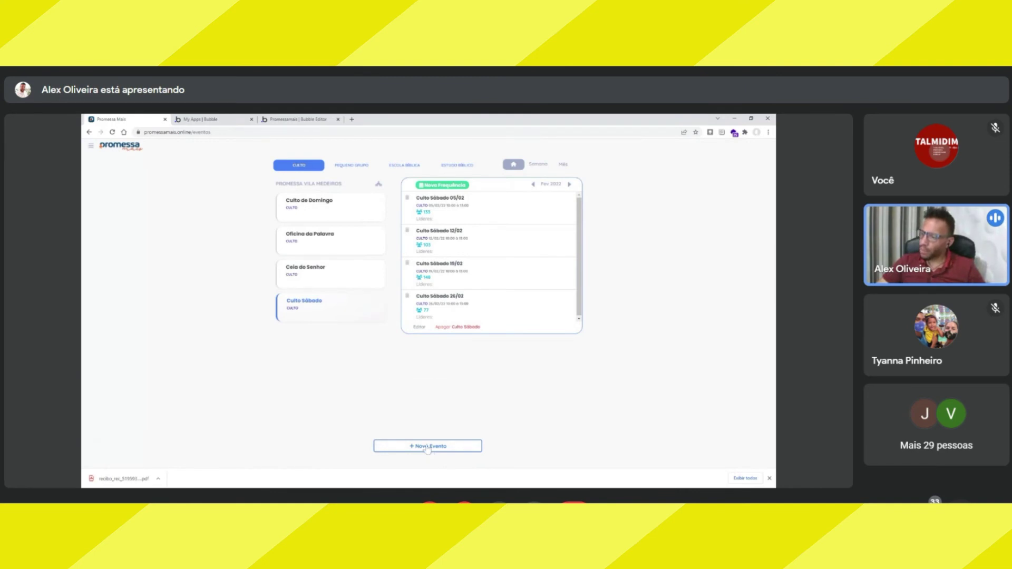
pyautogui.click(428, 448)
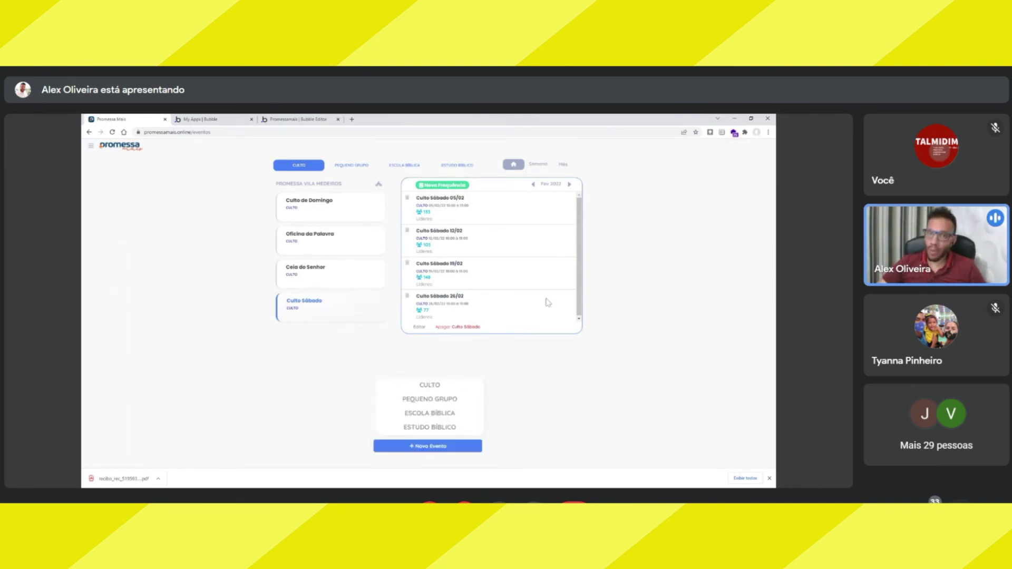
pyautogui.click(435, 388)
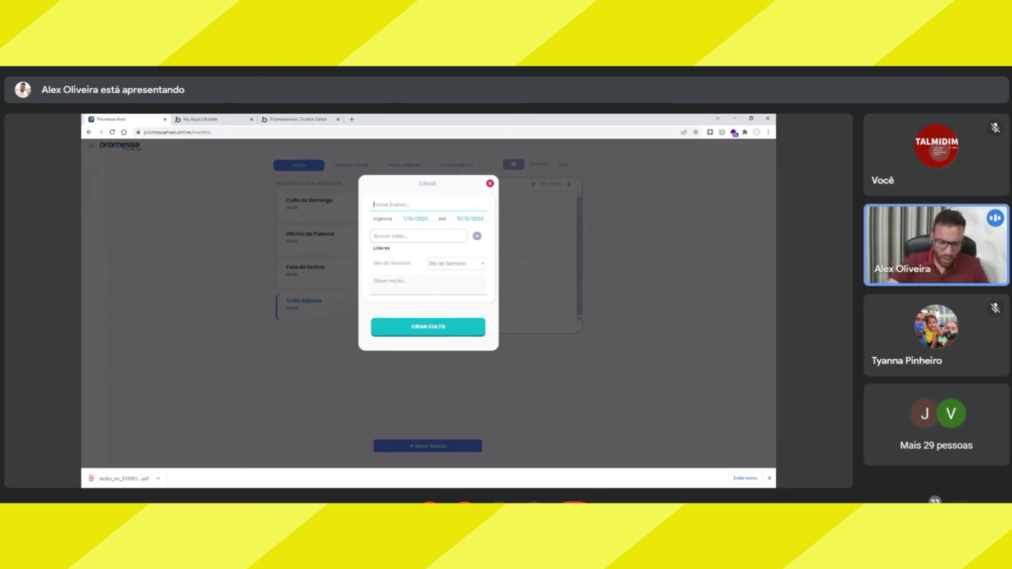
# Name the event CULTO DIVINO with Sábado as its meeting weekday
pyautogui.write('CULTO')
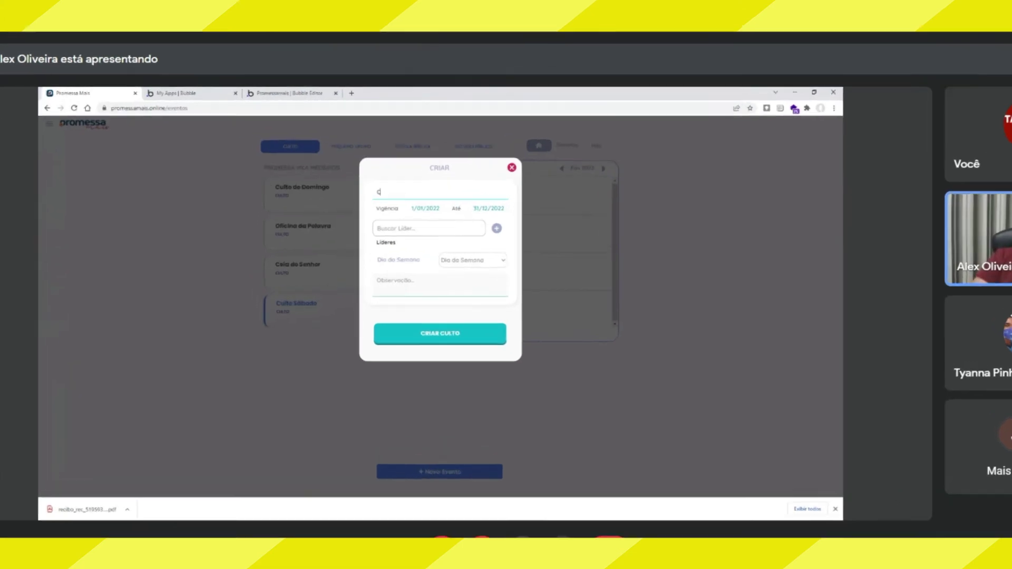
pyautogui.write(' DIVI')
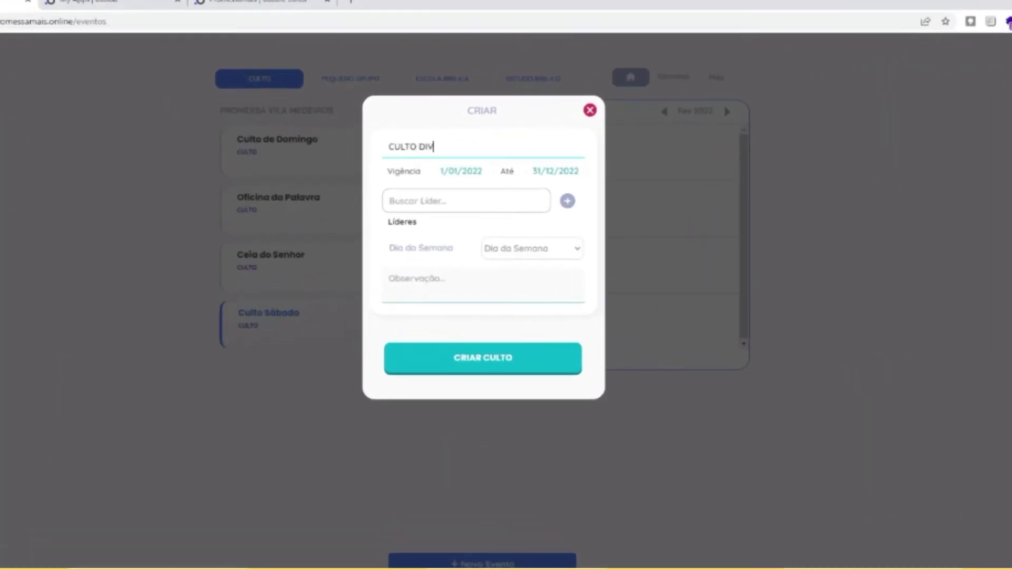
pyautogui.write('NO')
pyautogui.click(516, 252)
pyautogui.click(508, 343)
# Add two leaders to the event by searching their names in Buscar Líder
pyautogui.click(464, 201)
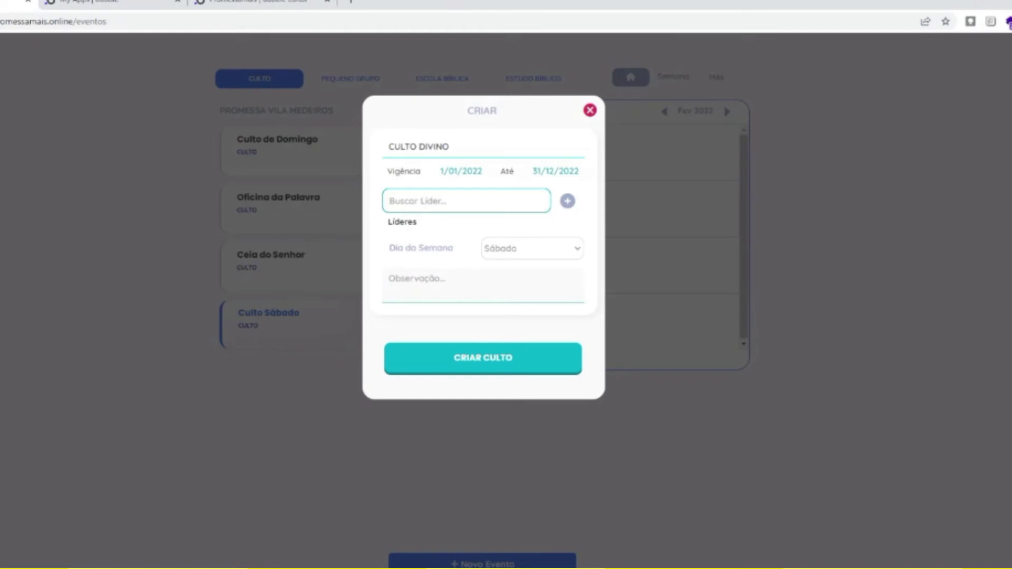
pyautogui.write('ALEXSANDRO OLIVEIRA DOS SANTOS')
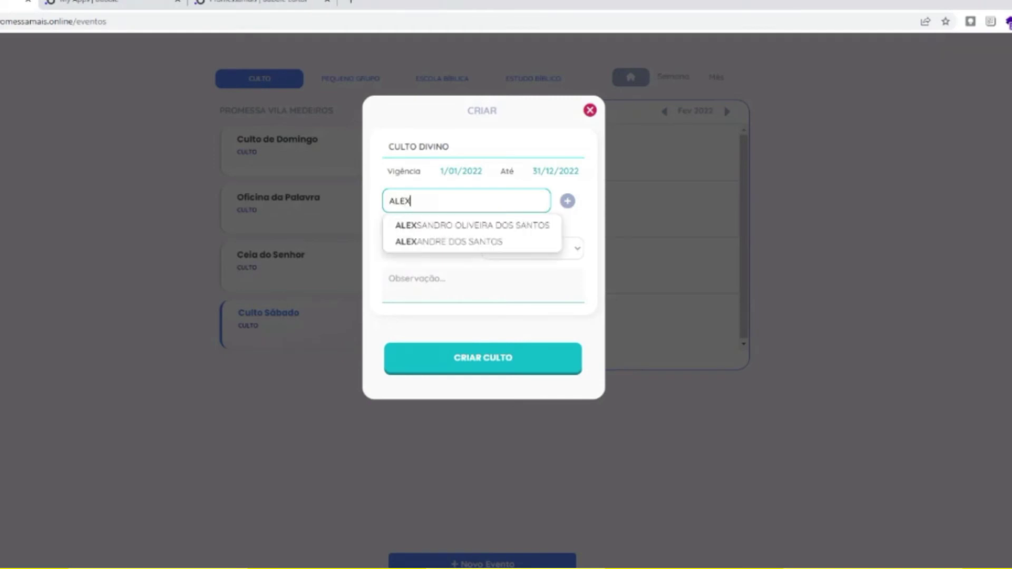
pyautogui.click(418, 226)
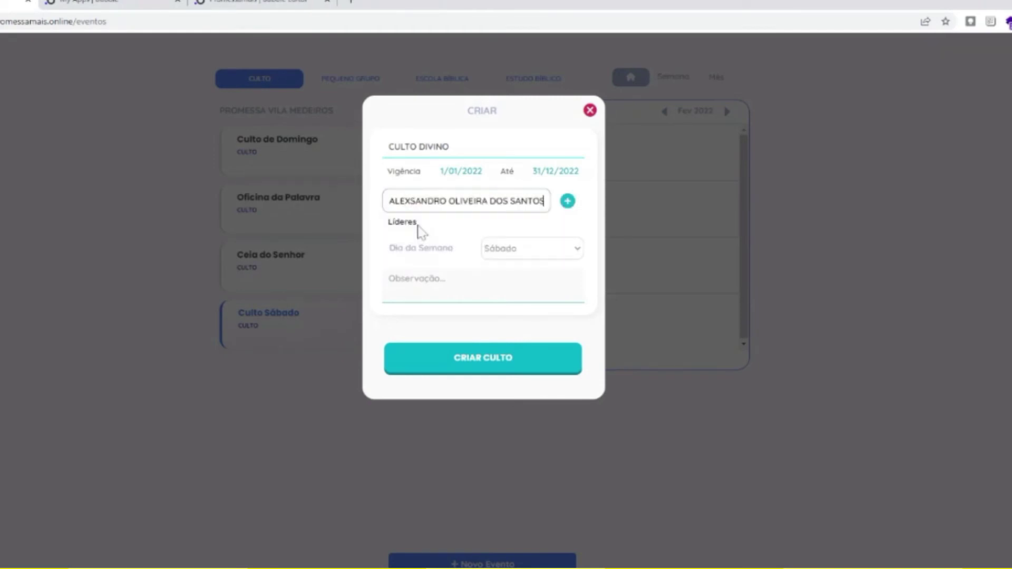
pyautogui.click(567, 202)
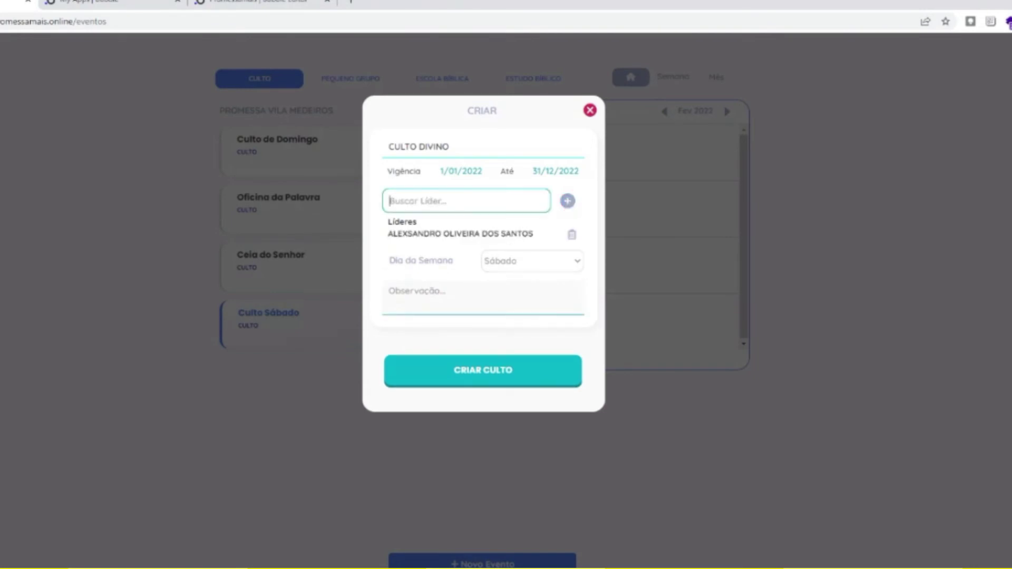
pyautogui.write('MAR')
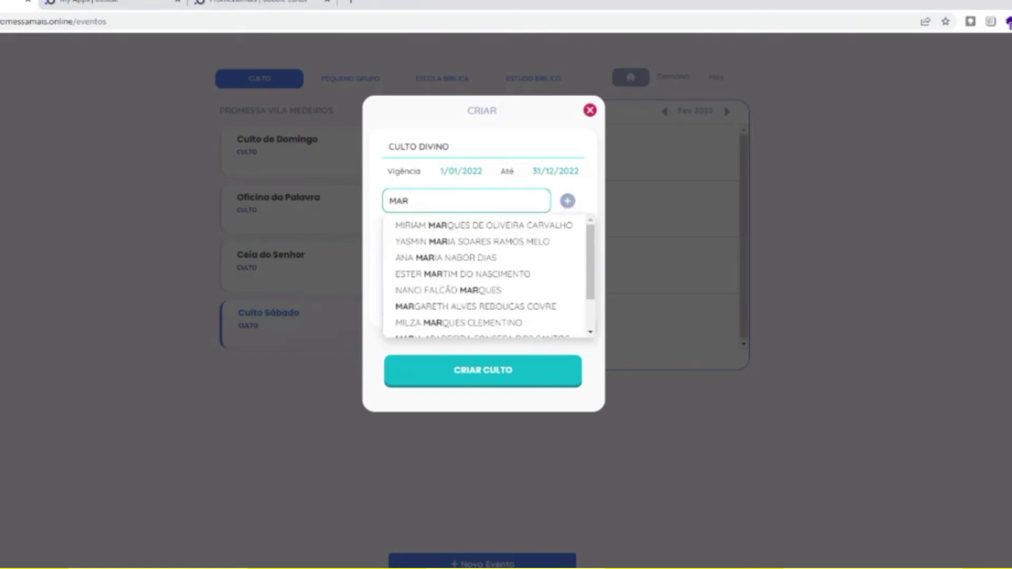
pyautogui.press('BackSpace')
pyautogui.press('BackSpace')
pyautogui.press('BackSpace')
pyautogui.write('ALAN')
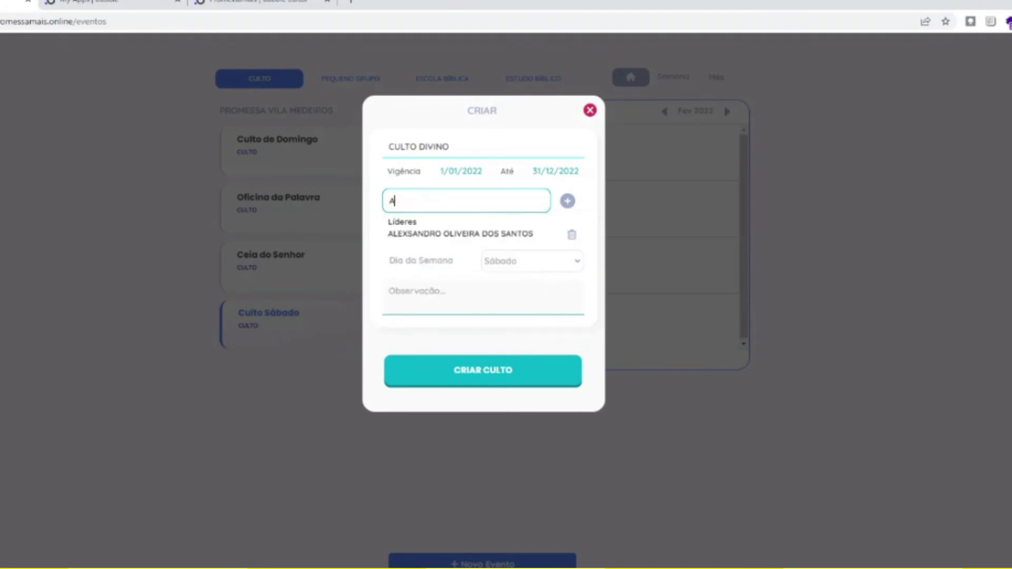
pyautogui.click(475, 226)
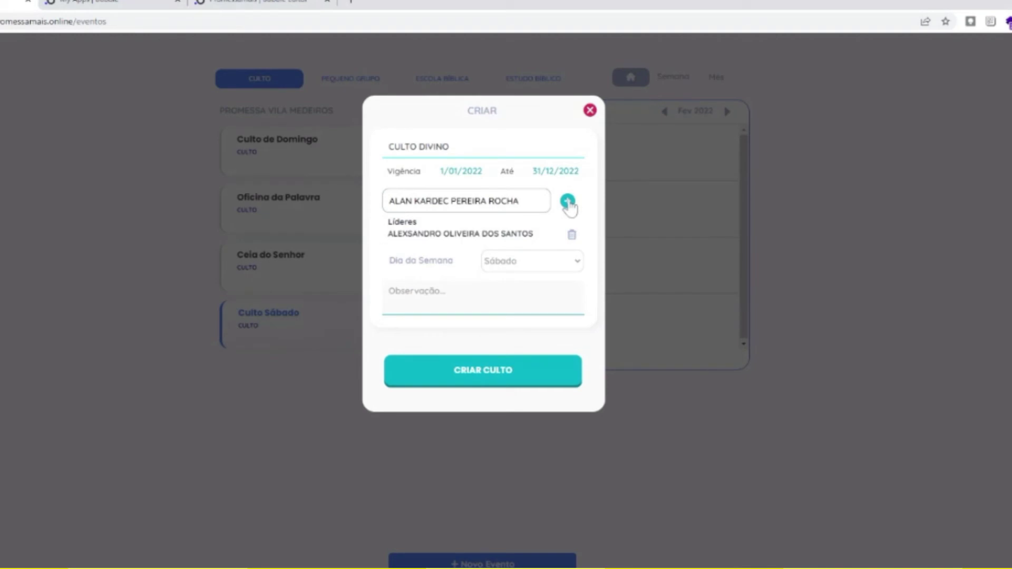
pyautogui.click(569, 203)
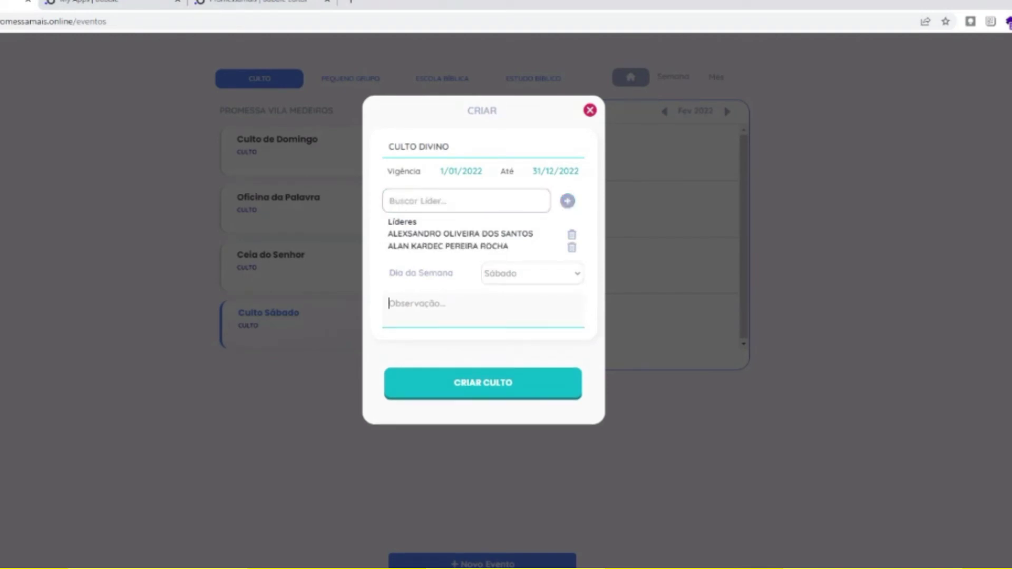
# Create the CULTO DIVINO event and close the CRIAR form
pyautogui.click(484, 394)
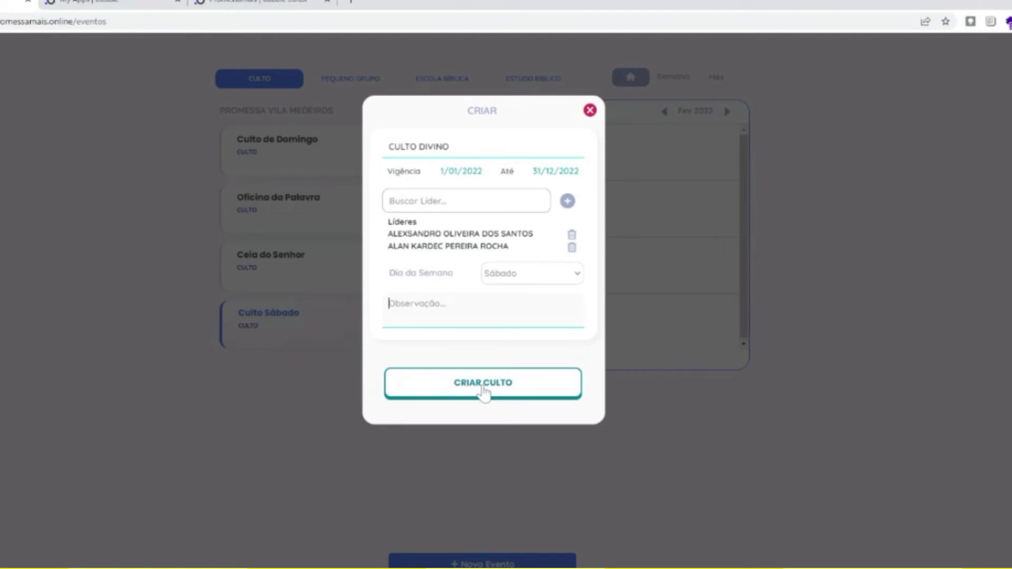
pyautogui.click(484, 394)
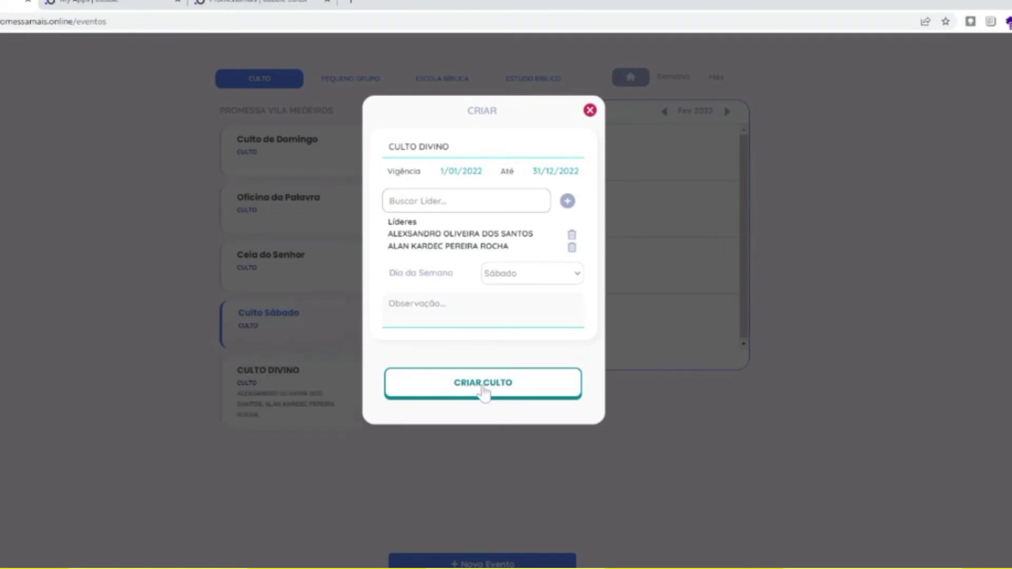
pyautogui.click(589, 111)
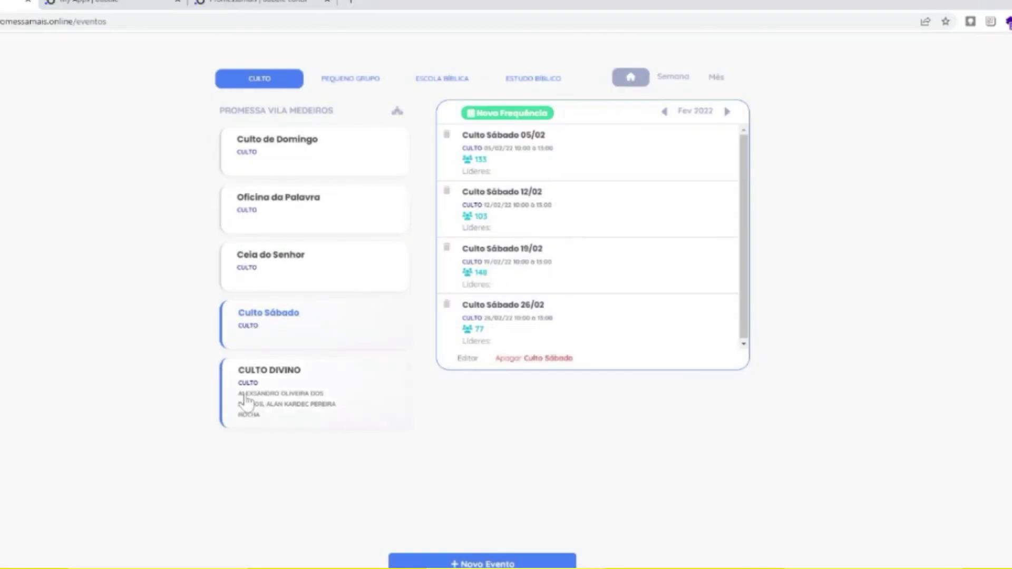
# Select the CULTO DIVINO card and open its Editar Culto form
pyautogui.click(263, 396)
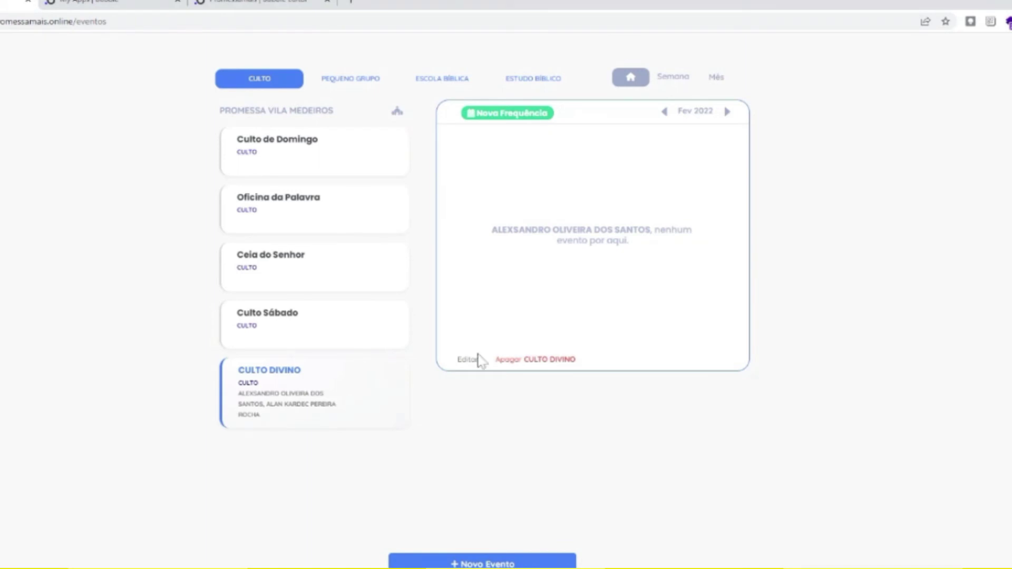
pyautogui.click(459, 362)
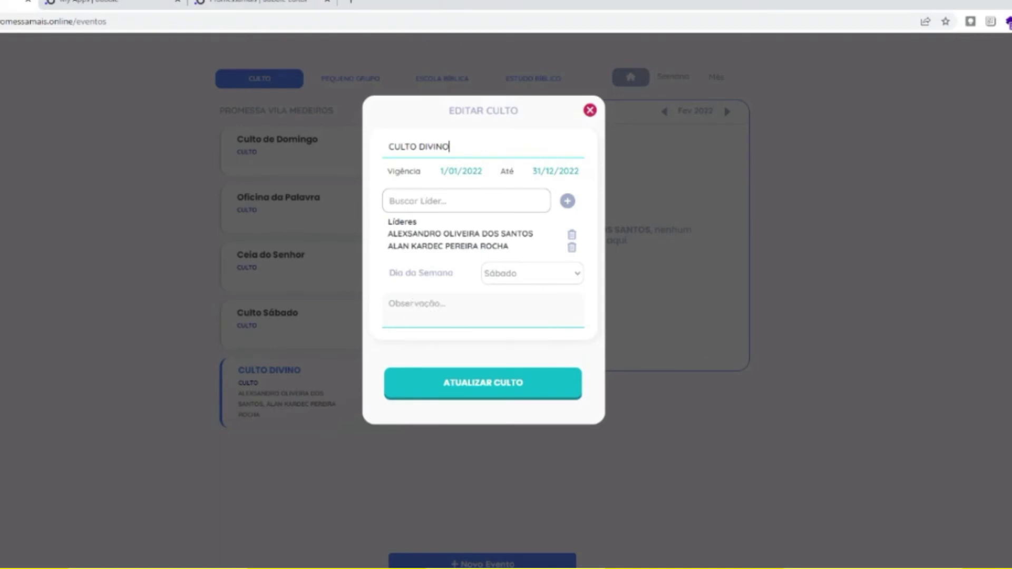
# Close Editar Culto unchanged, glance at Pequeno Grupo and Escola Bíblica, then return to Culto
pyautogui.click(589, 111)
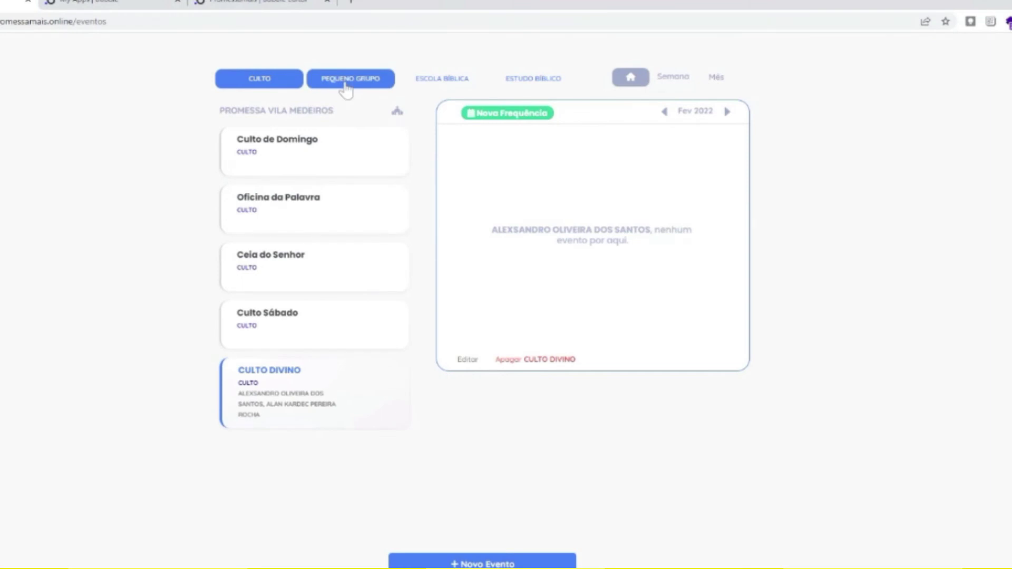
pyautogui.click(347, 87)
pyautogui.click(444, 85)
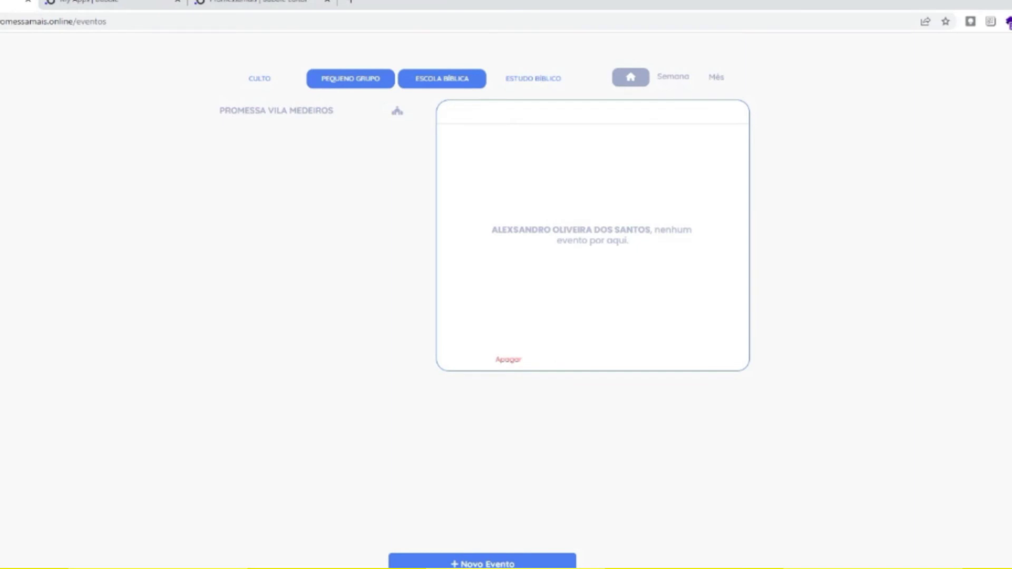
pyautogui.click(316, 80)
pyautogui.click(277, 82)
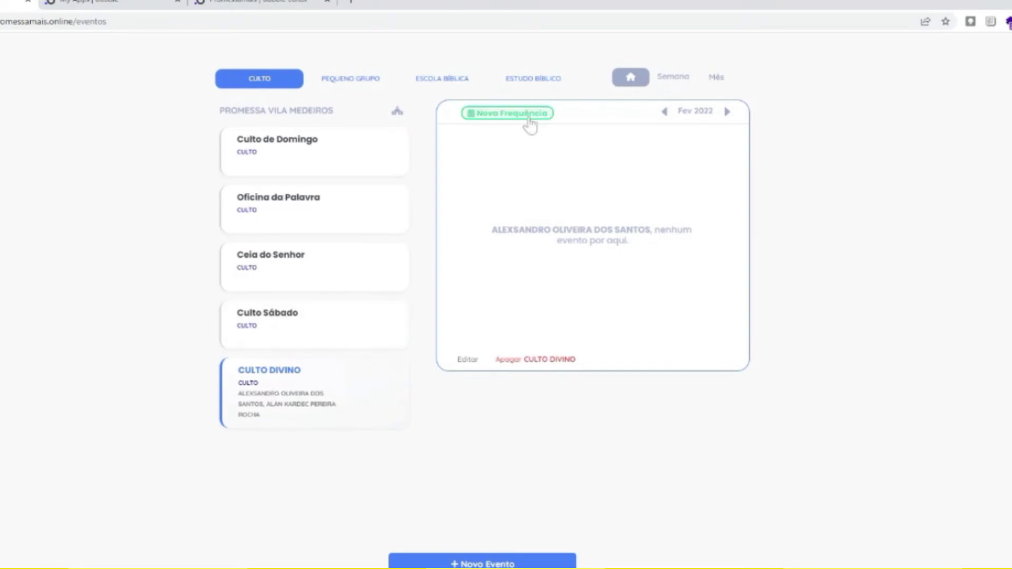
# Start a new CULTO DIVINO attendance dated 12/03/2022 with a 10:30 start time
pyautogui.click(492, 116)
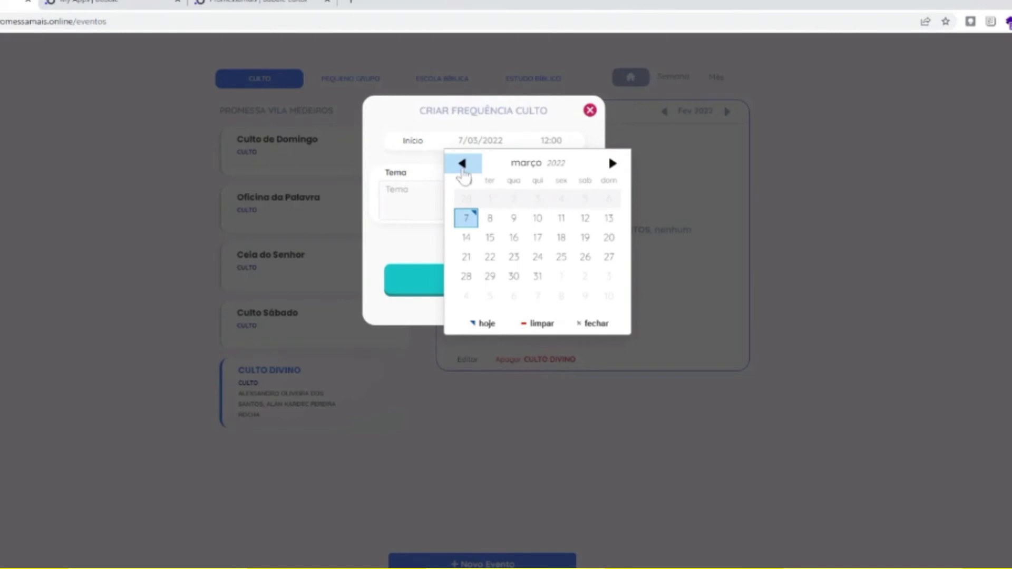
pyautogui.click(611, 164)
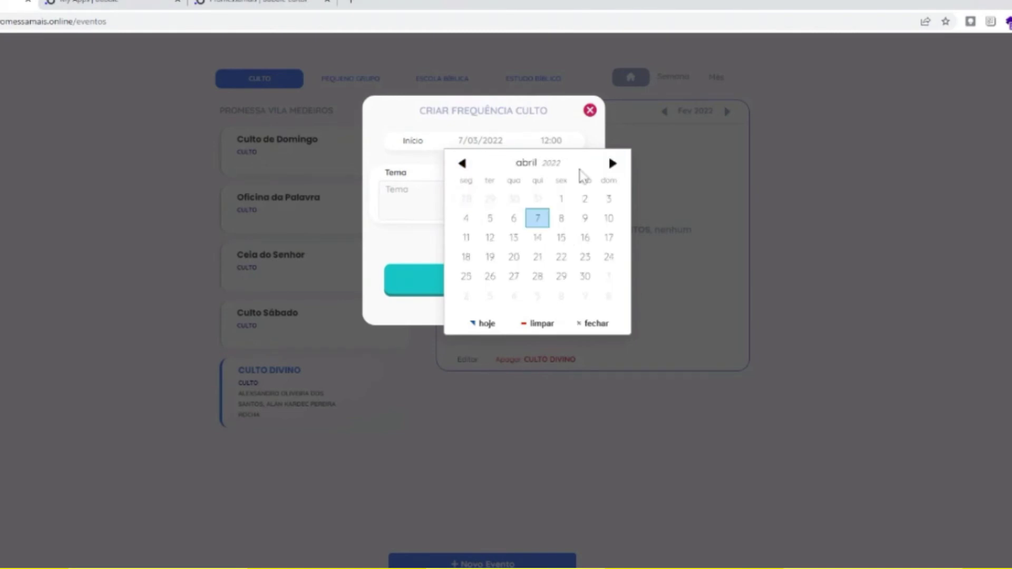
pyautogui.click(462, 164)
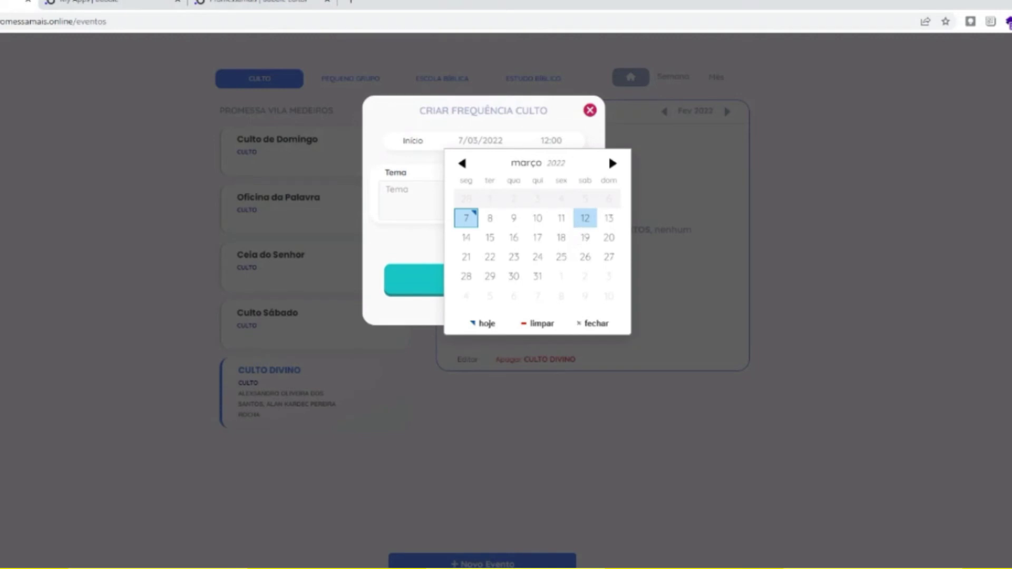
pyautogui.click(585, 217)
pyautogui.click(542, 147)
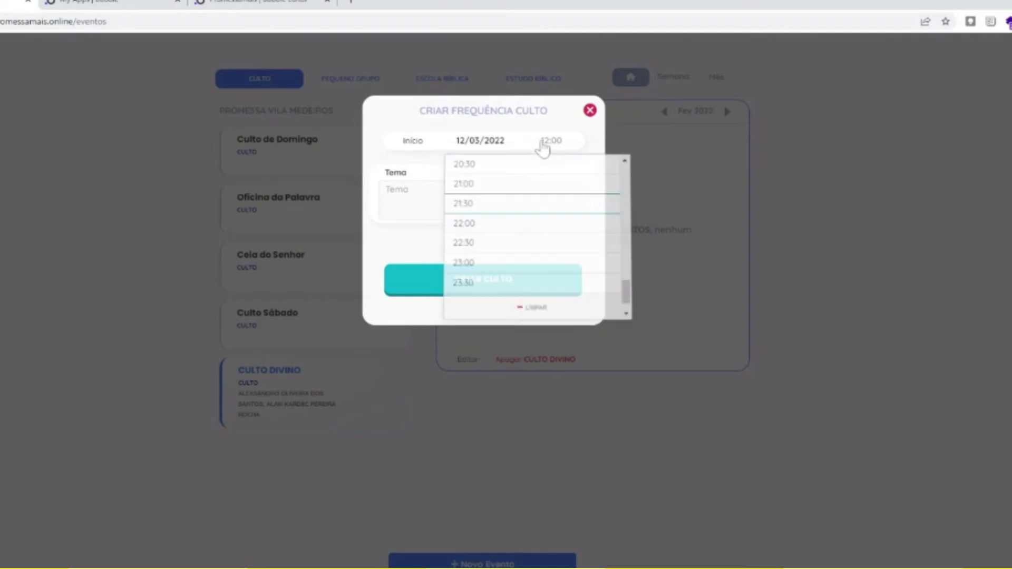
pyautogui.scroll(10, 531, 225)
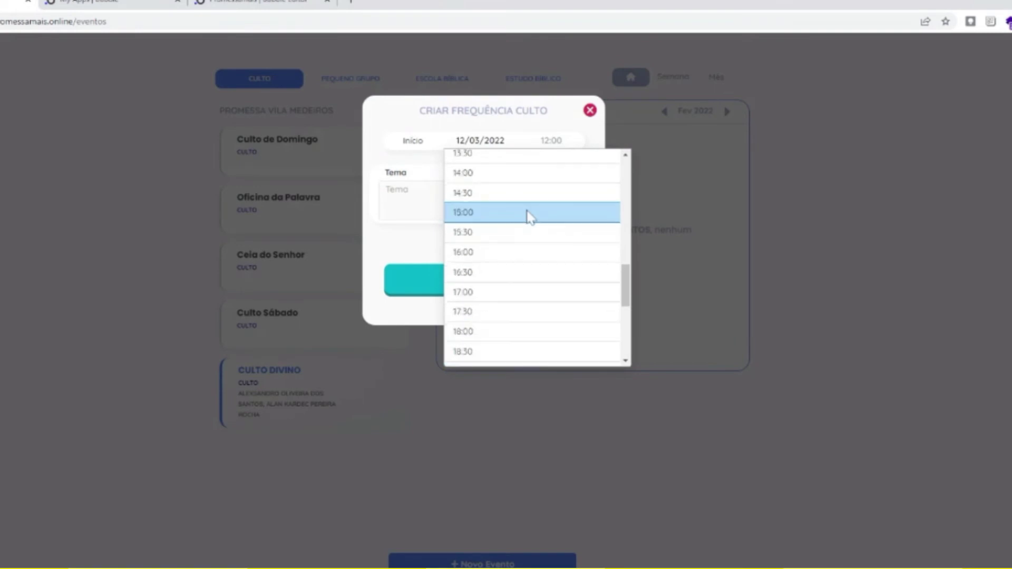
pyautogui.scroll(-1, 543, 278)
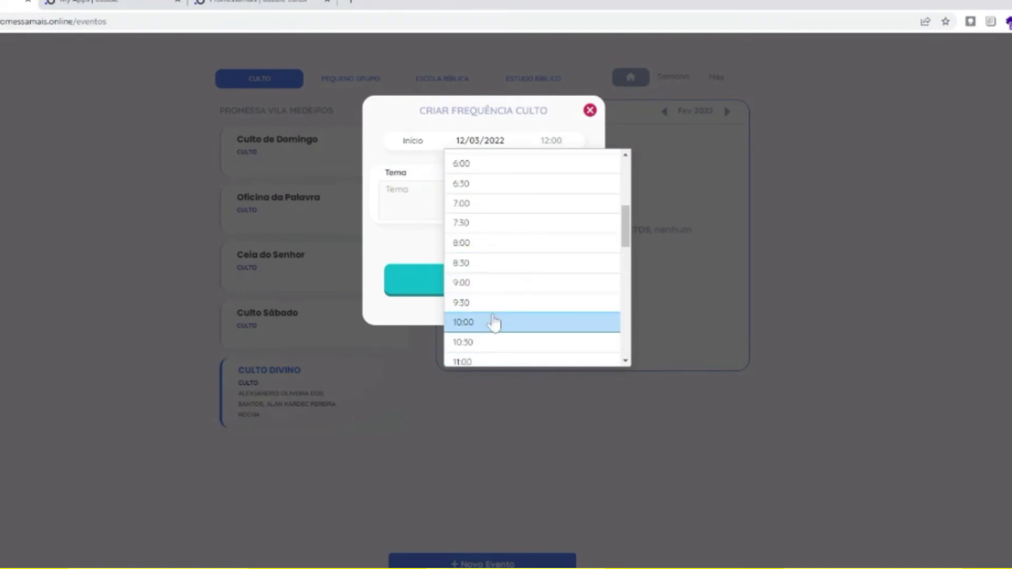
pyautogui.click(493, 342)
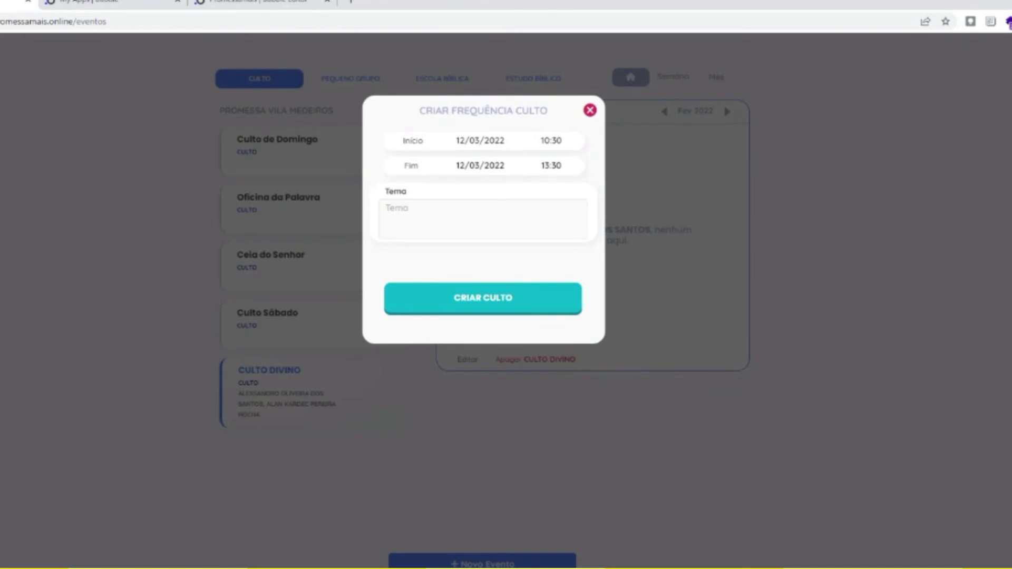
# Save the 12/03 attendance record and show March 2022 to see it listed
pyautogui.click(522, 213)
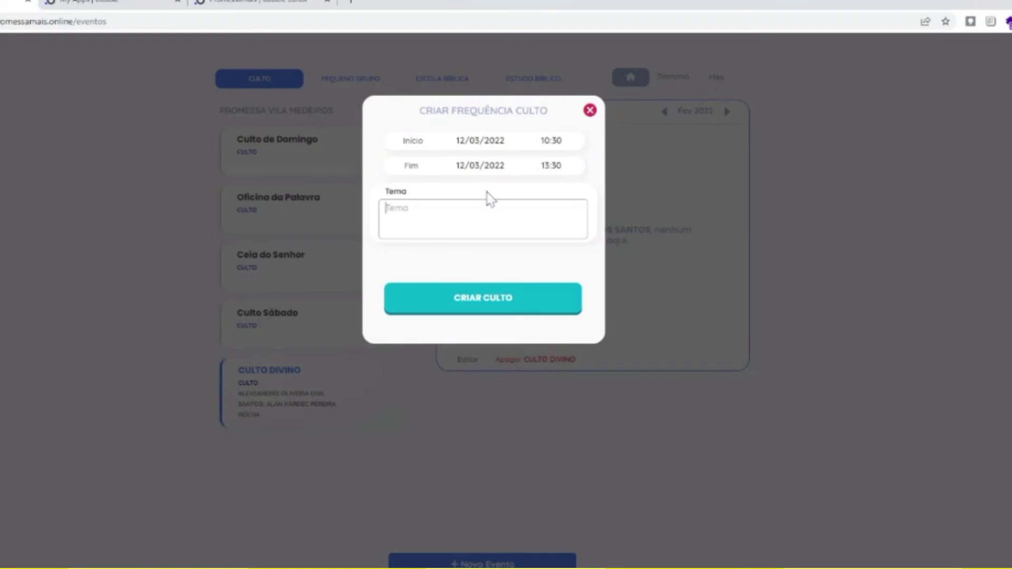
pyautogui.click(499, 303)
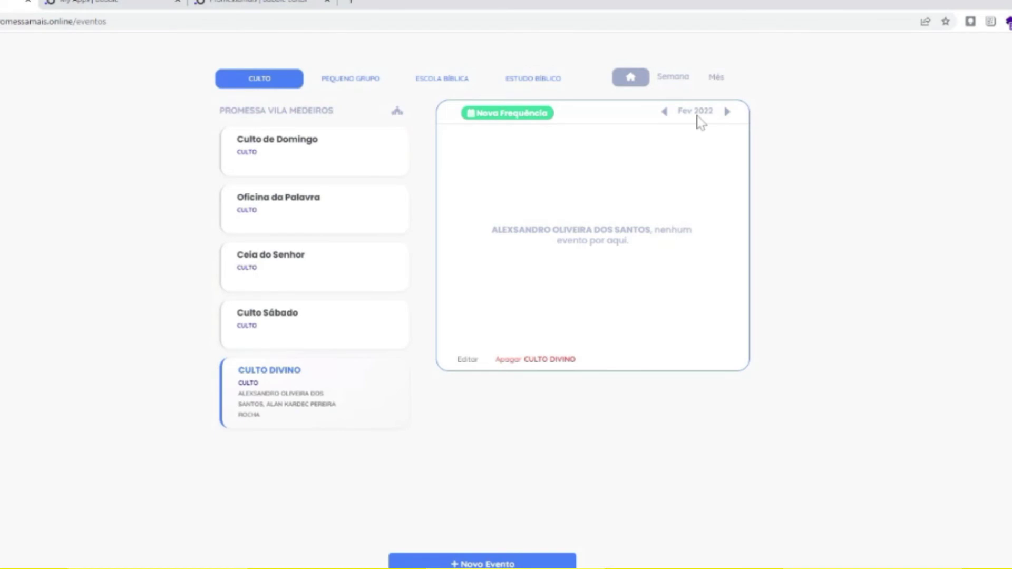
pyautogui.click(726, 114)
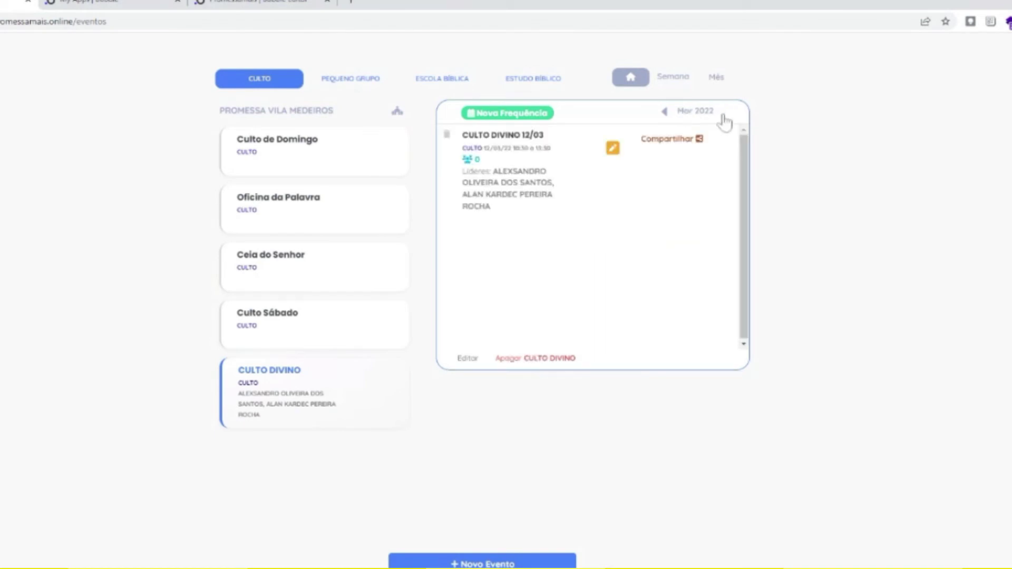
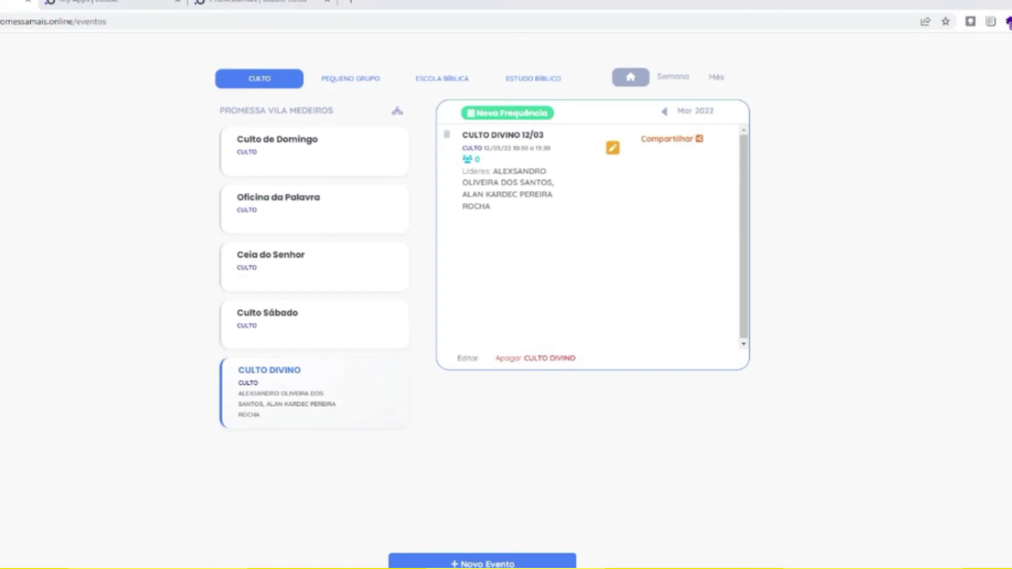
# Check the CULTO DIVINO 12/03 attendee list, which is still empty
pyautogui.click(653, 144)
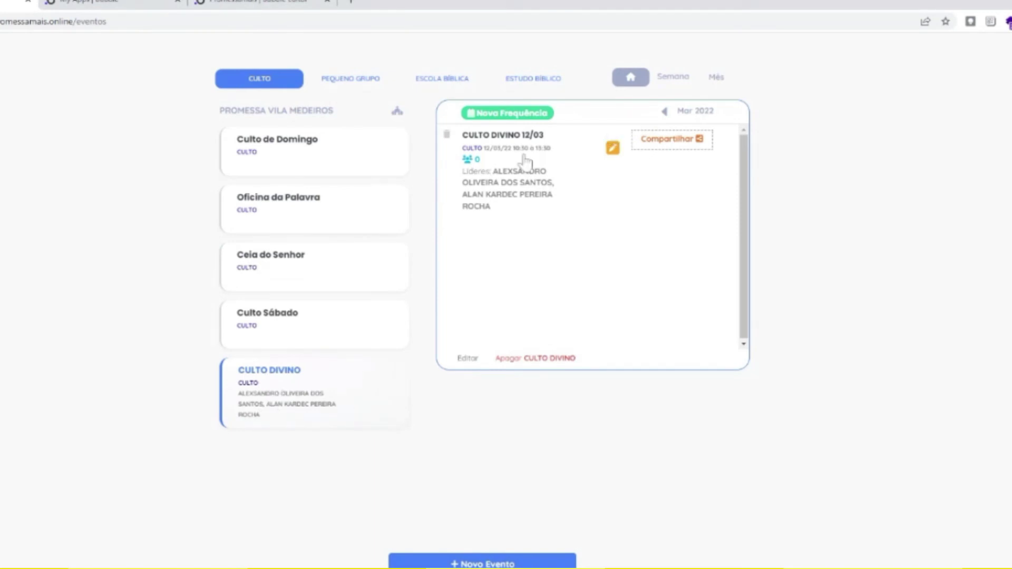
pyautogui.click(517, 167)
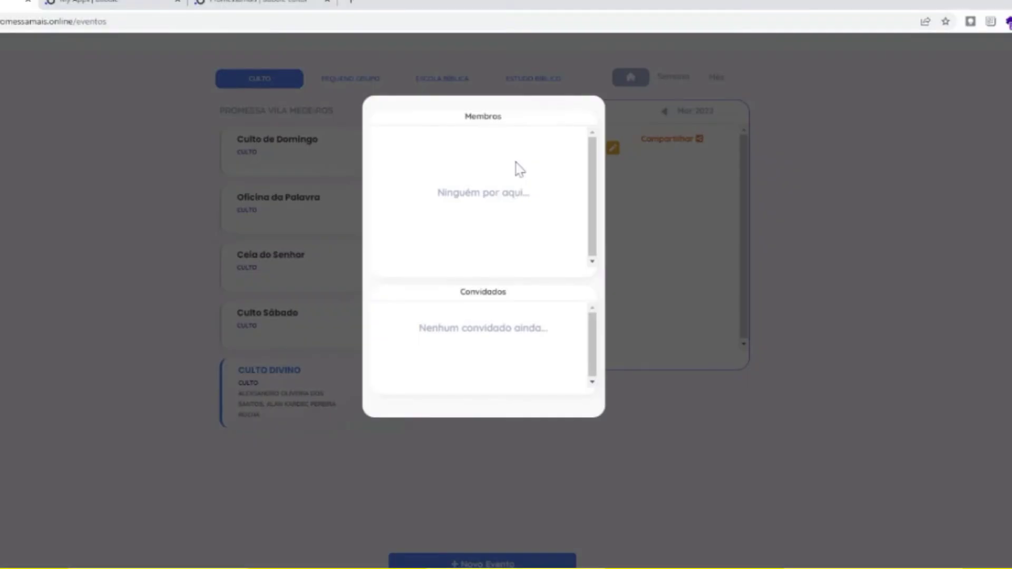
pyautogui.click(655, 188)
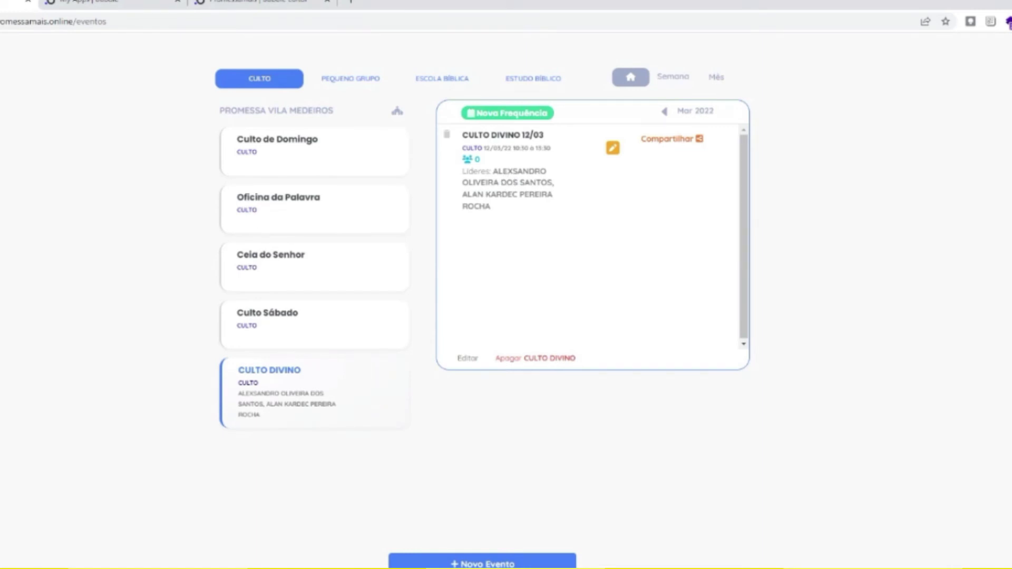
# Open CULTO DIVINO 12/03 attendance editing and mark three members present
pyautogui.click(611, 150)
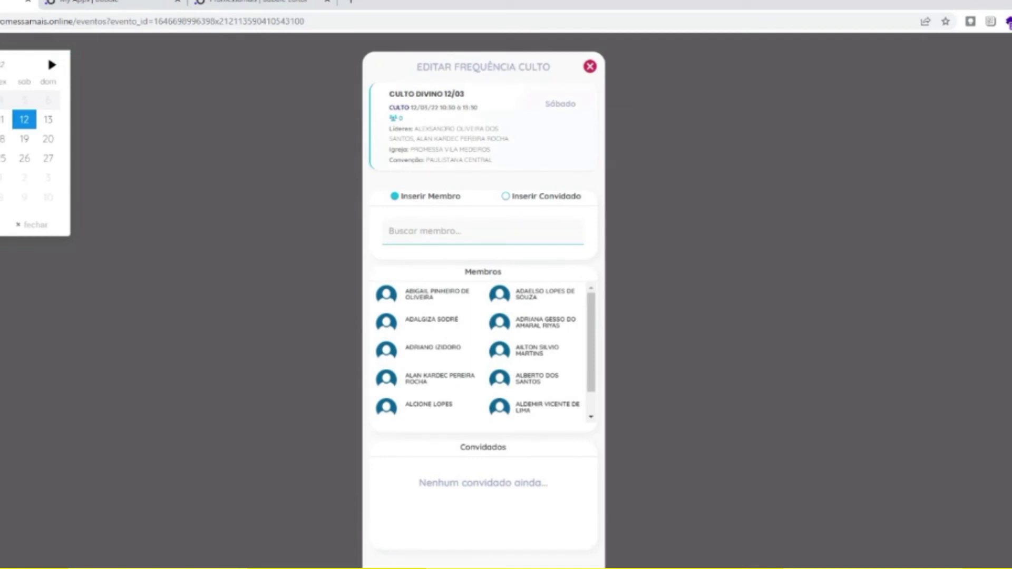
pyautogui.scroll(-5, 445, 334)
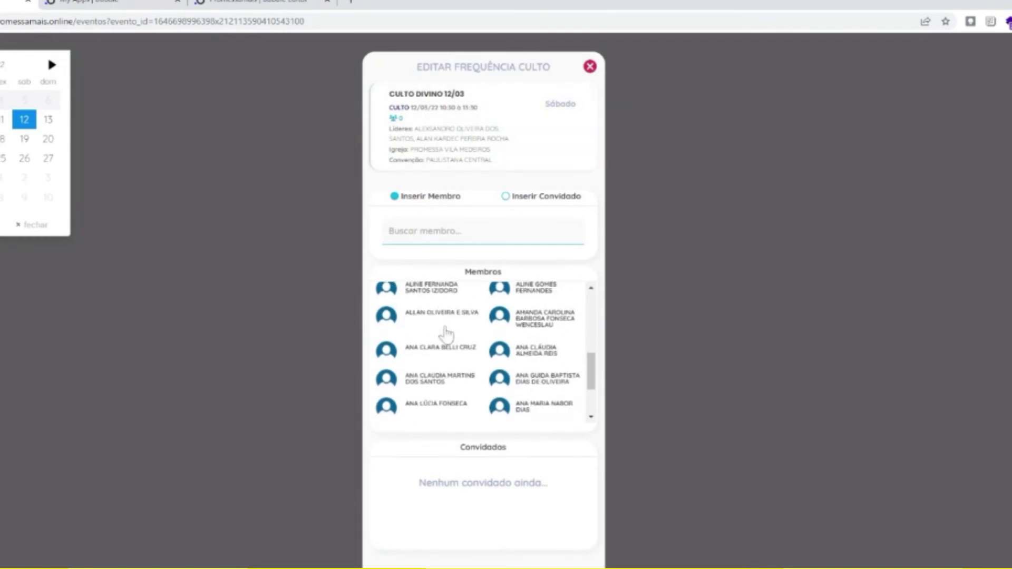
pyautogui.scroll(-3, 446, 333)
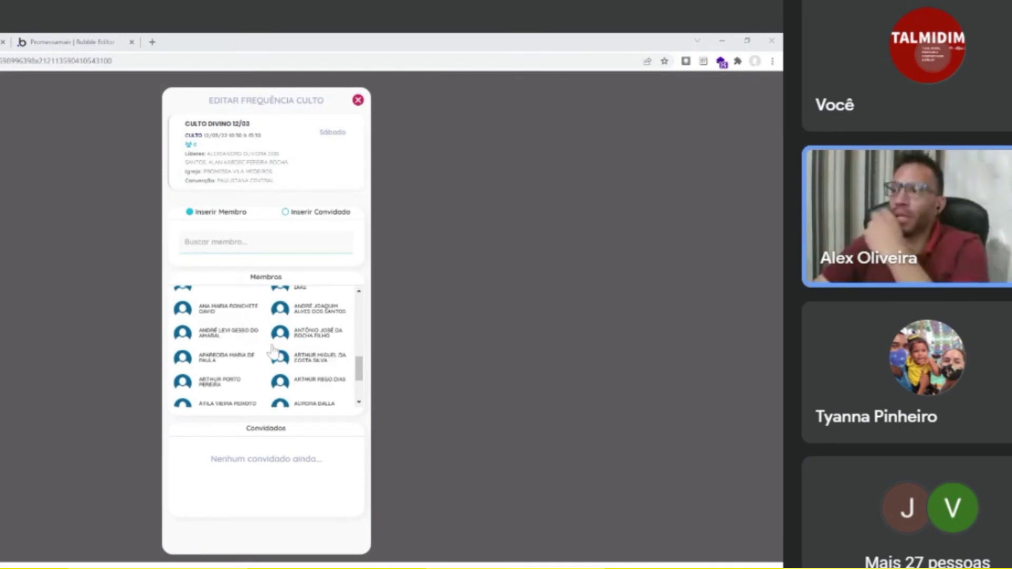
pyautogui.scroll(-2, 273, 350)
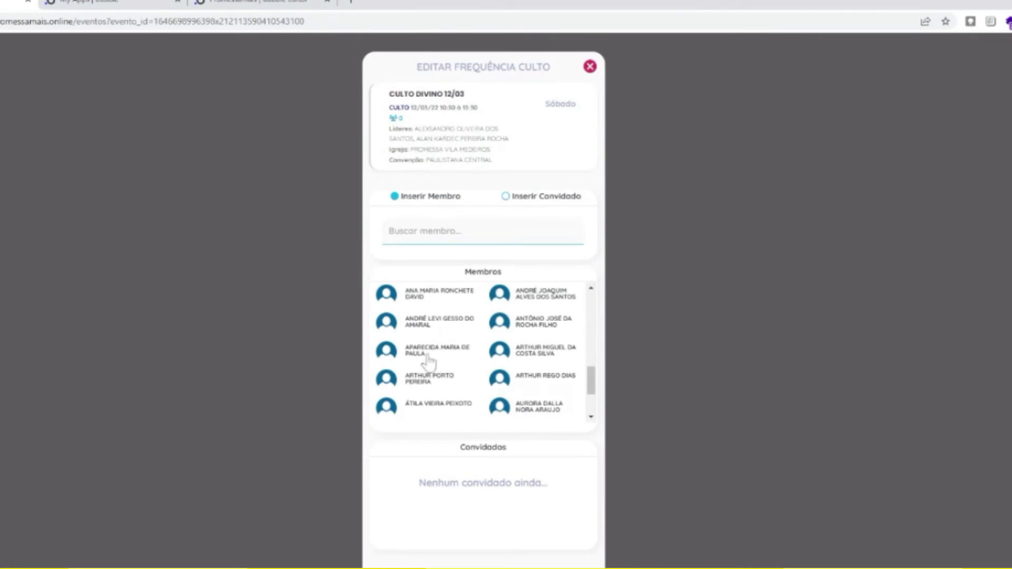
pyautogui.click(387, 326)
pyautogui.moveTo(388, 90); pyautogui.dragTo(396, 117)
pyautogui.click(399, 116)
pyautogui.click(517, 329)
pyautogui.scroll(-1, 519, 328)
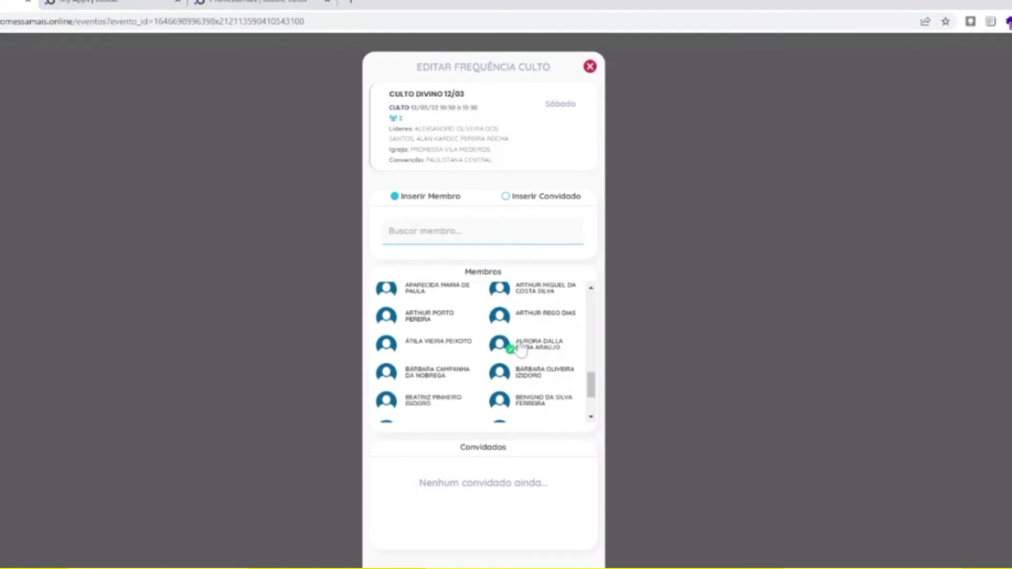
pyautogui.click(506, 350)
# Search Buscar membro for a member, mark them present, then clear the search
pyautogui.write('ZA')
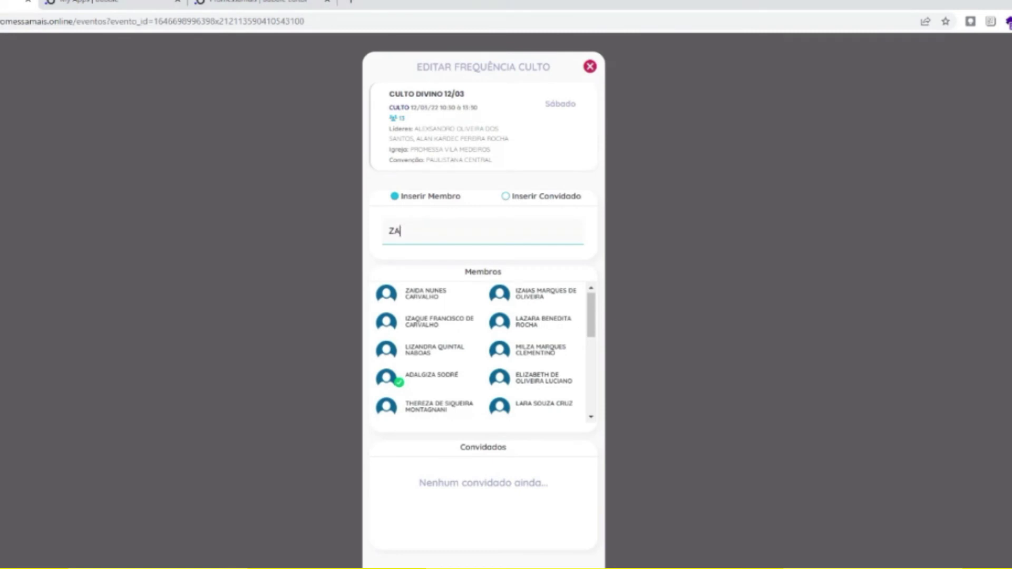
pyautogui.click(396, 300)
pyautogui.moveTo(422, 232); pyautogui.dragTo(375, 237)
pyautogui.press('BackSpace')
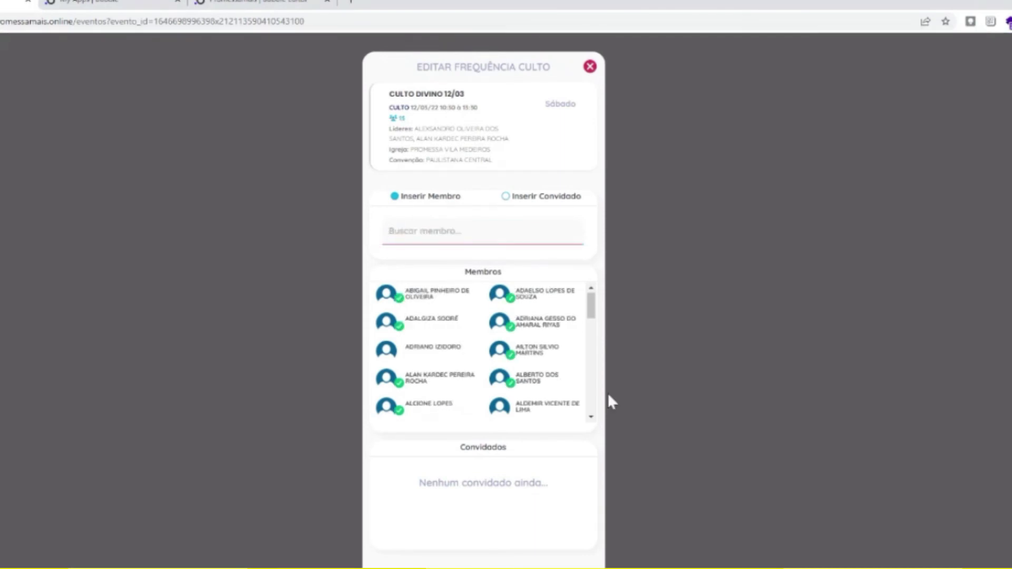
pyautogui.moveTo(592, 311); pyautogui.dragTo(592, 416)
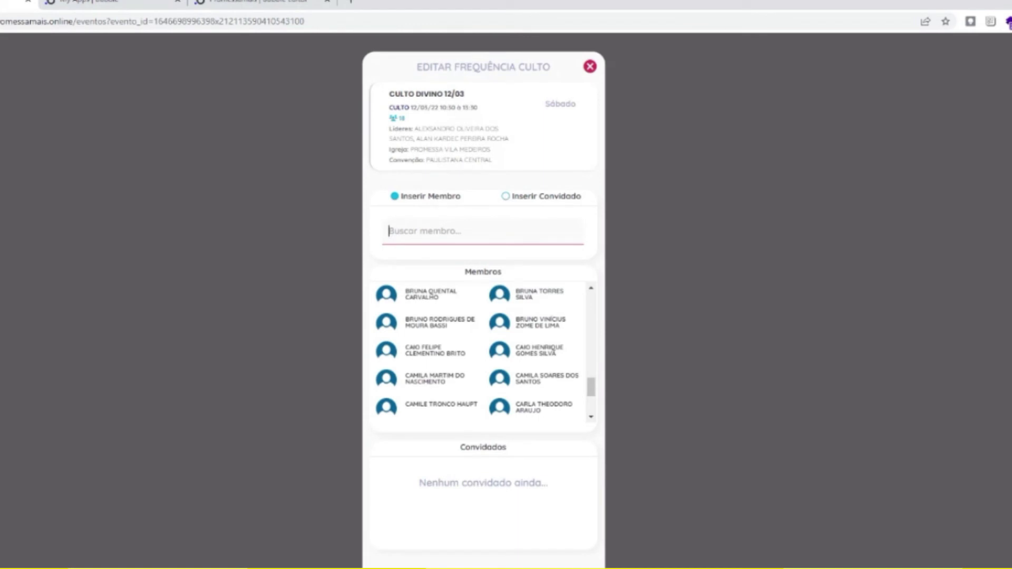
# Switch to Inserir Convidado and ready the Nome Convidado and Telefone Convidado fields
pyautogui.click(505, 196)
pyautogui.click(468, 317)
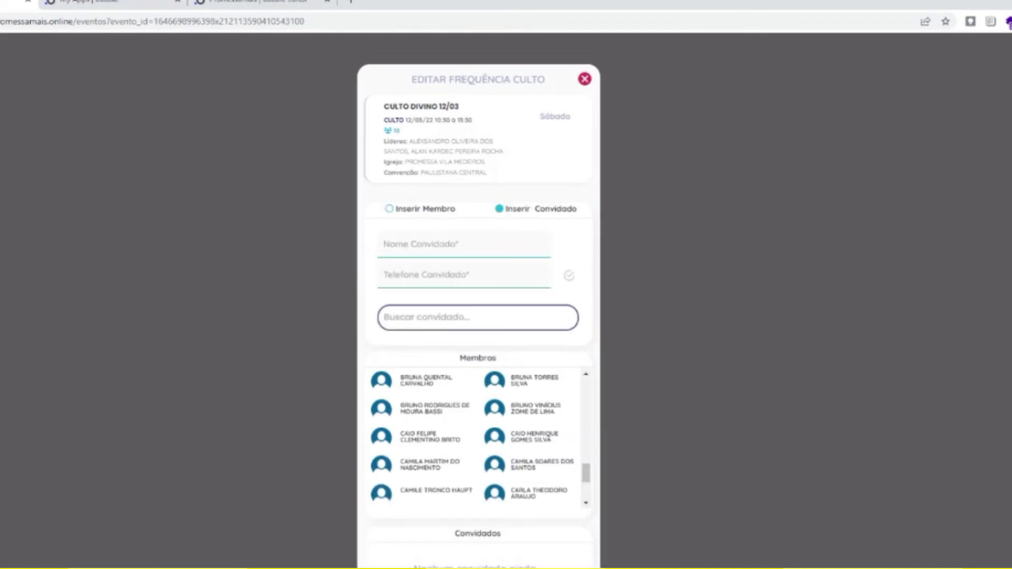
pyautogui.click(499, 209)
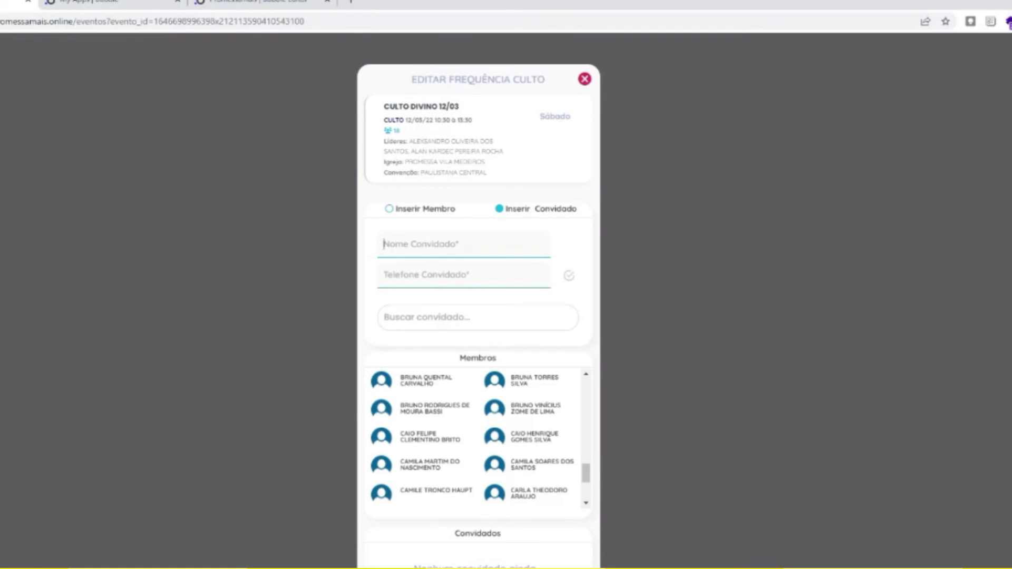
pyautogui.click(384, 275)
pyautogui.click(384, 275)
# Close the attendance editor and review the CULTO DIVINO 12/03 list of 18 attendees
pyautogui.click(584, 80)
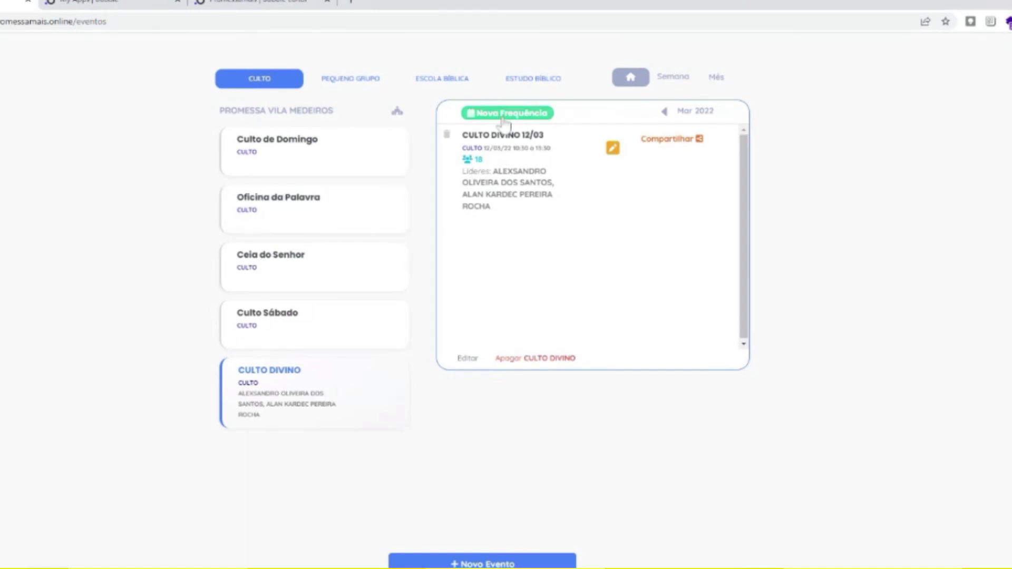
pyautogui.click(467, 160)
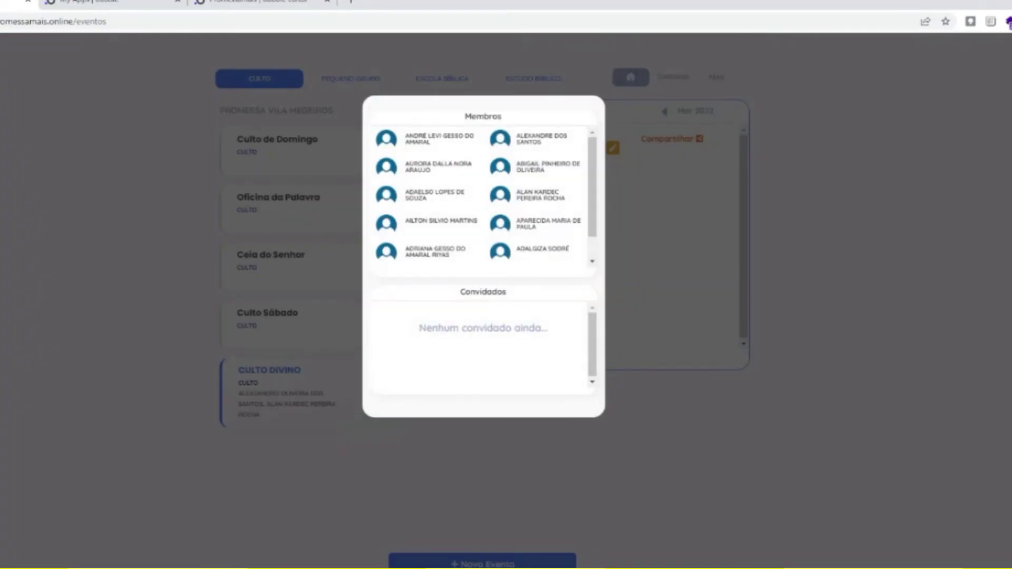
pyautogui.scroll(-3, 509, 158)
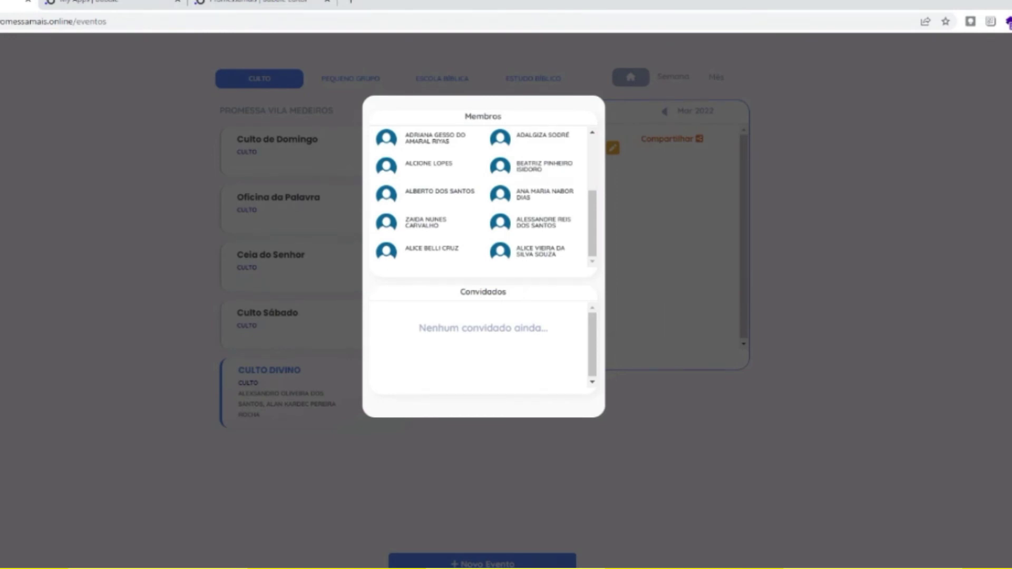
pyautogui.click(625, 208)
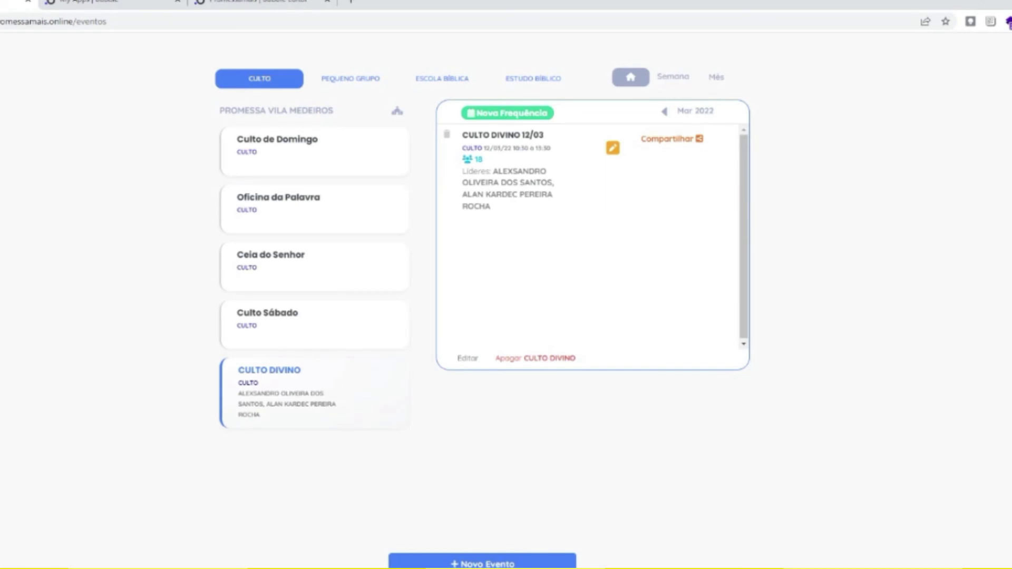
# Edit the 12/03 attendance under Inserir Membro and check three more members present
pyautogui.click(612, 148)
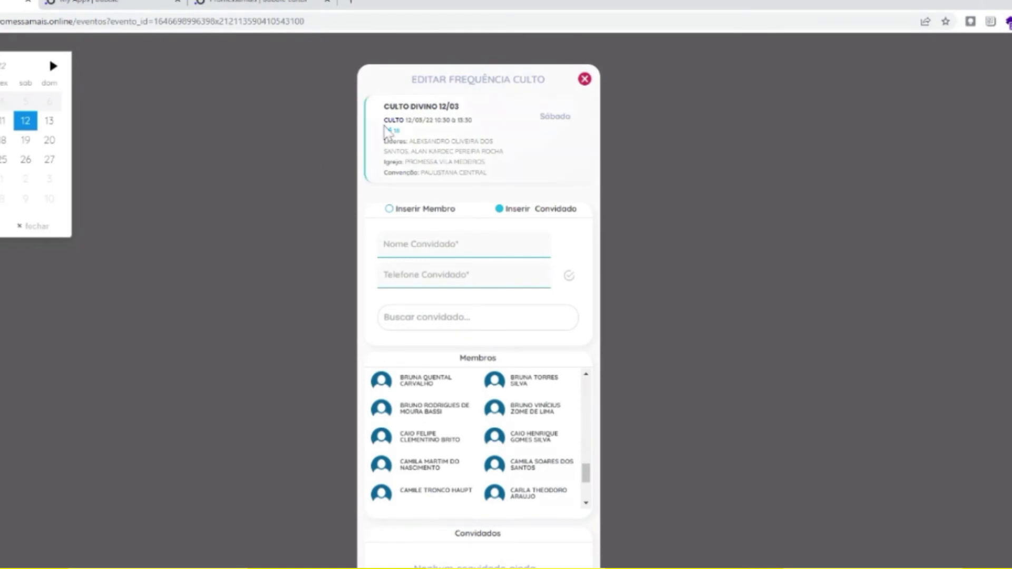
pyautogui.click(147, 86)
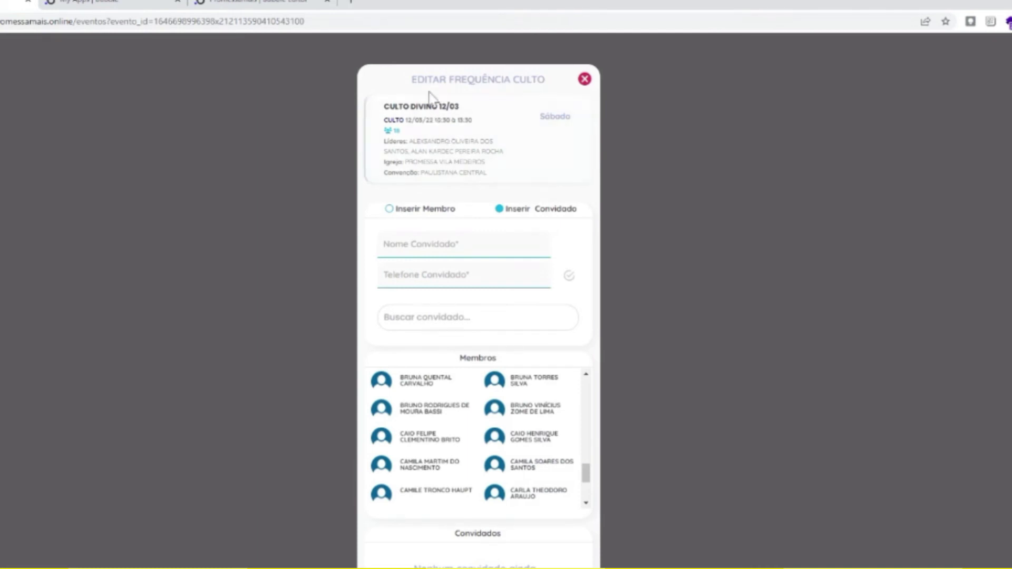
pyautogui.click(416, 211)
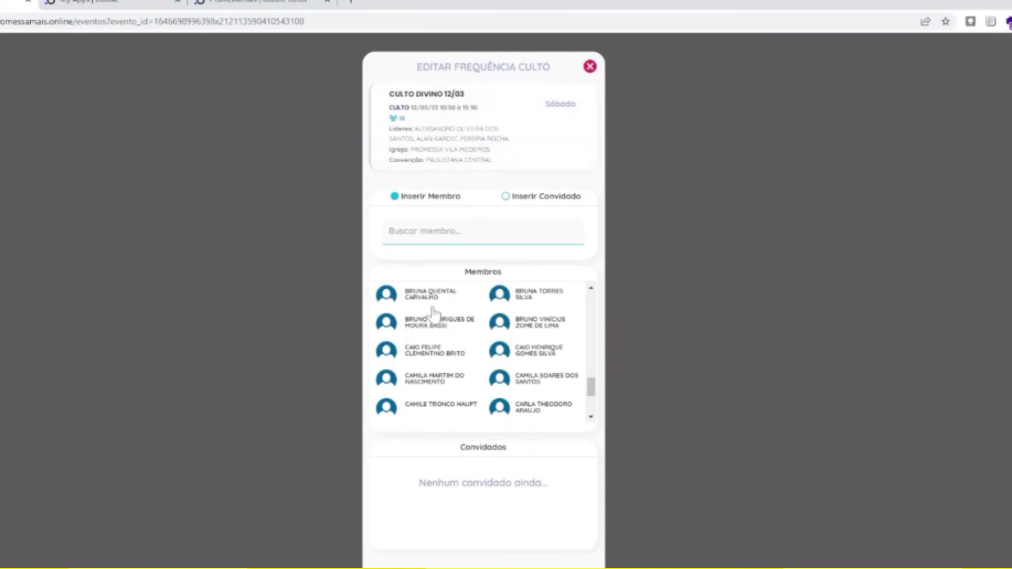
pyautogui.click(393, 303)
pyautogui.click(389, 328)
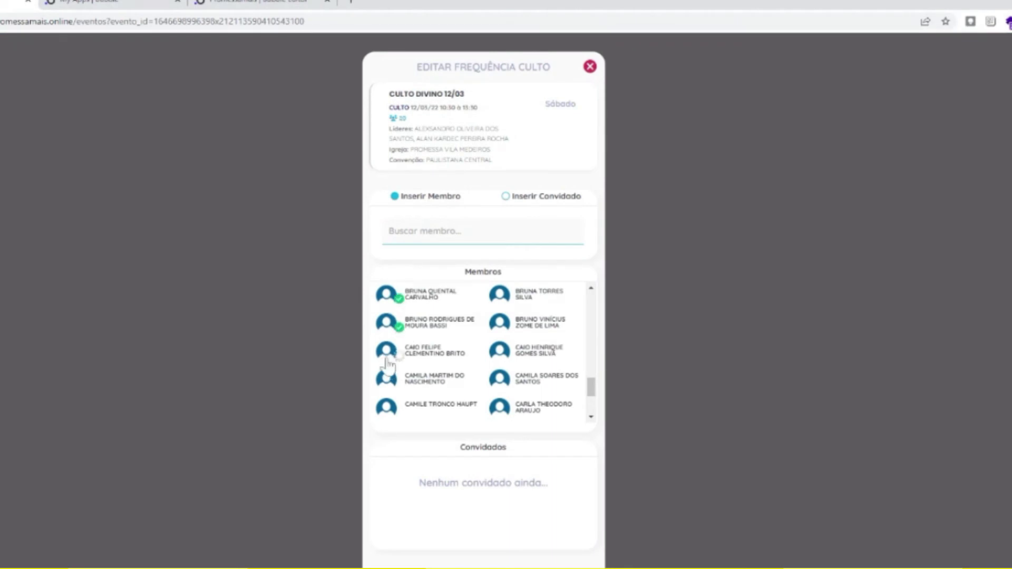
pyautogui.click(388, 359)
pyautogui.click(588, 68)
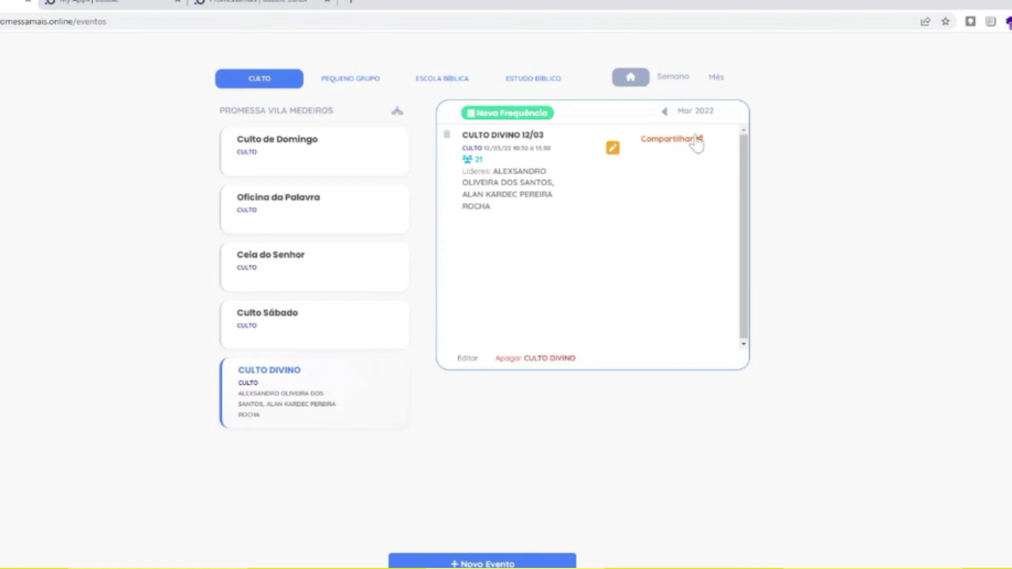
# Go back to Fev 2022 and show the Culto Sábado services
pyautogui.click(665, 113)
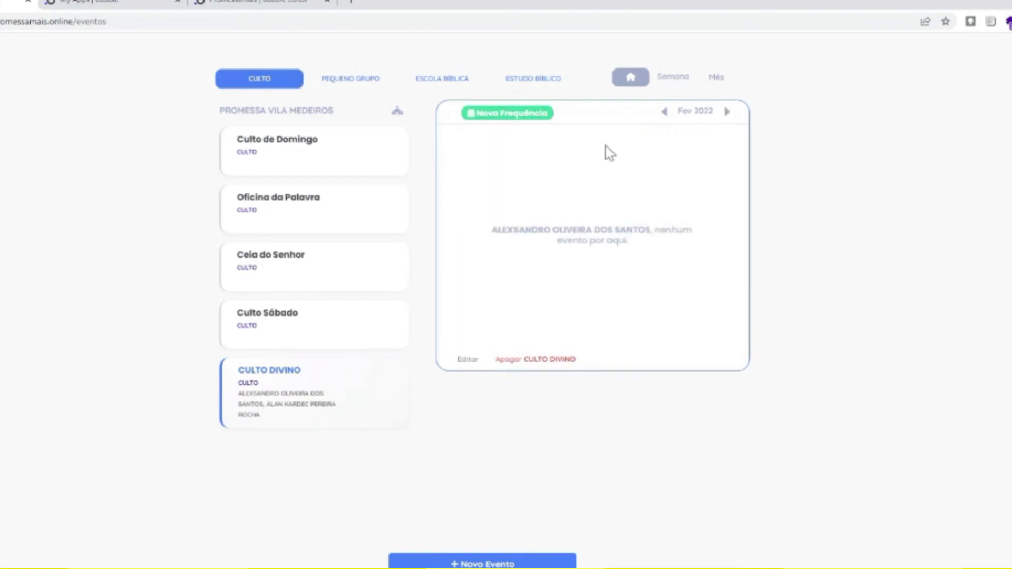
pyautogui.click(334, 330)
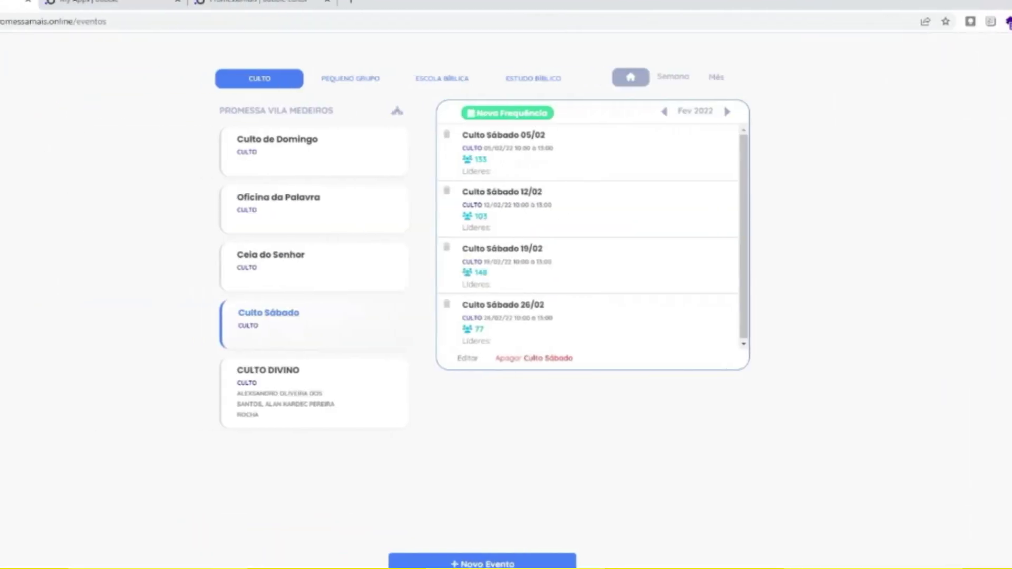
# Review the members and guests of the 19/02 Culto Sábado service, then close the list
pyautogui.click(480, 274)
pyautogui.scroll(-3, 479, 179)
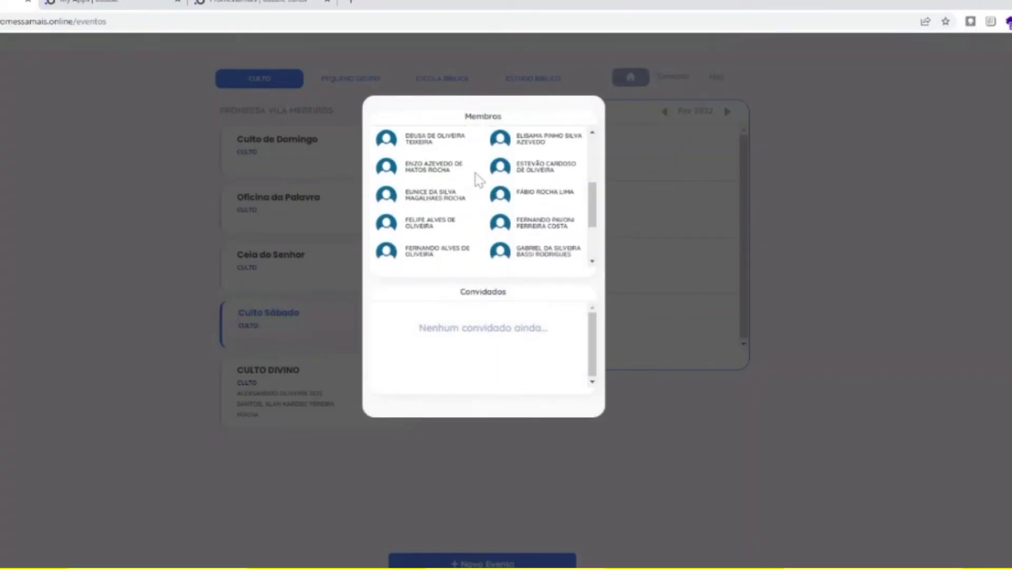
pyautogui.scroll(-10, 479, 179)
pyautogui.scroll(-10, 477, 190)
pyautogui.scroll(-10, 473, 199)
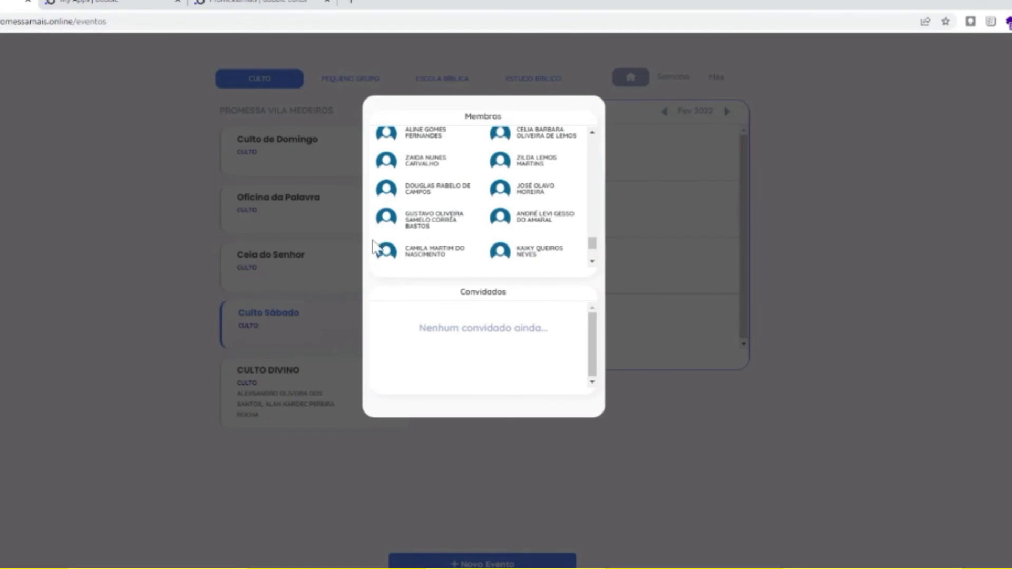
pyautogui.scroll(15, 466, 179)
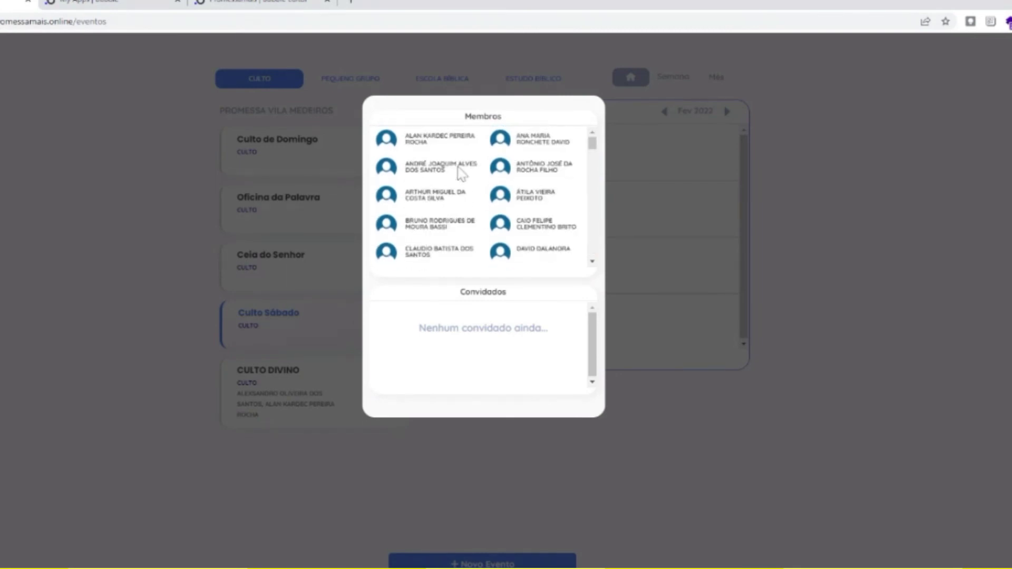
pyautogui.click(667, 194)
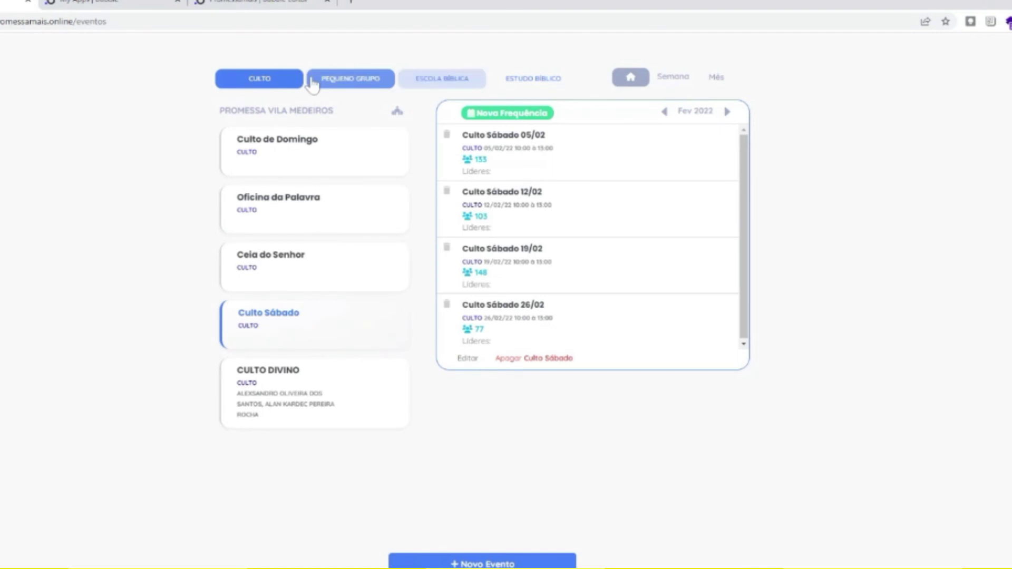
# Start a new Escola Bíblica event named CLASSE ÚNICA
pyautogui.click(418, 86)
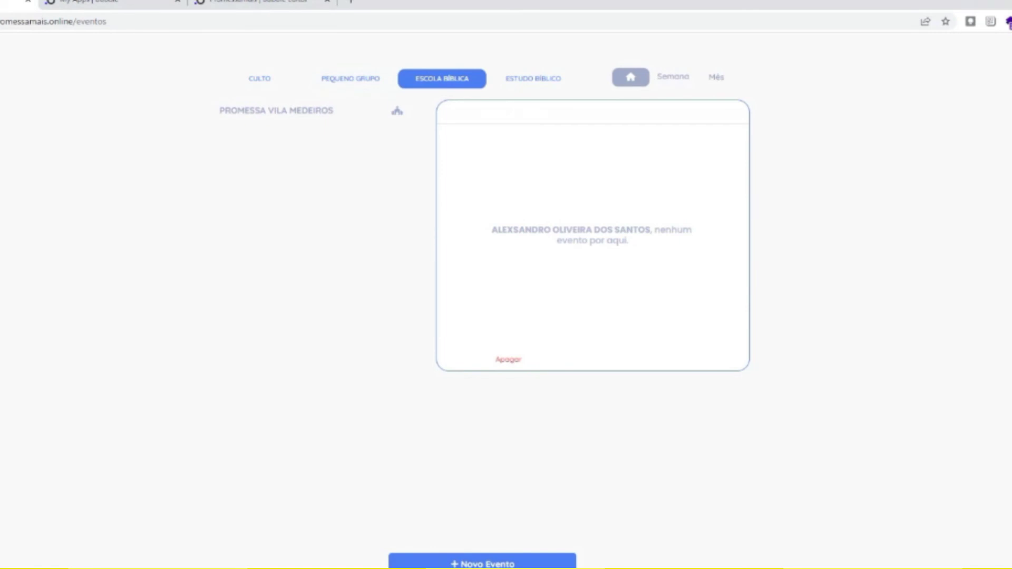
pyautogui.click(483, 562)
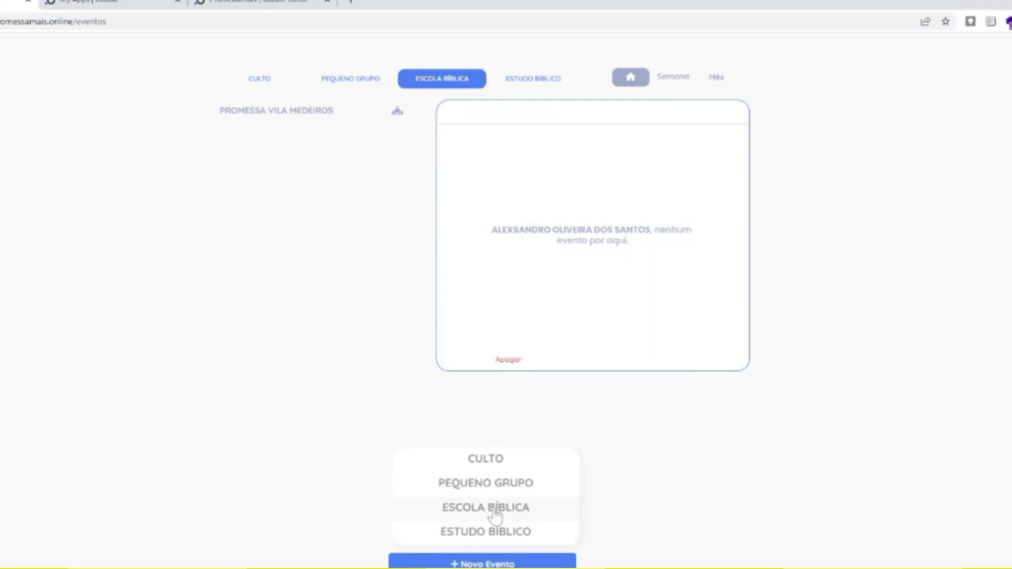
pyautogui.click(494, 511)
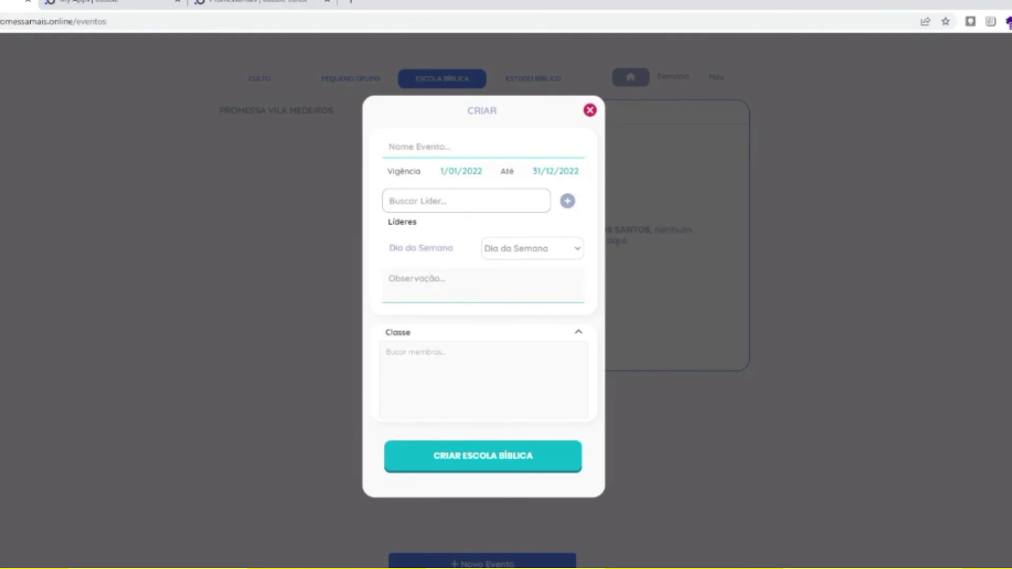
pyautogui.write('CLASSE ÚNICO')
pyautogui.press('BackSpace')
pyautogui.write('A')
# Set Dia da Semana to Sábado and add a searched member as class leader
pyautogui.click(466, 201)
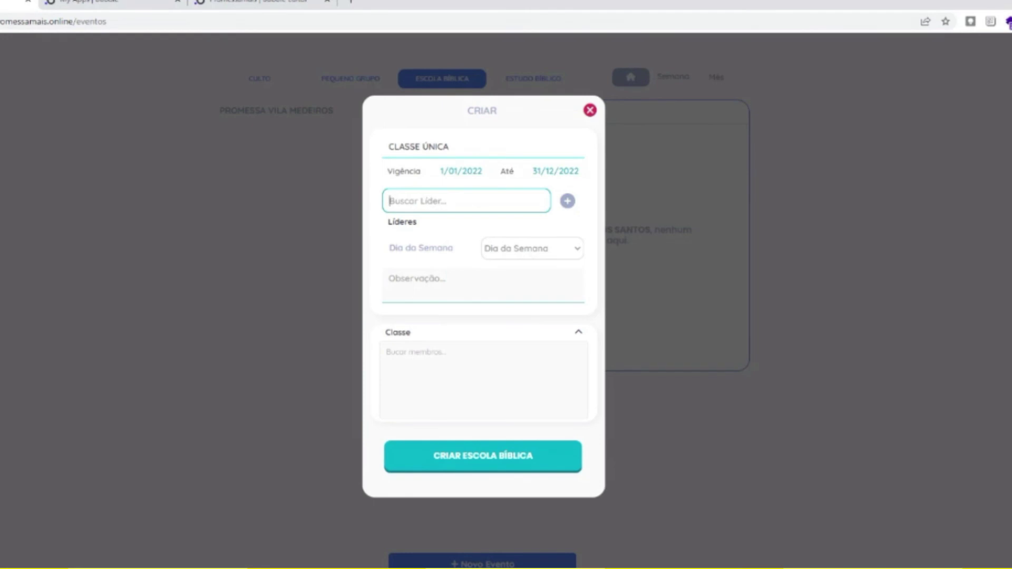
pyautogui.click(515, 257)
pyautogui.click(546, 250)
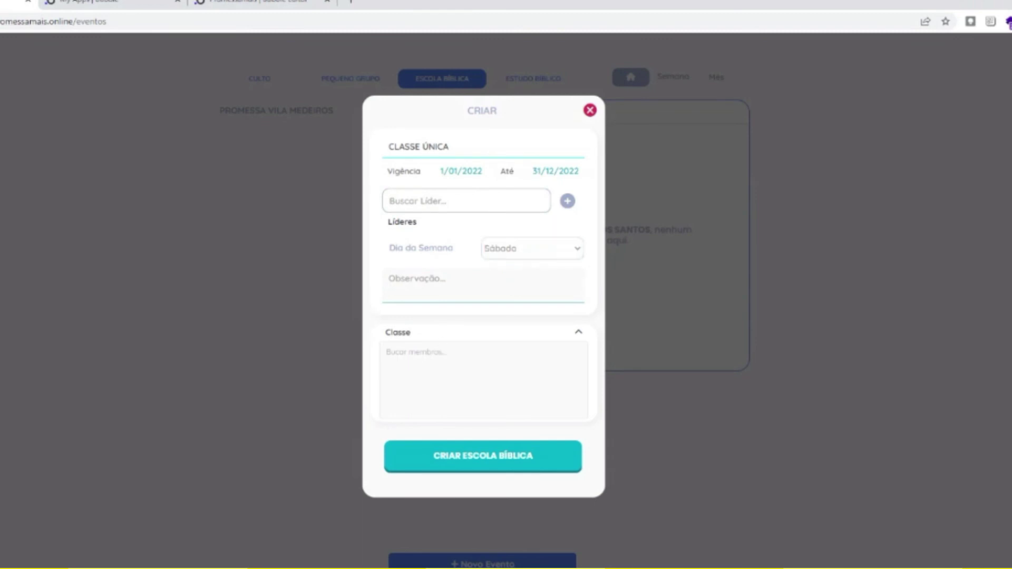
pyautogui.click(416, 352)
pyautogui.click(463, 201)
pyautogui.write('ALEX')
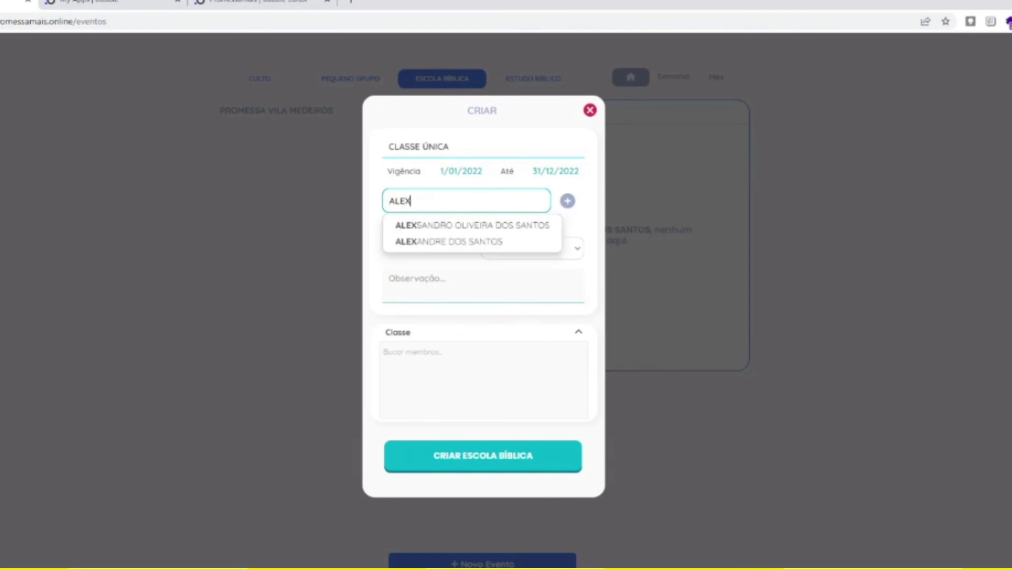
pyautogui.click(482, 228)
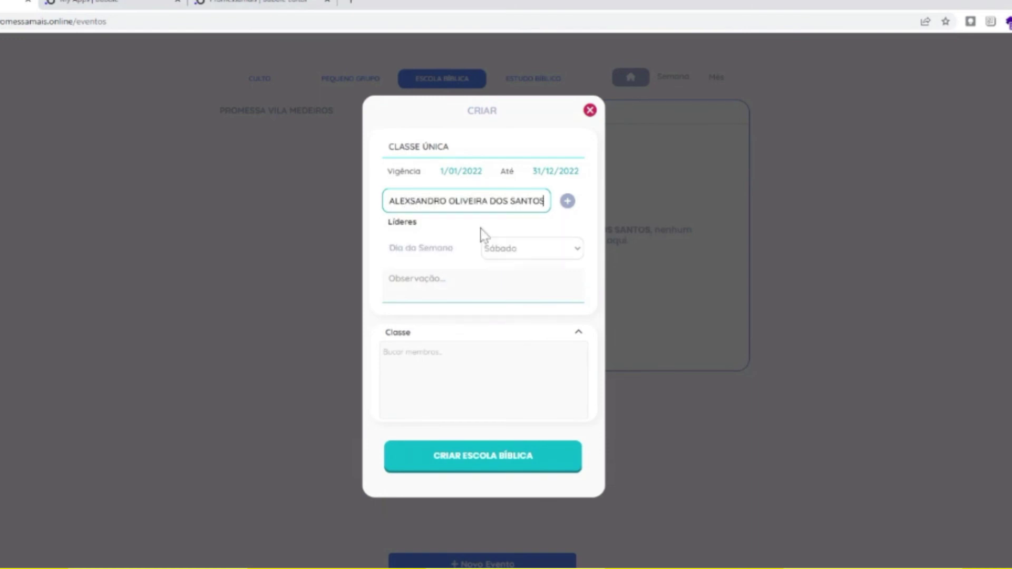
pyautogui.click(568, 203)
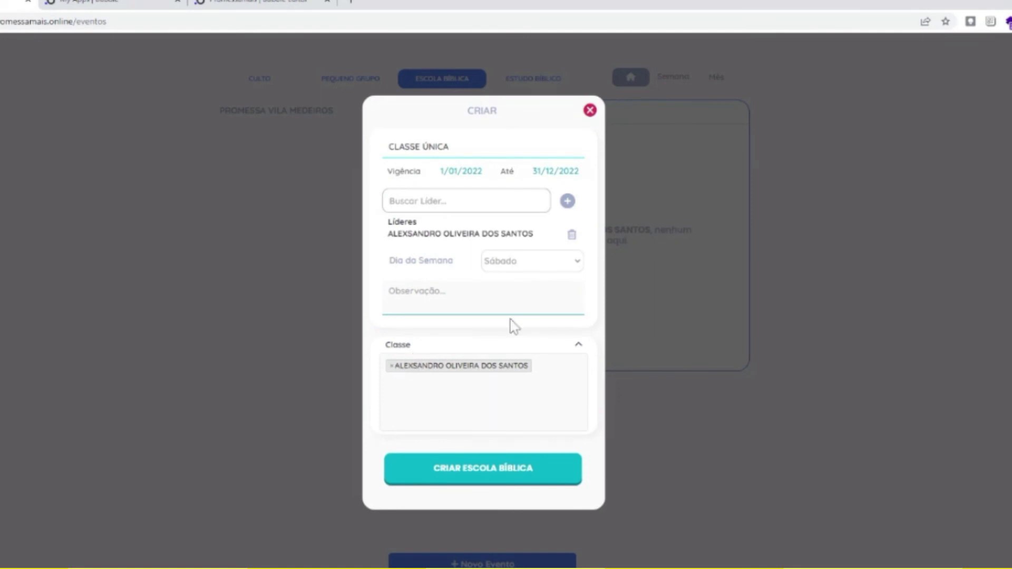
# Enrol three more members in the Classe box and create the CLASSE ÚNICA Bible school
pyautogui.click(484, 400)
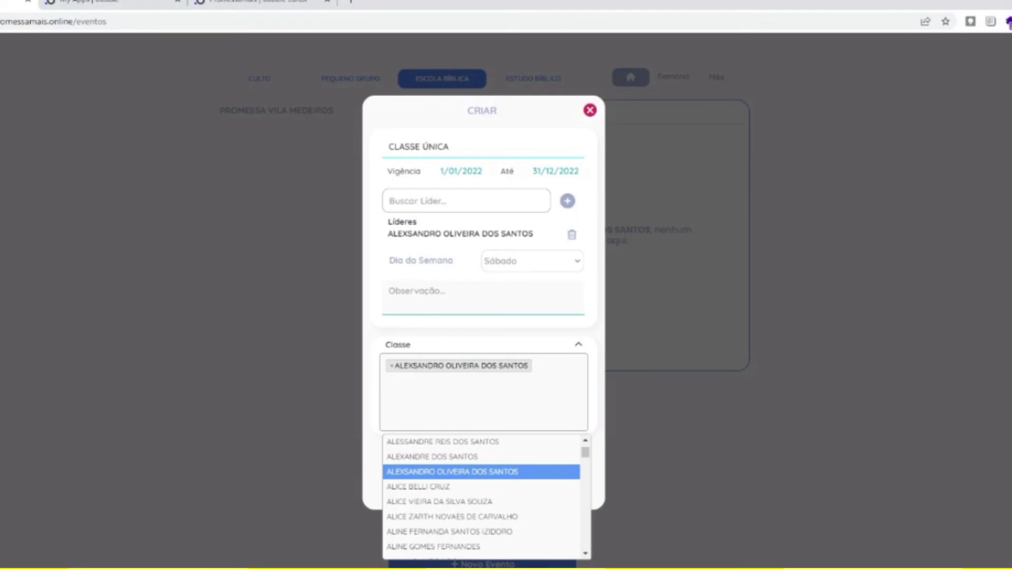
pyautogui.press('Escape')
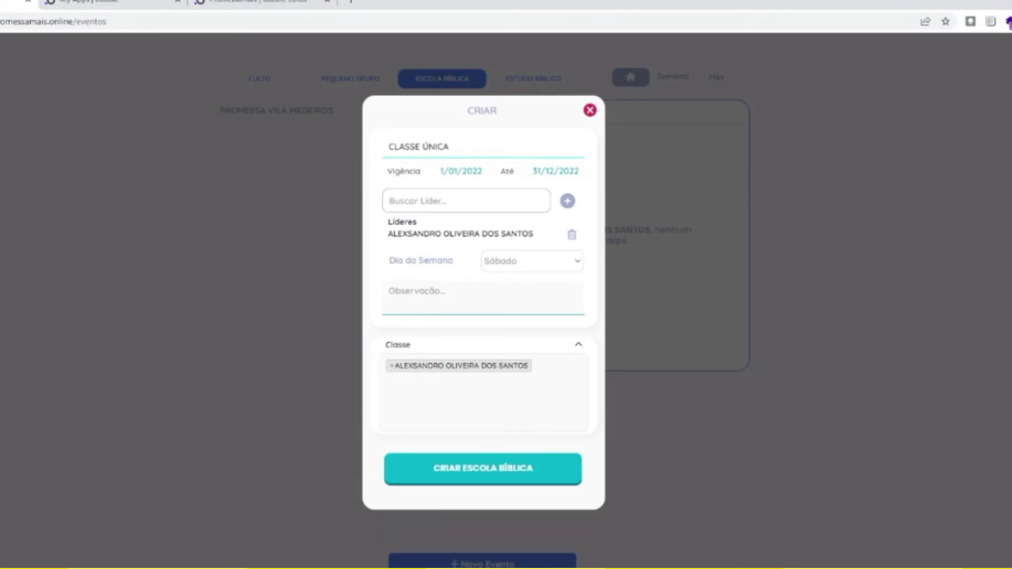
pyautogui.press('Down')
pyautogui.write('M')
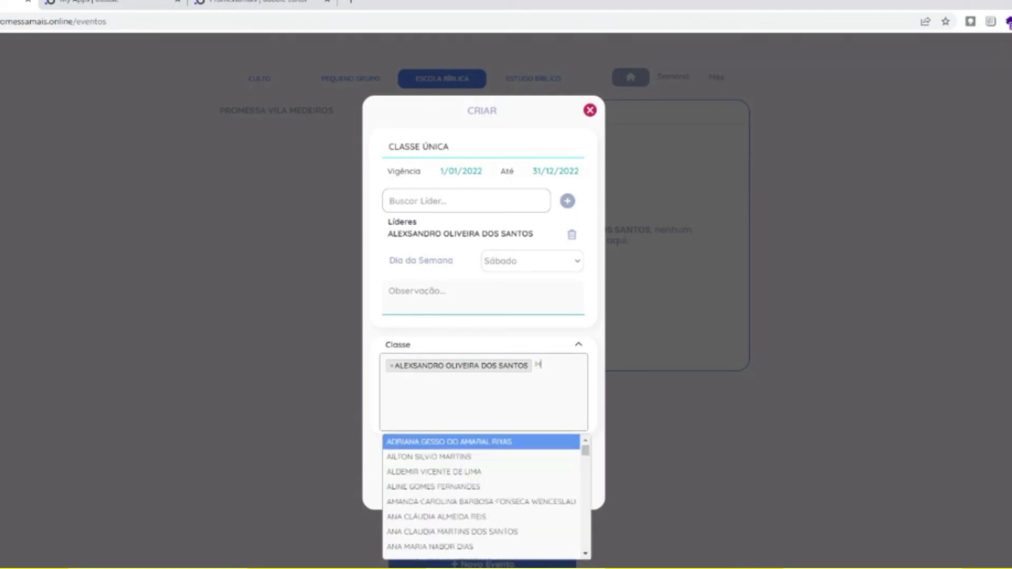
pyautogui.write('ARI')
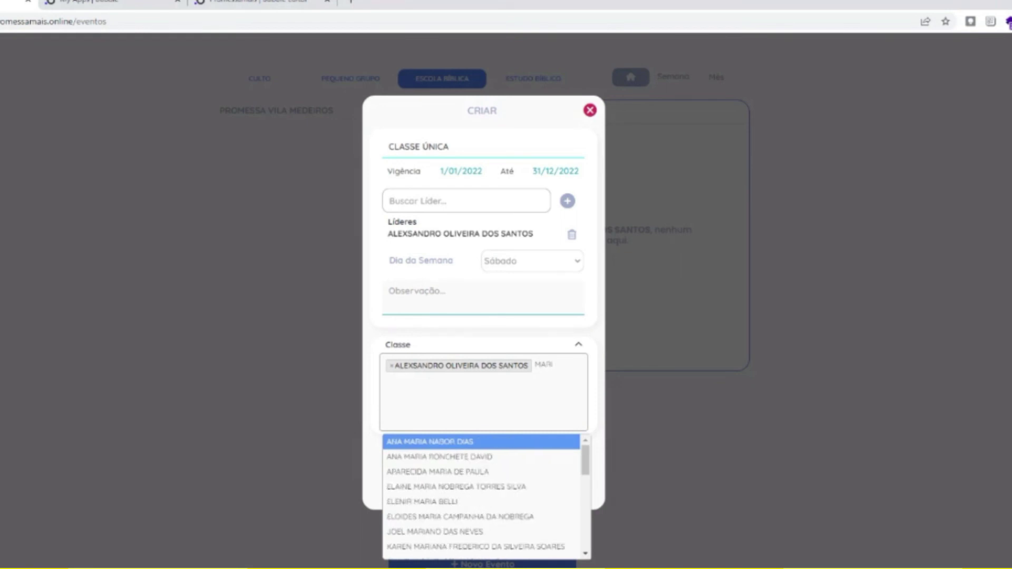
pyautogui.click(449, 443)
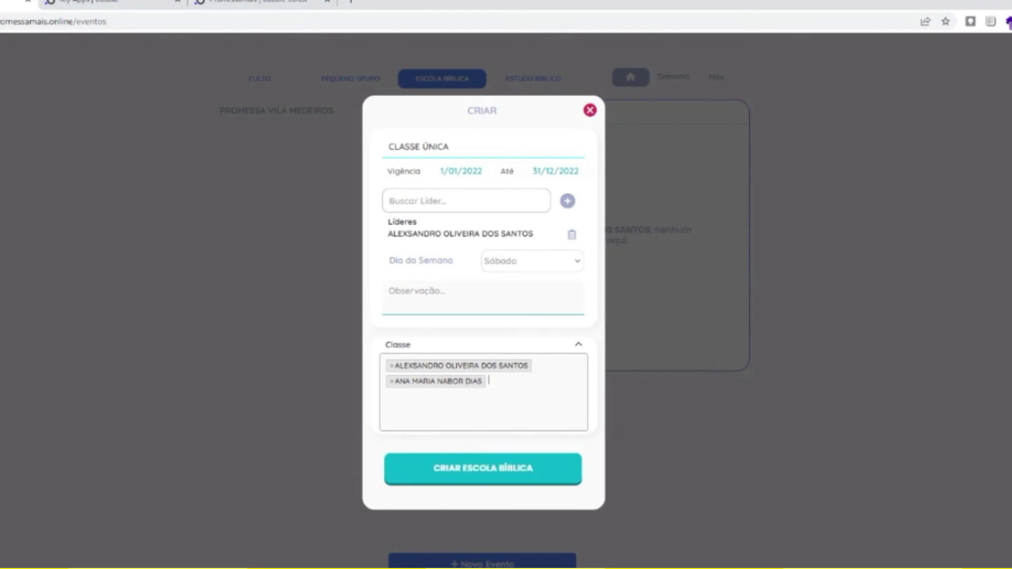
pyautogui.press('Down')
pyautogui.write('ZA')
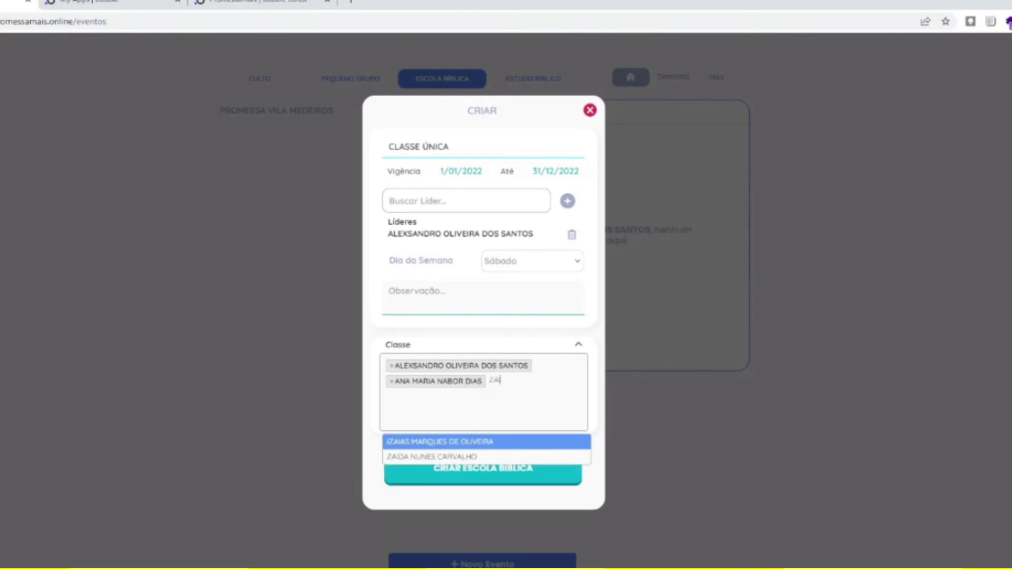
pyautogui.click(465, 444)
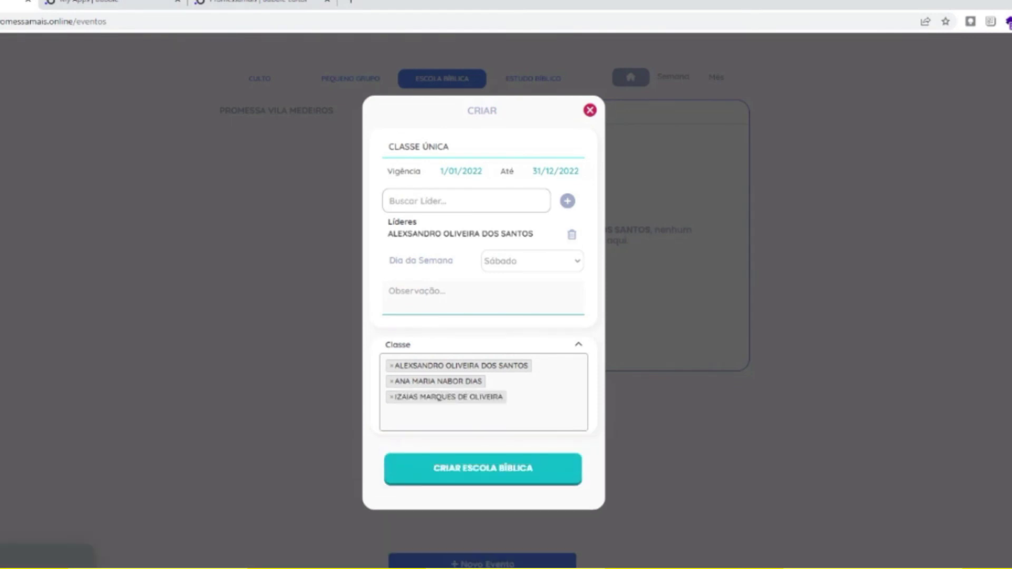
pyautogui.write('ZAID')
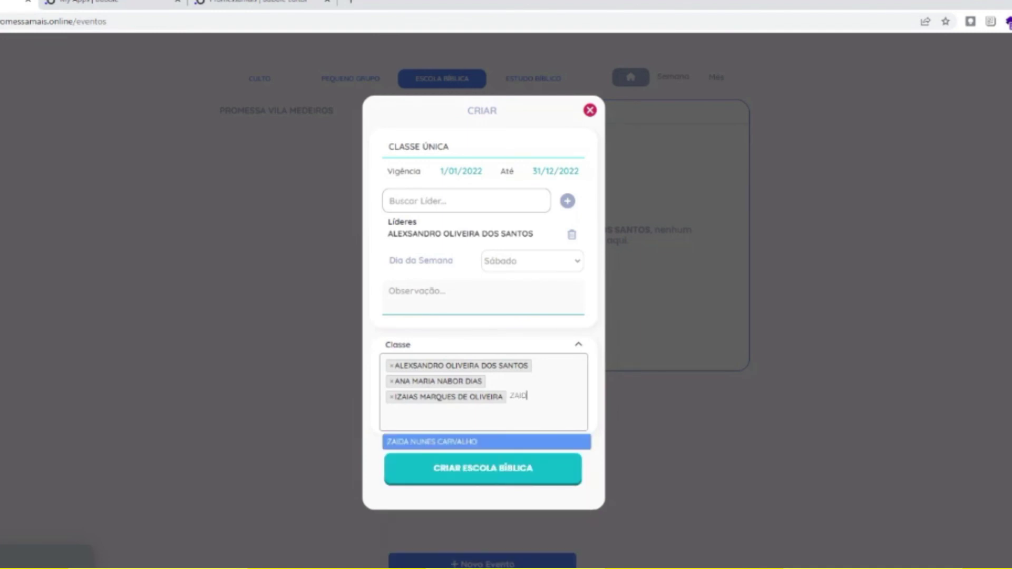
pyautogui.click(463, 444)
pyautogui.click(489, 478)
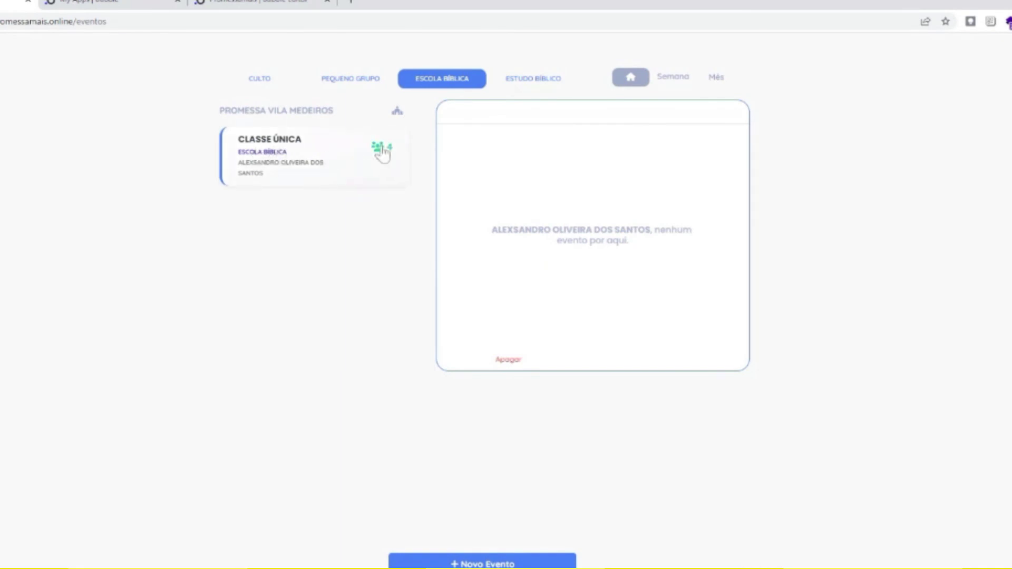
pyautogui.click(342, 161)
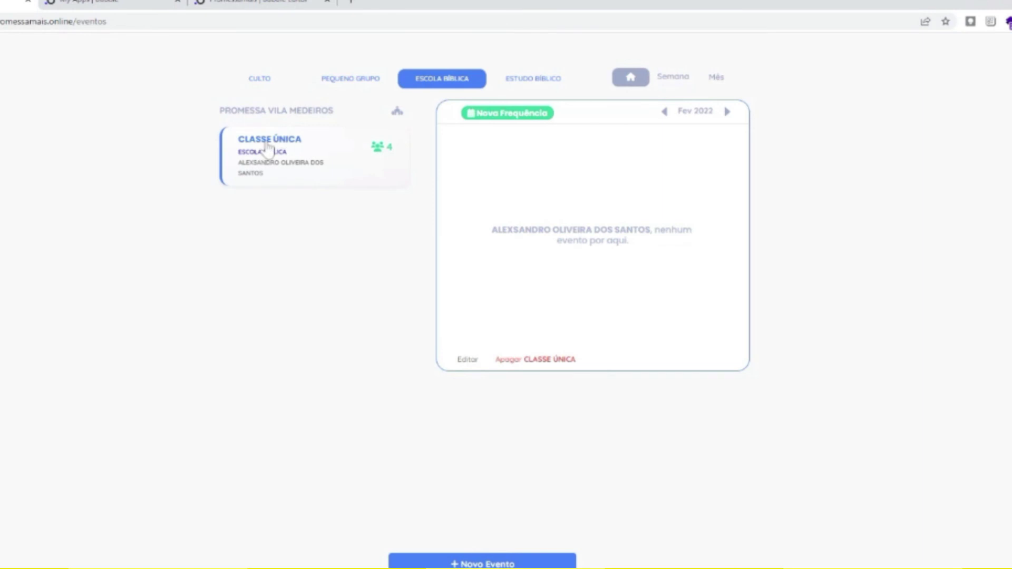
# Edit CLASSE ÚNICA, enrol one more searched member, and save with Atualizar Escola Bíblica
pyautogui.click(464, 362)
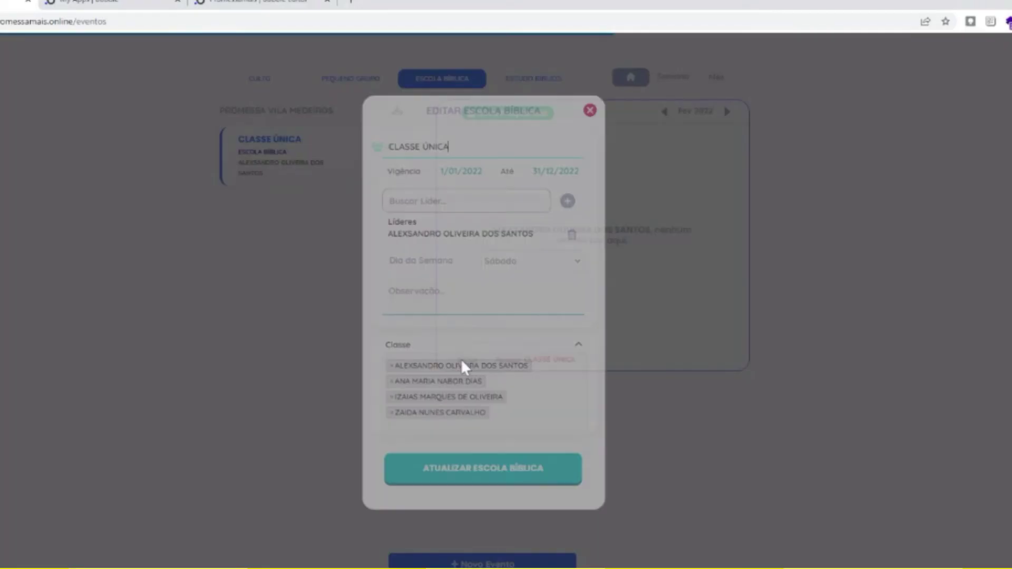
pyautogui.click(492, 412)
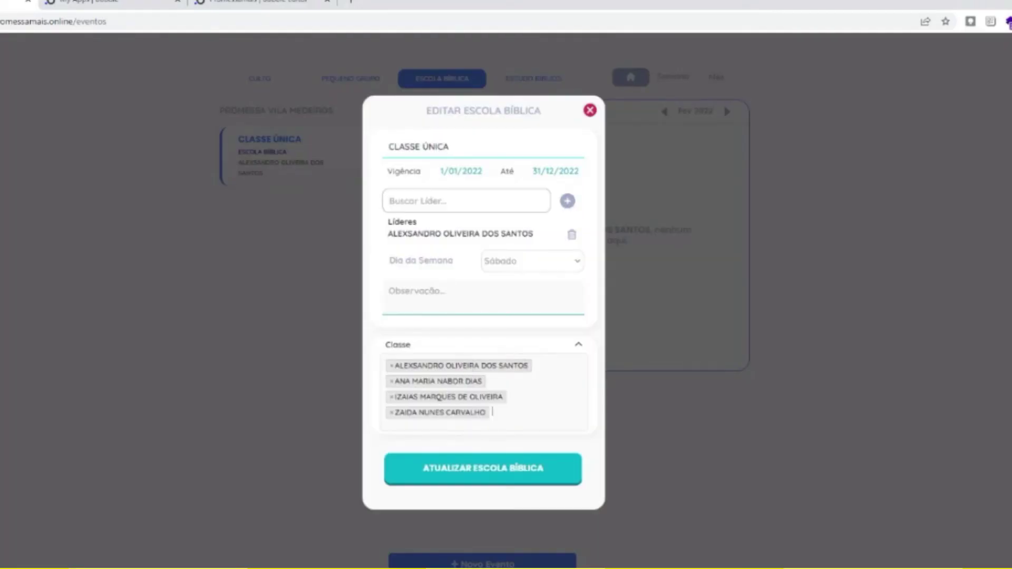
pyautogui.click(492, 412)
pyautogui.write('ALIC')
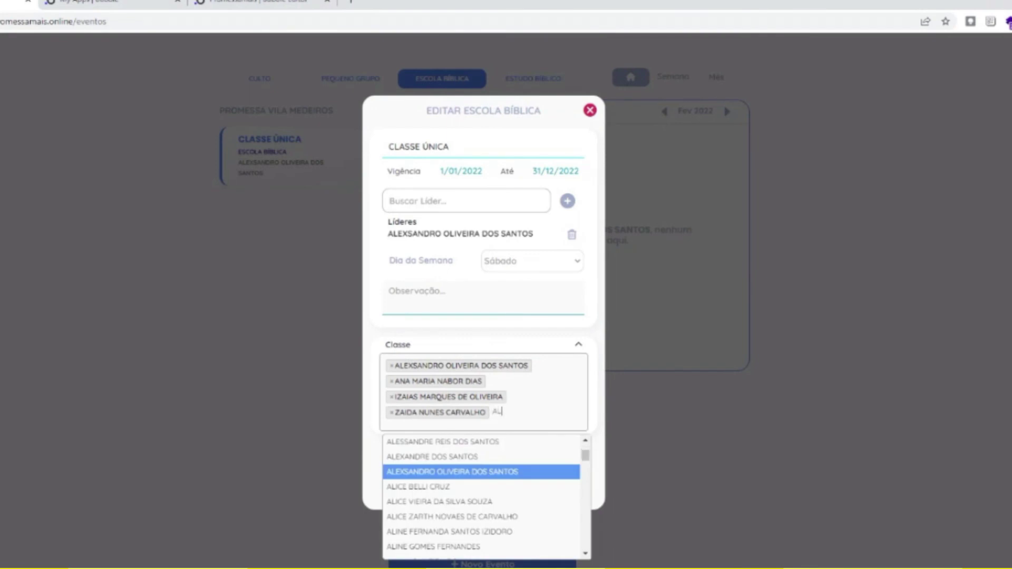
pyautogui.click(440, 445)
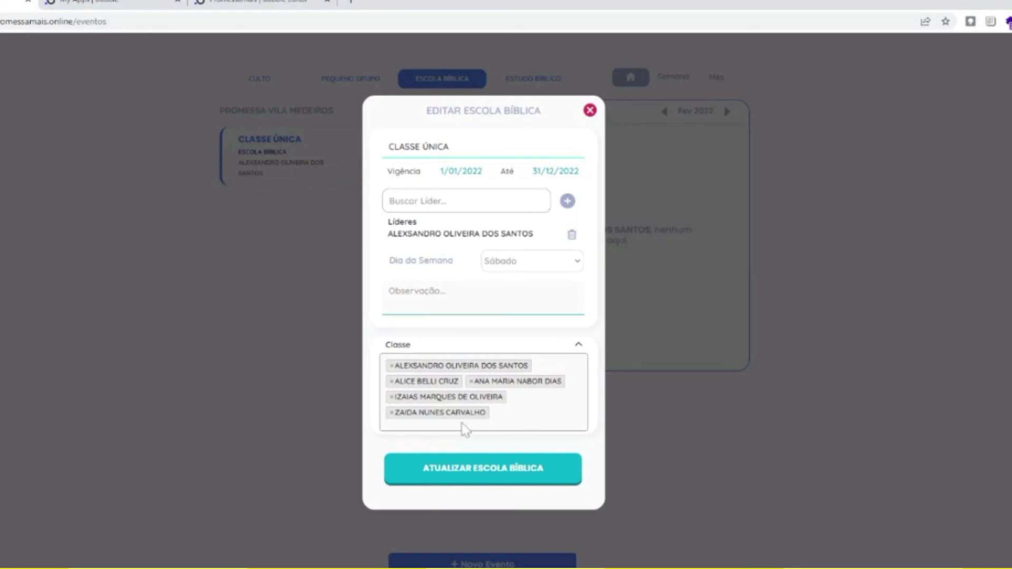
pyautogui.click(480, 475)
pyautogui.click(590, 110)
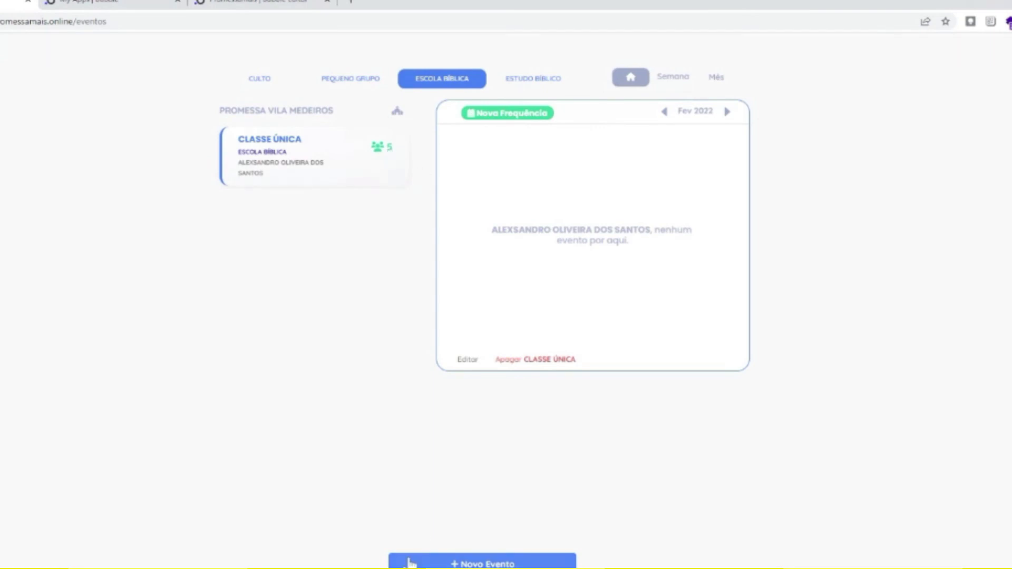
pyautogui.click(481, 563)
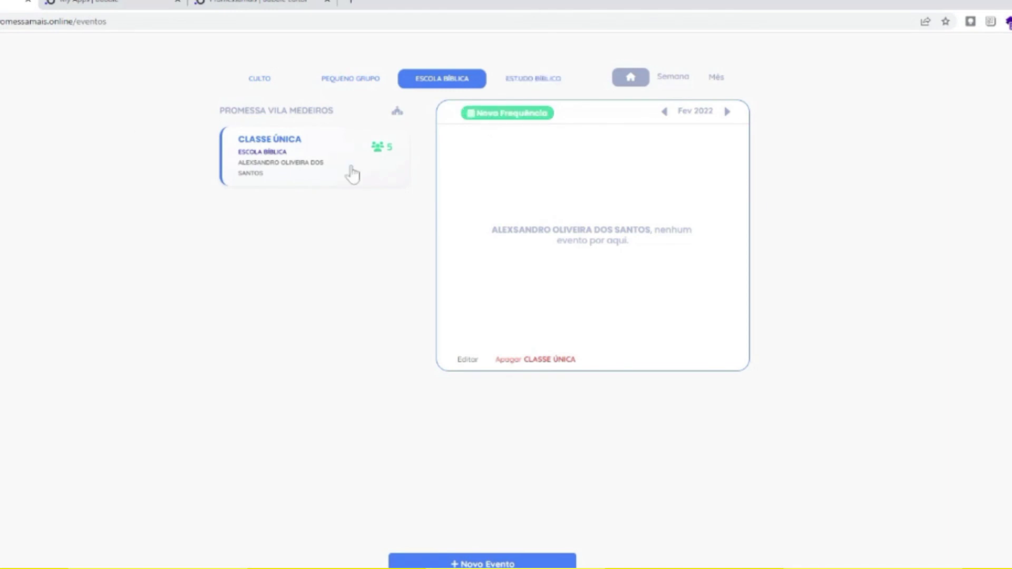
# Create a Classe Única attendance session dated 12/03/2022 starting at 9:00, then view March 2022
pyautogui.click(509, 115)
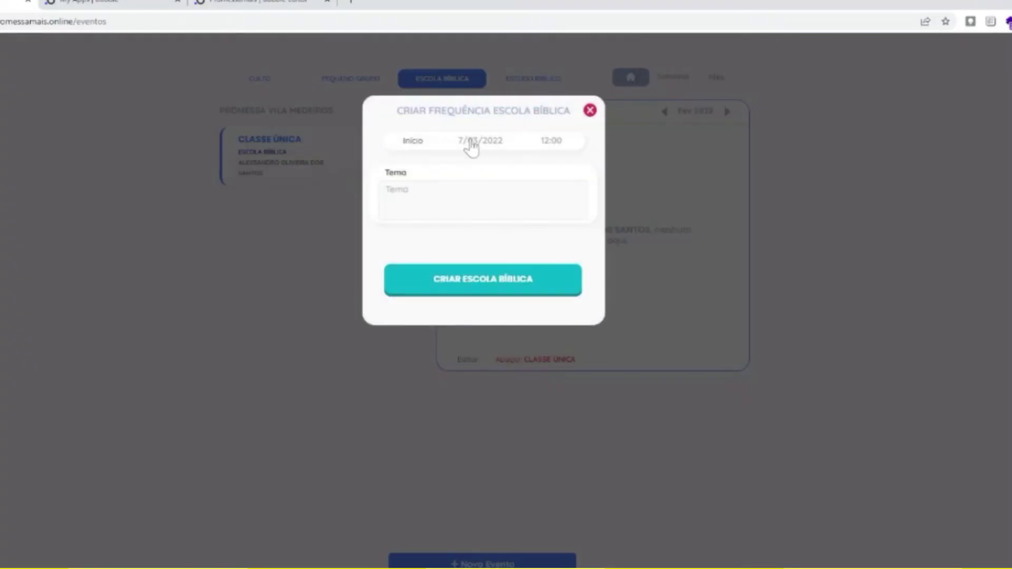
pyautogui.click(472, 148)
pyautogui.click(585, 218)
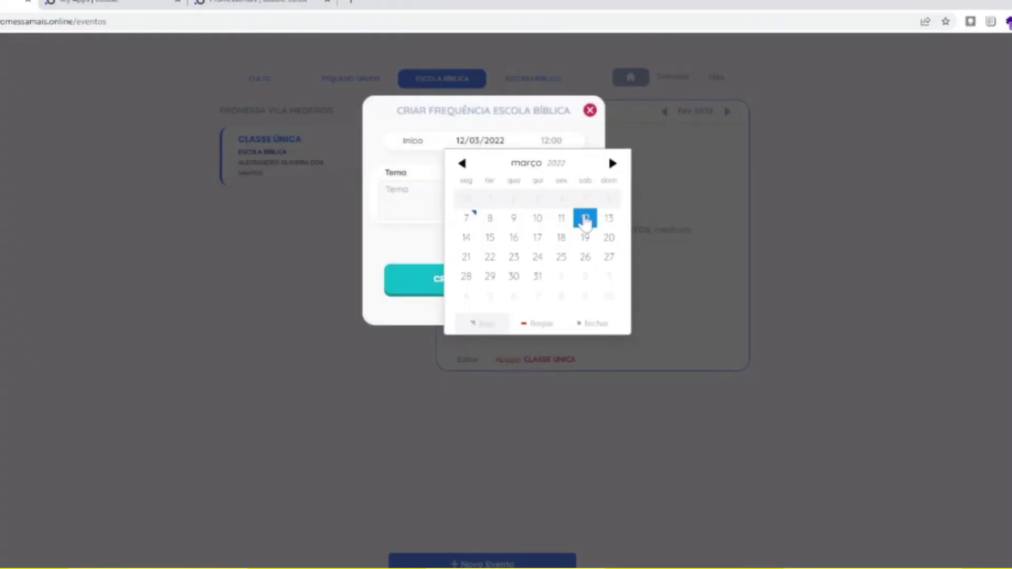
pyautogui.click(548, 151)
pyautogui.scroll(1, 488, 198)
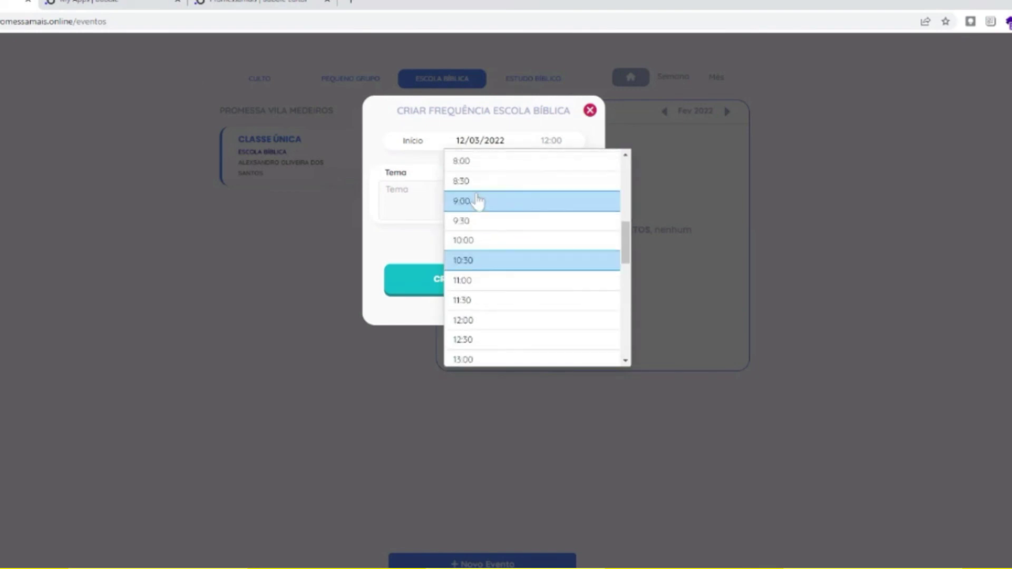
pyautogui.click(476, 203)
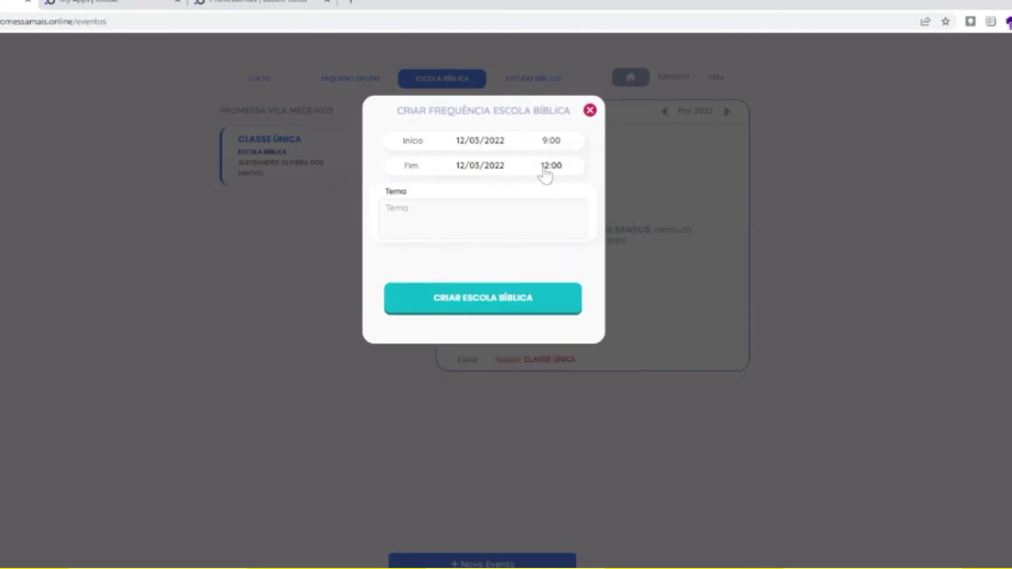
pyautogui.click(472, 300)
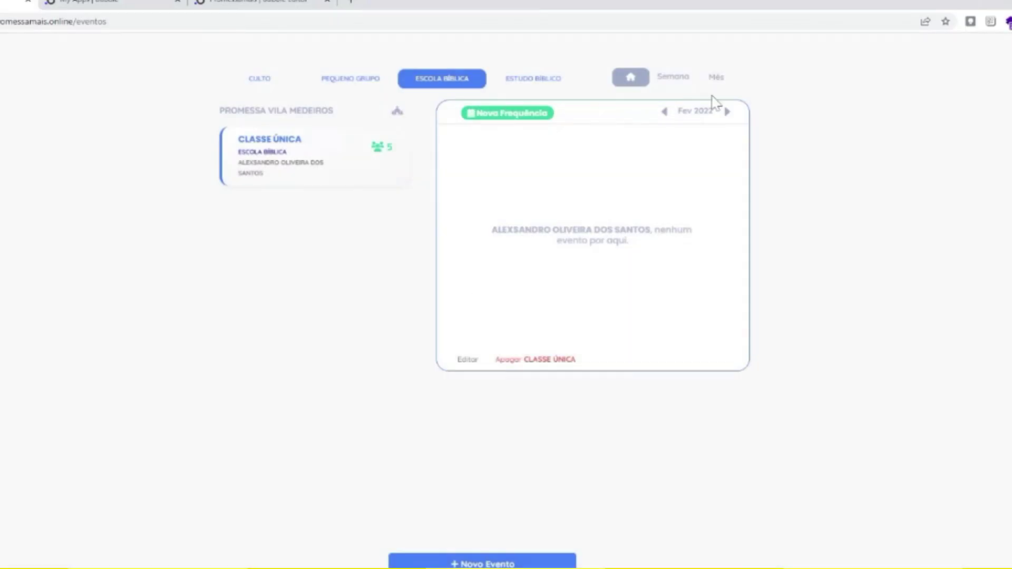
pyautogui.click(727, 111)
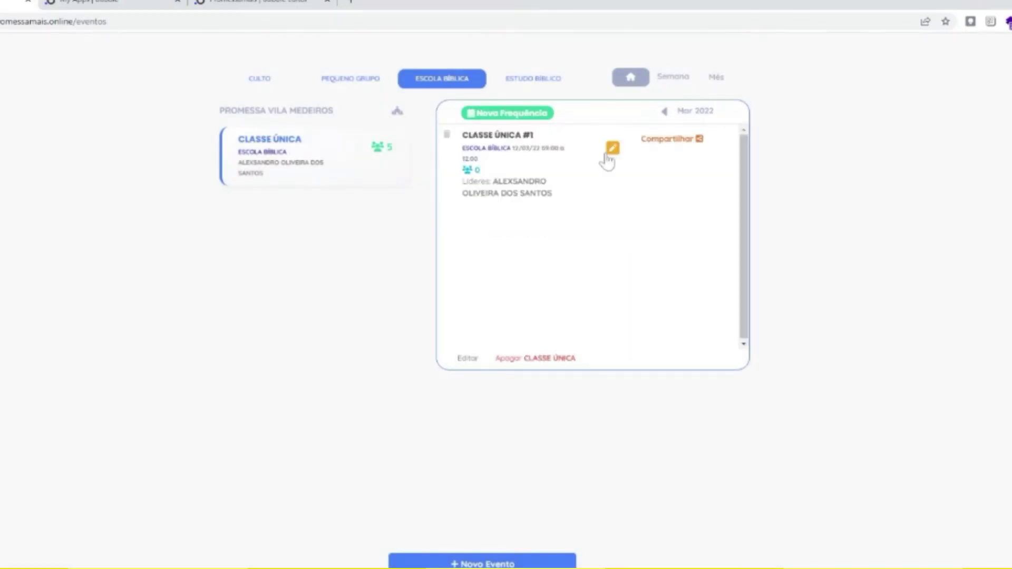
# Mark members present on the CLASSE ÚNICA #1 session of 12/03/22 so it counts 4 attendees
pyautogui.click(680, 140)
pyautogui.click(612, 148)
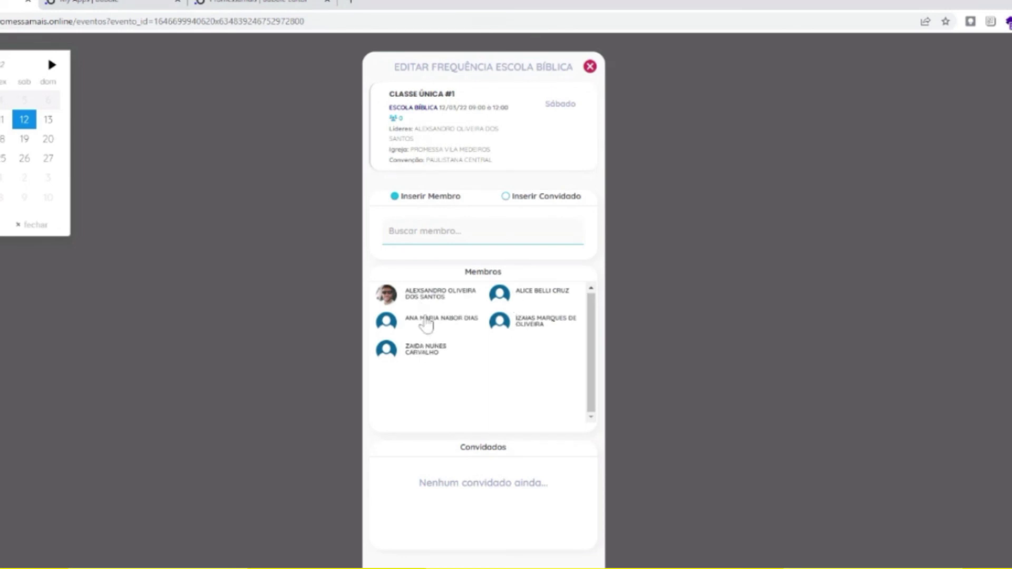
pyautogui.click(387, 354)
pyautogui.click(507, 322)
pyautogui.click(400, 306)
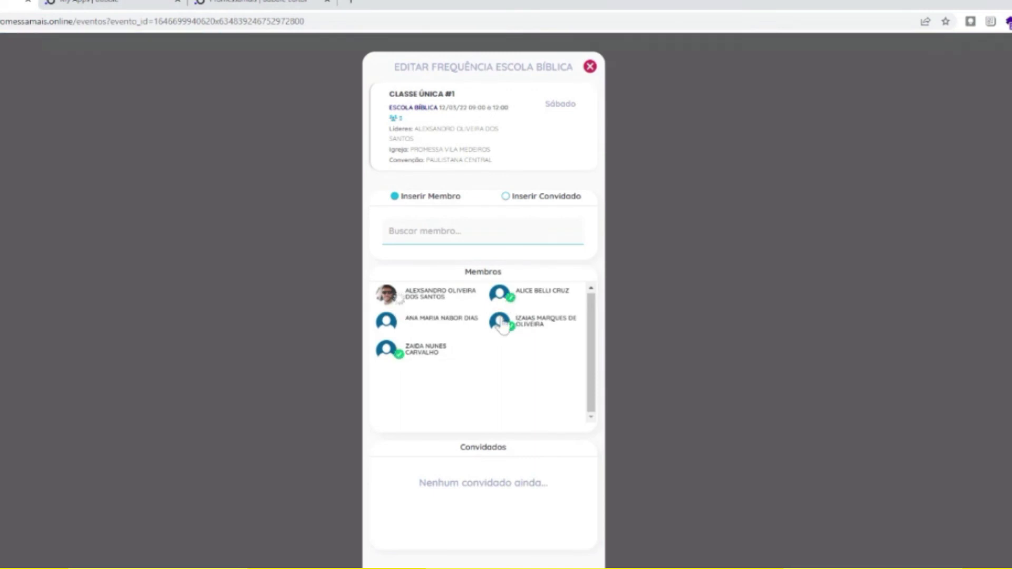
pyautogui.click(591, 66)
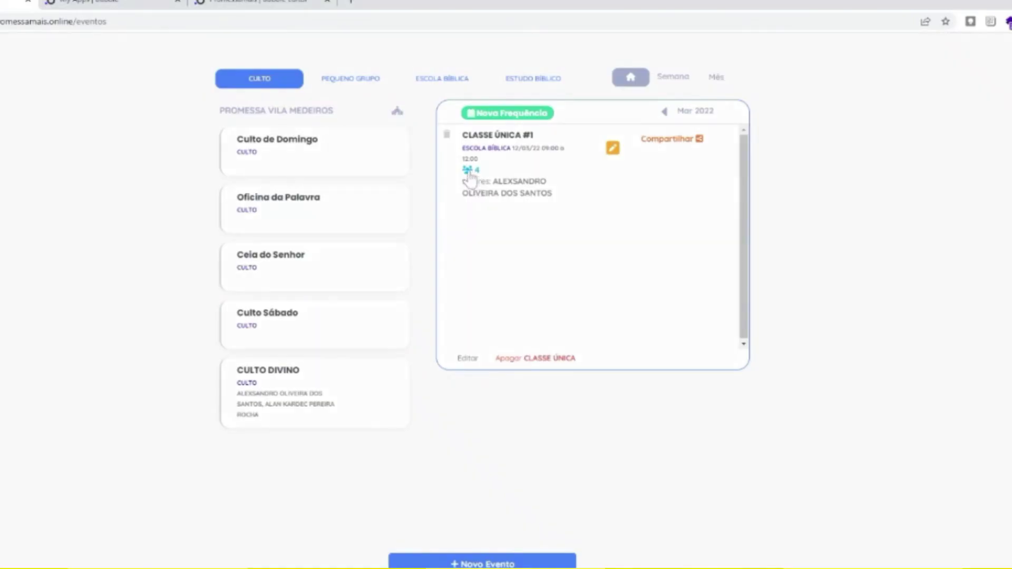
# Check the session's 4 attendees, then browse the Pequeno Grupo, Estudo Bíblico and Culto event tabs
pyautogui.click(469, 170)
pyautogui.click(662, 198)
pyautogui.click(345, 80)
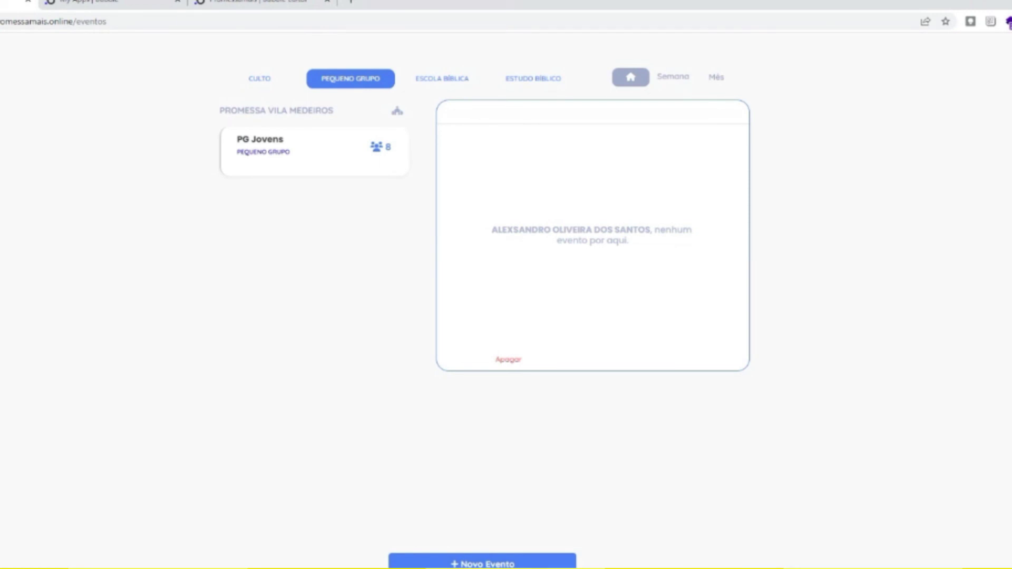
pyautogui.click(526, 82)
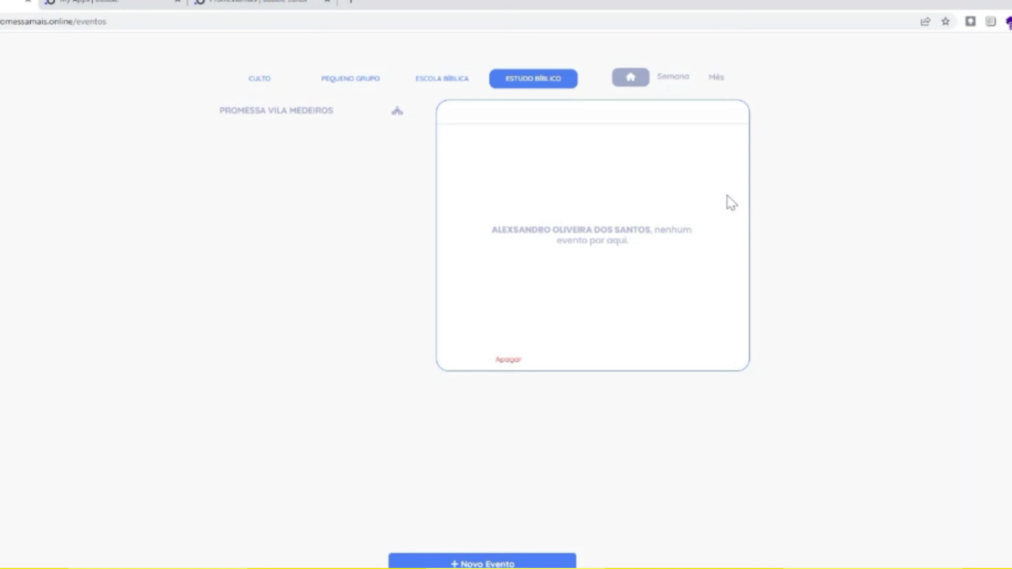
pyautogui.click(293, 82)
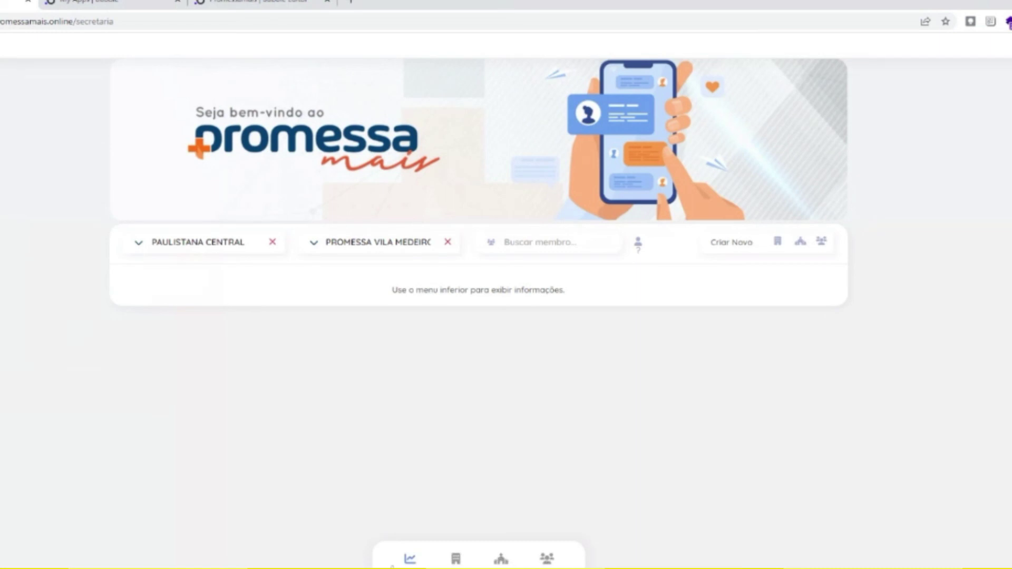
# Chart Culto Sábado attendance for February 2022, checking weekly totals of 133, 103, 148 and 77
pyautogui.click(409, 560)
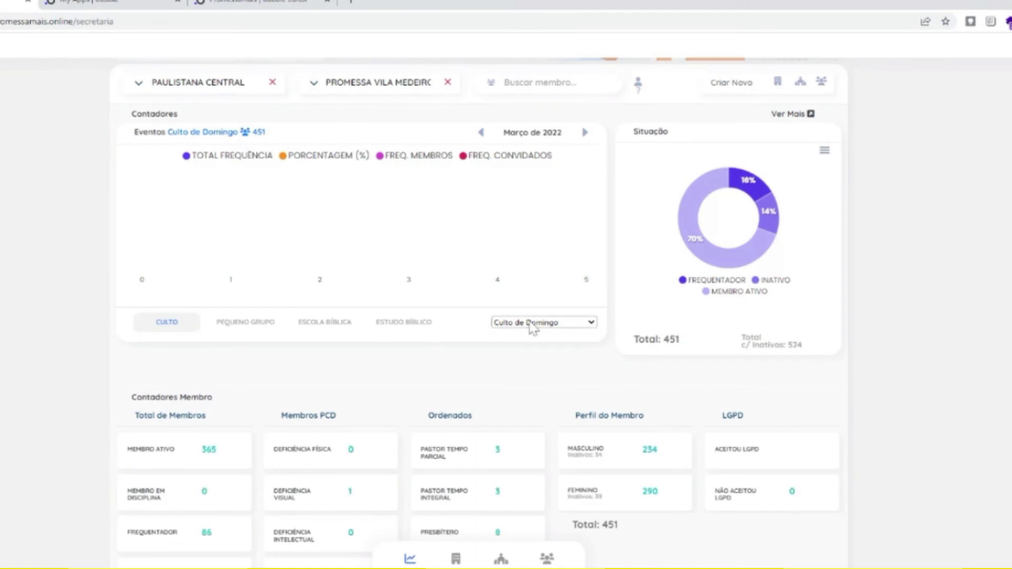
pyautogui.click(481, 133)
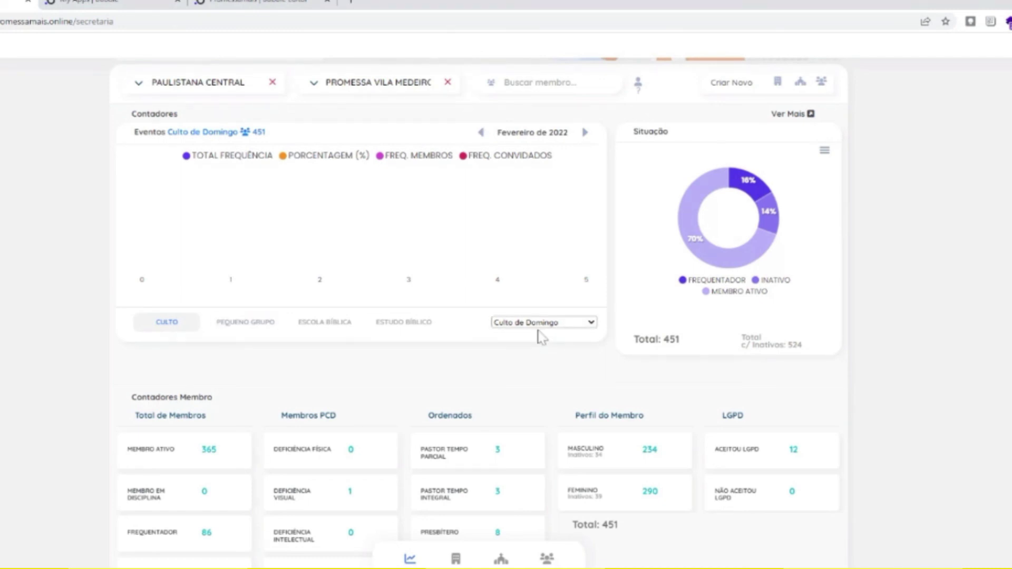
pyautogui.click(531, 367)
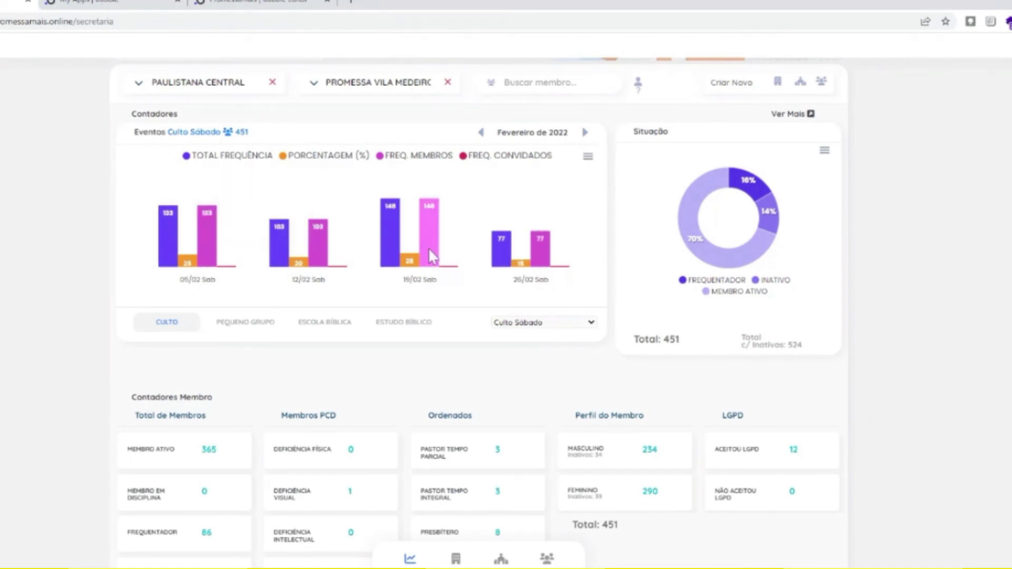
pyautogui.moveTo(197, 240)
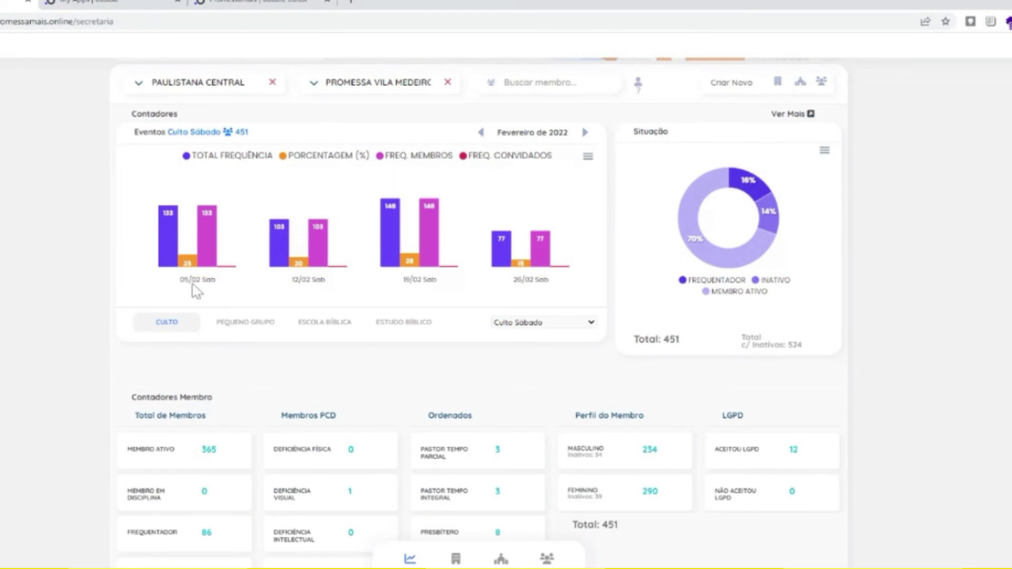
pyautogui.moveTo(182, 256)
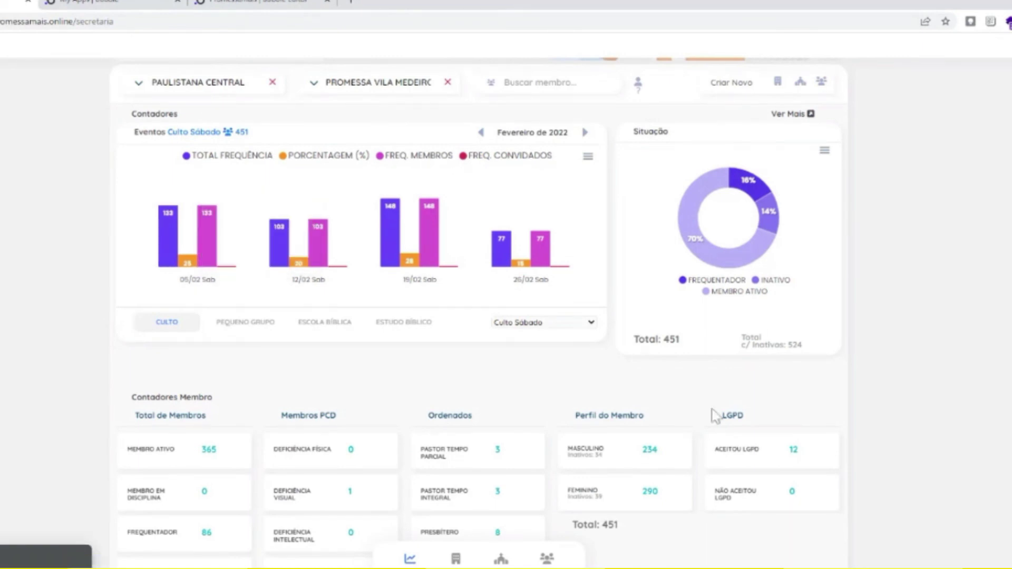
pyautogui.moveTo(282, 250)
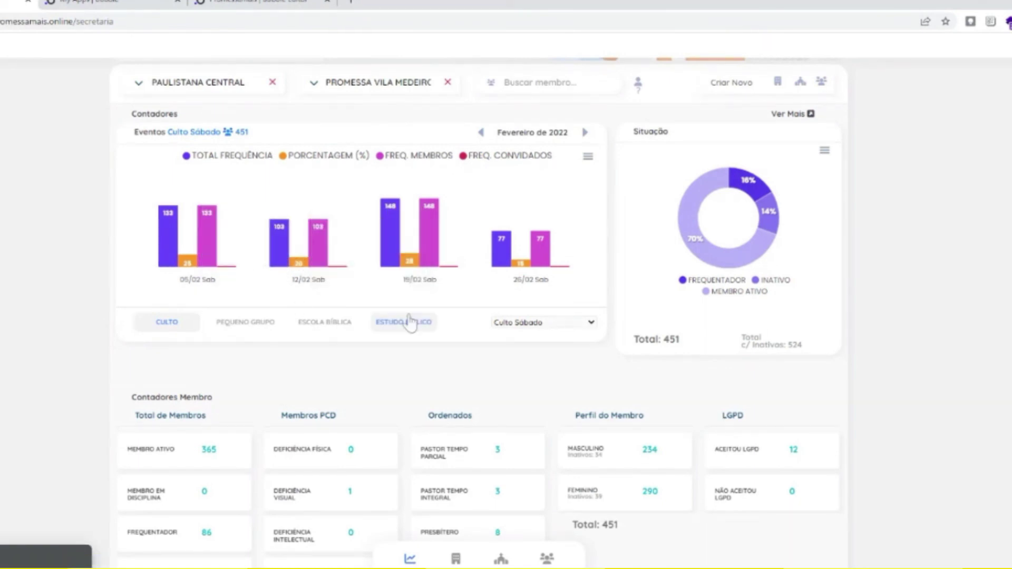
pyautogui.moveTo(403, 242)
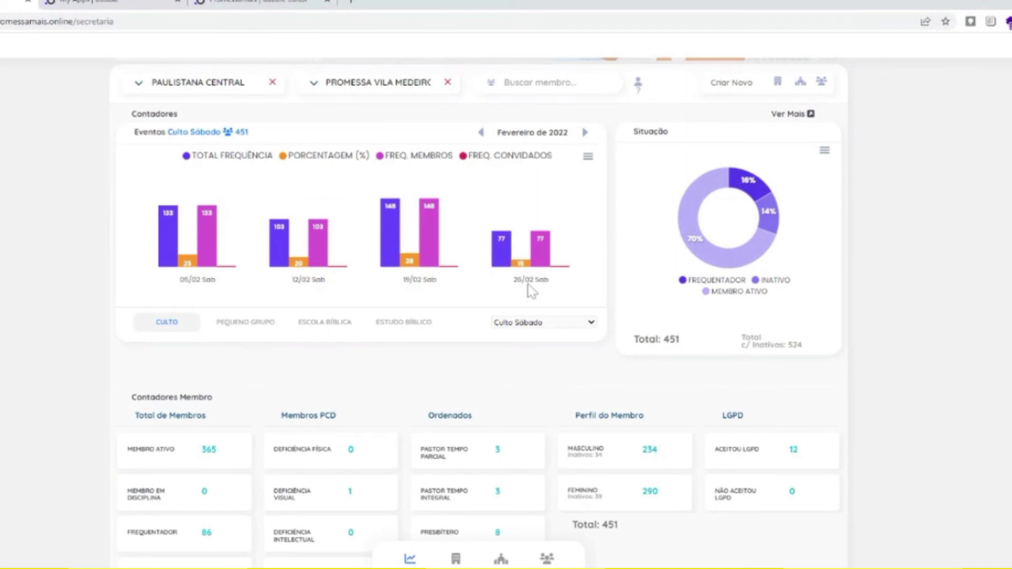
pyautogui.moveTo(518, 259)
# Replace the Paulistana Central convention filter with the SEAL convention
pyautogui.click(273, 82)
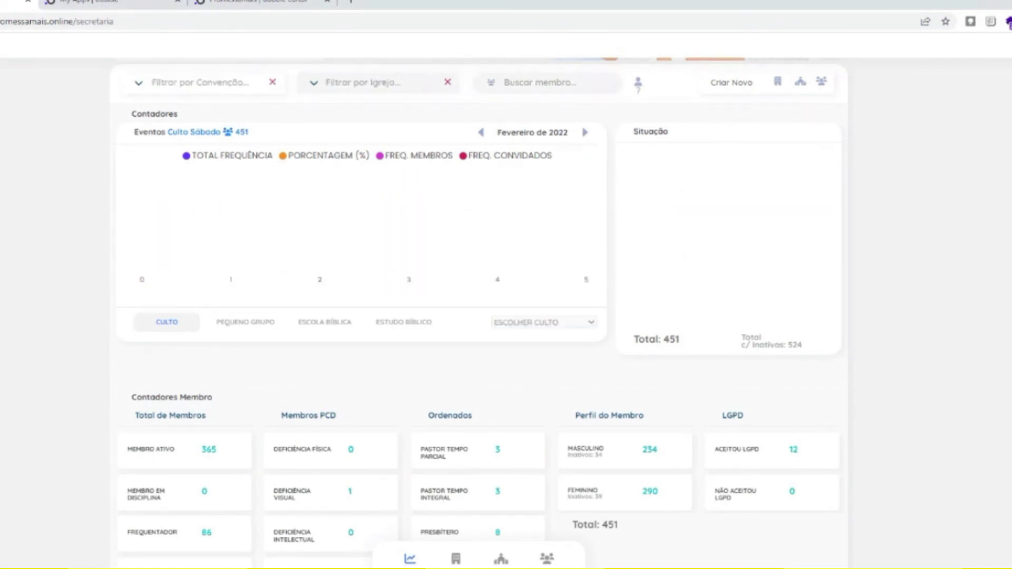
pyautogui.click(139, 83)
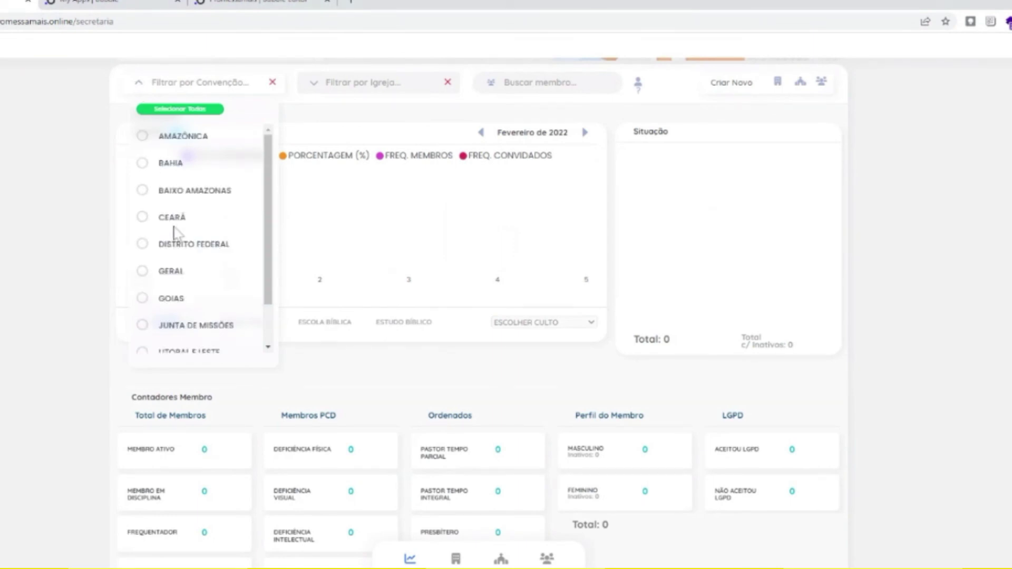
pyautogui.scroll(-1, 172, 246)
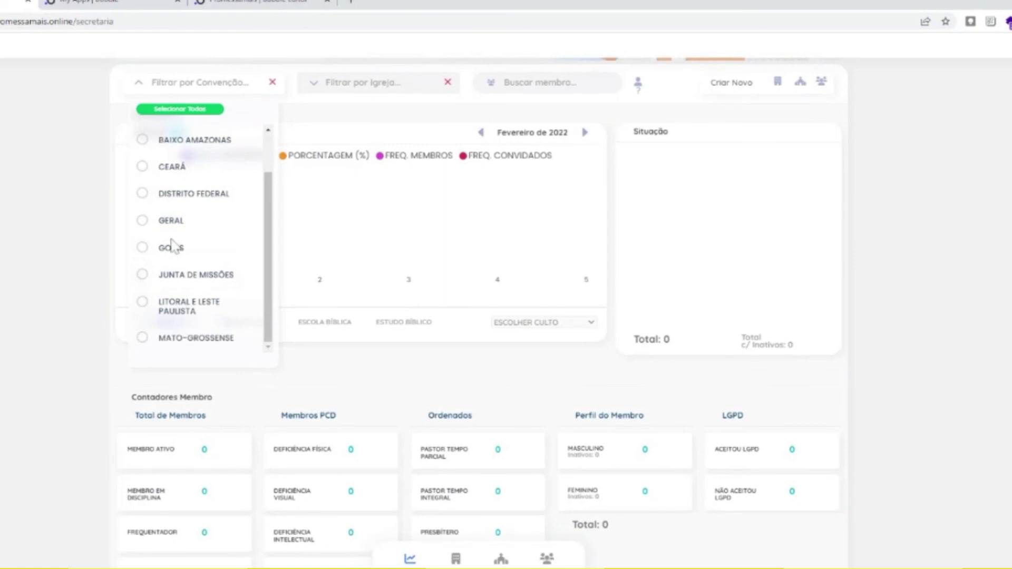
pyautogui.scroll(1, 220, 225)
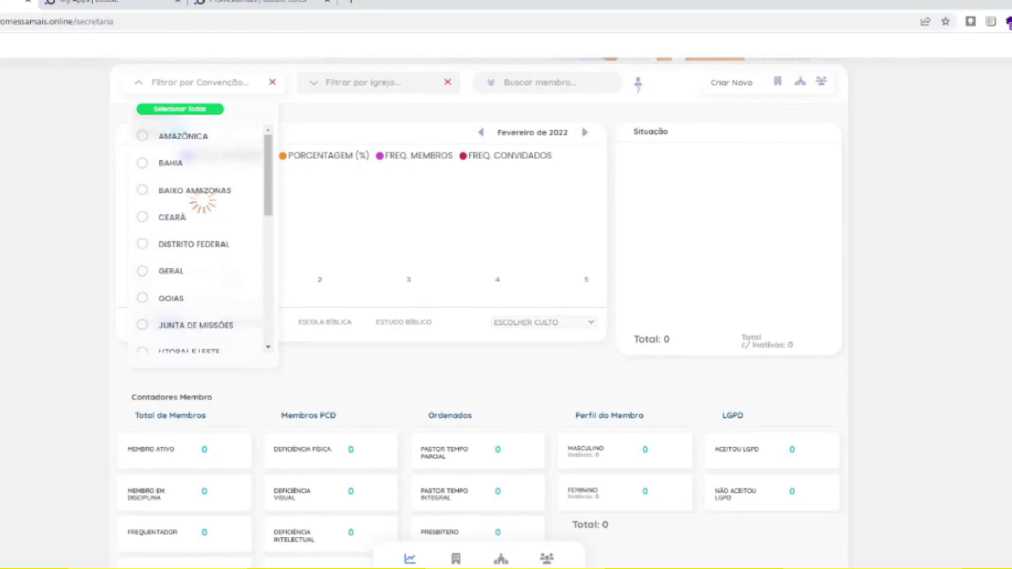
pyautogui.write('SEAL')
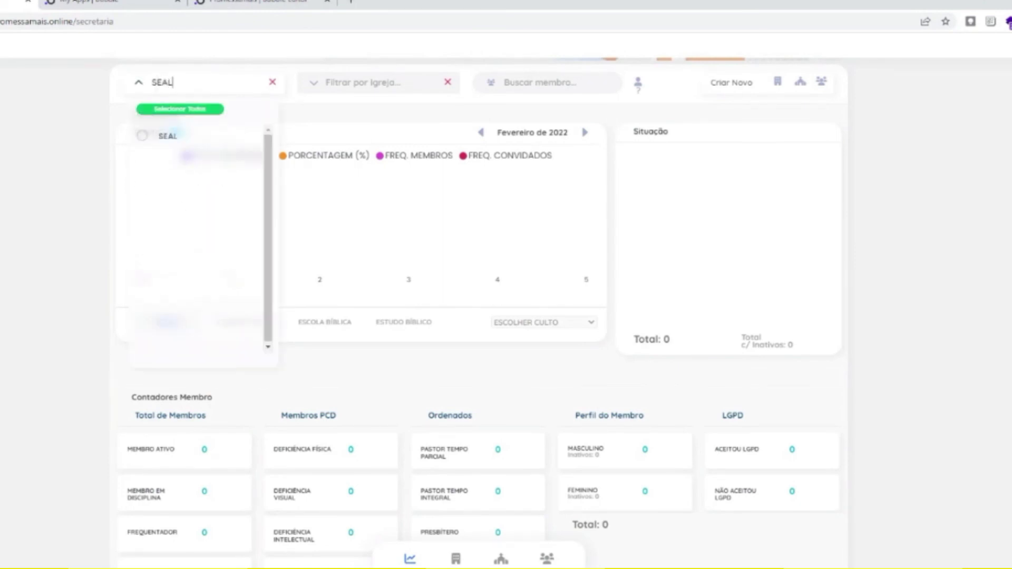
pyautogui.click(142, 135)
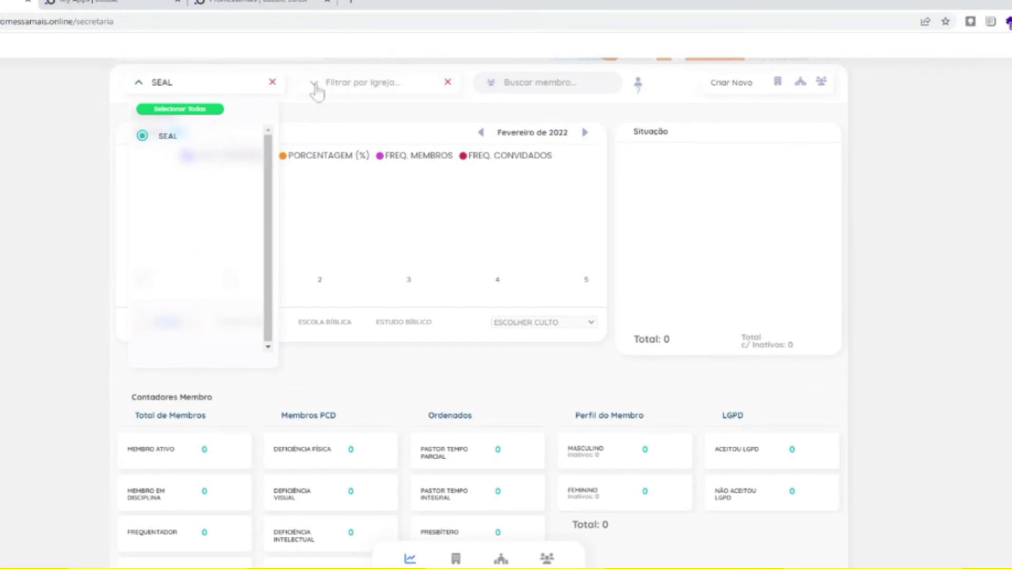
# Filter the dashboard to the Promessa Boca da Mata church
pyautogui.click(315, 86)
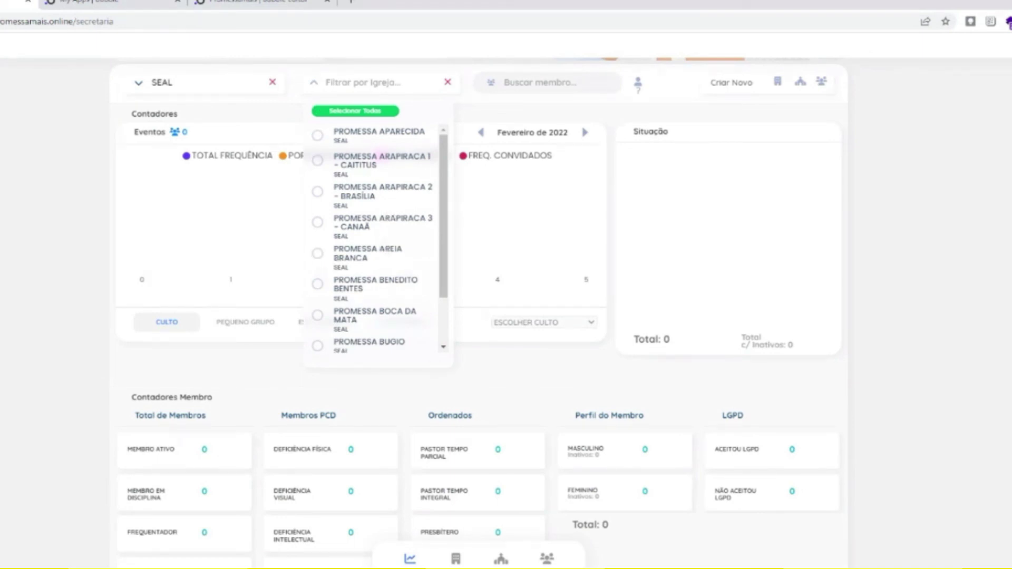
pyautogui.scroll(-2, 360, 287)
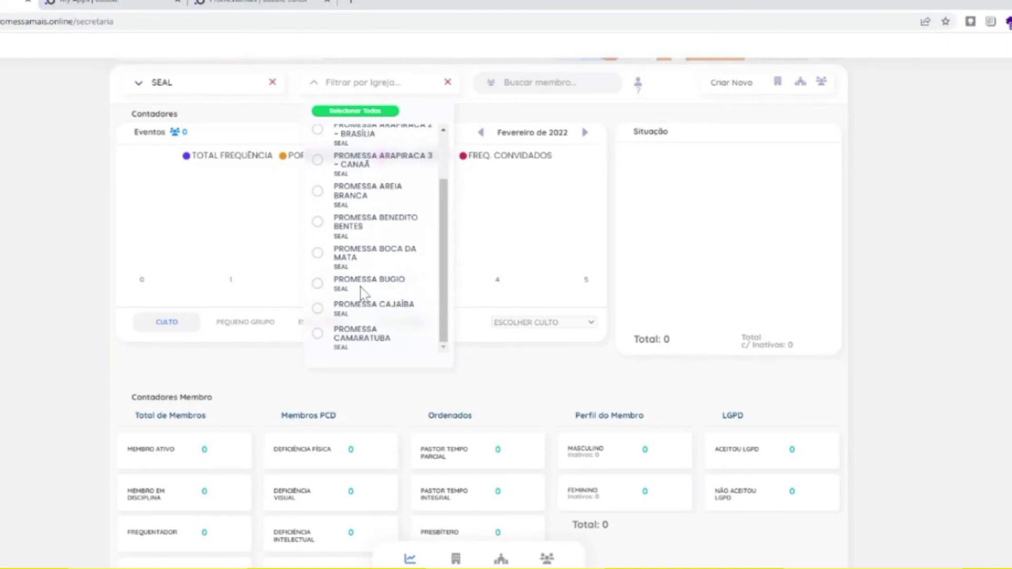
pyautogui.click(317, 253)
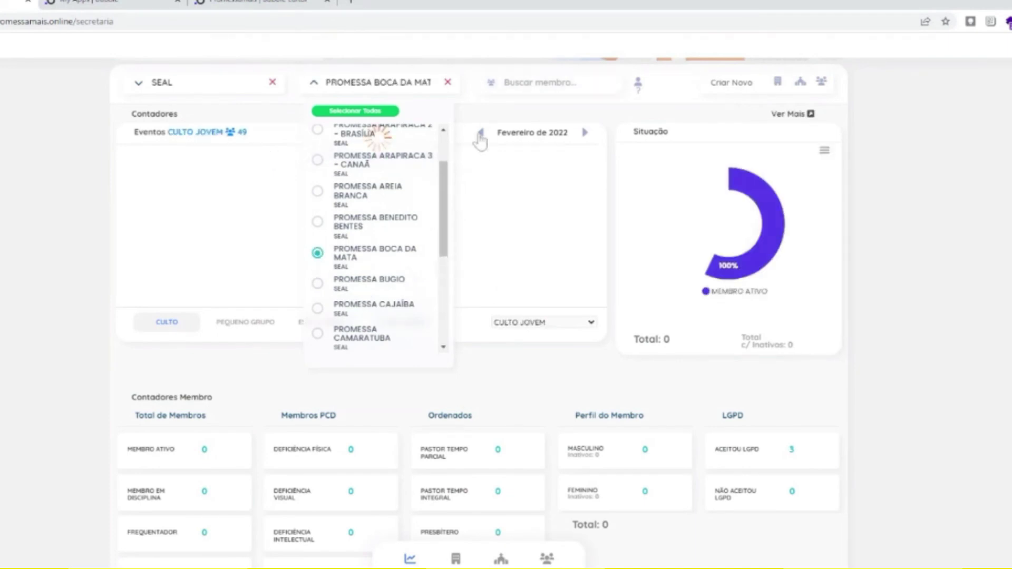
pyautogui.click(471, 121)
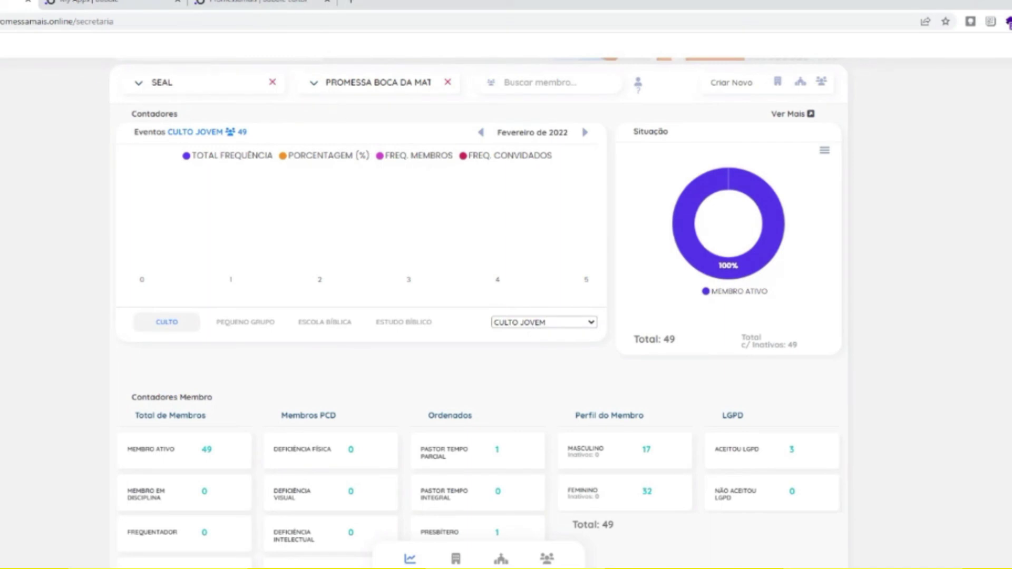
# Move the chart to January 2022 and remove Promessa Boca da Mata from the church filter
pyautogui.click(481, 133)
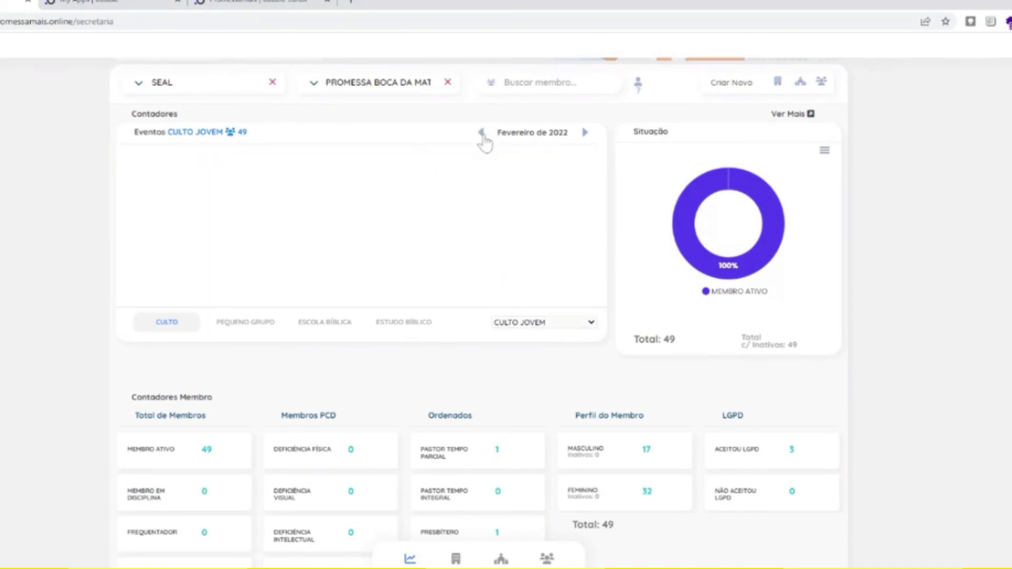
pyautogui.click(319, 86)
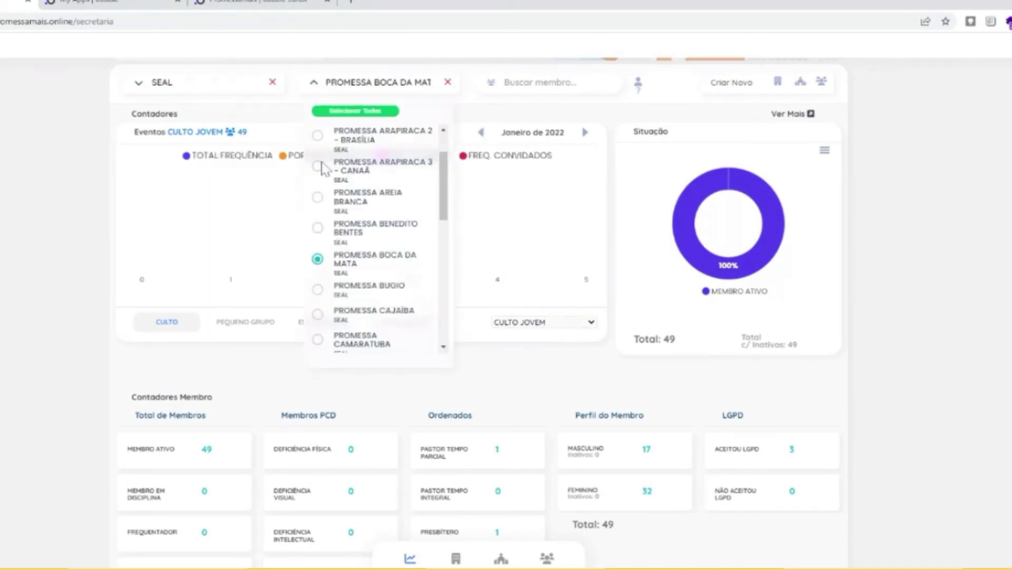
pyautogui.scroll(1, 336, 154)
pyautogui.scroll(1, 327, 311)
pyautogui.click(317, 315)
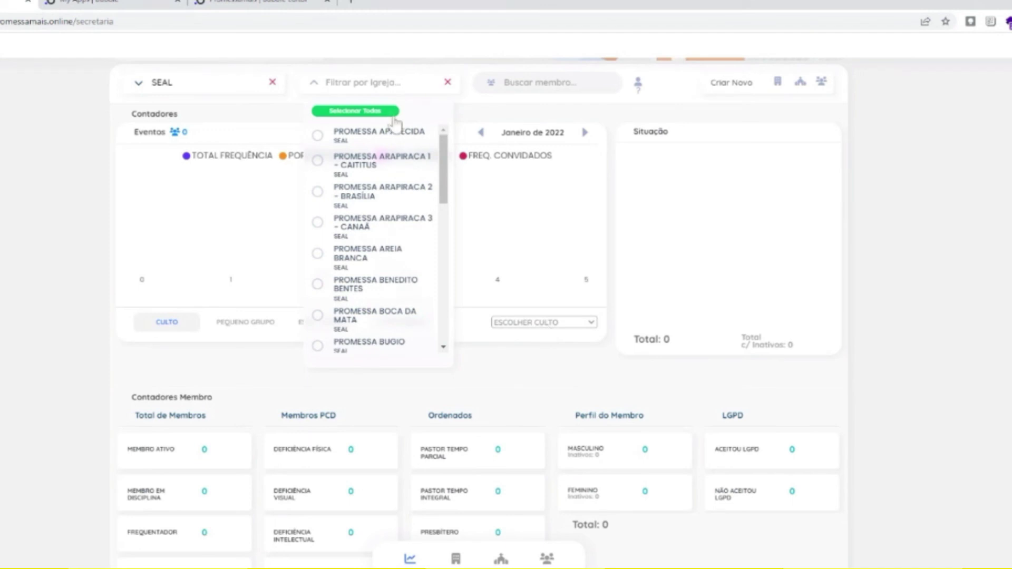
# Select all churches, pick Culto de sábado, then chart Escola Bíblica attendance for 08.01.2022
pyautogui.click(378, 112)
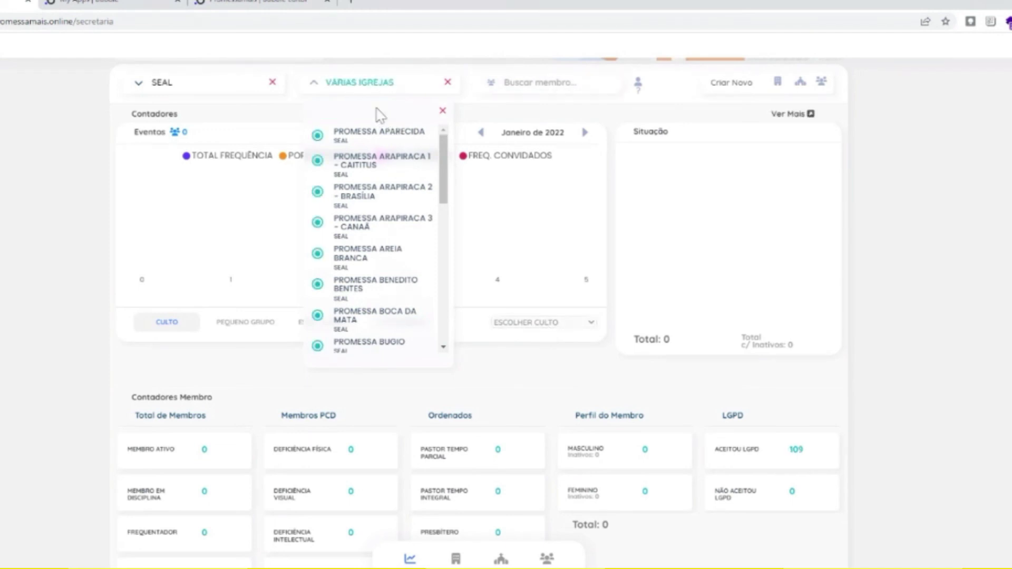
pyautogui.click(267, 132)
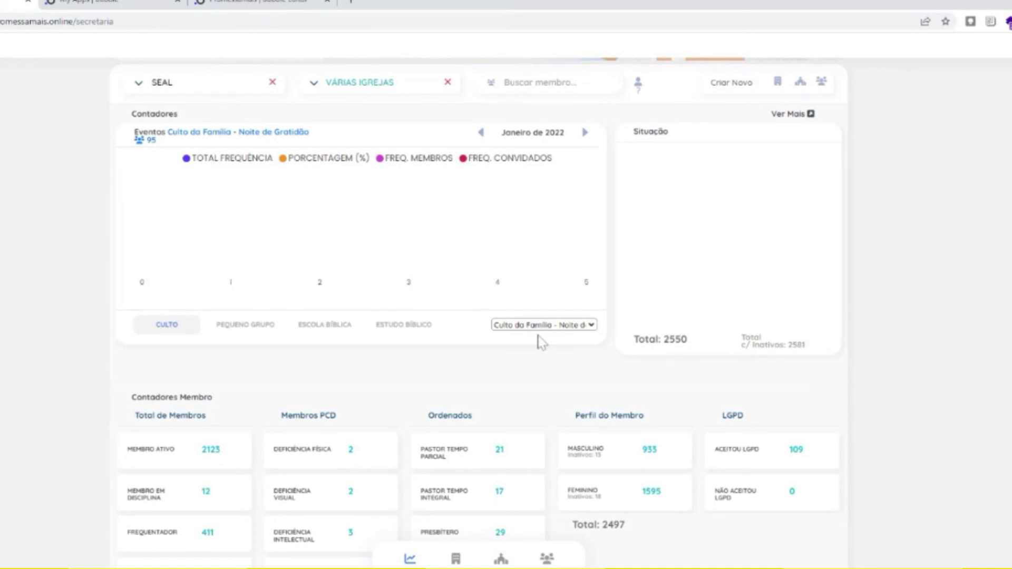
pyautogui.click(542, 342)
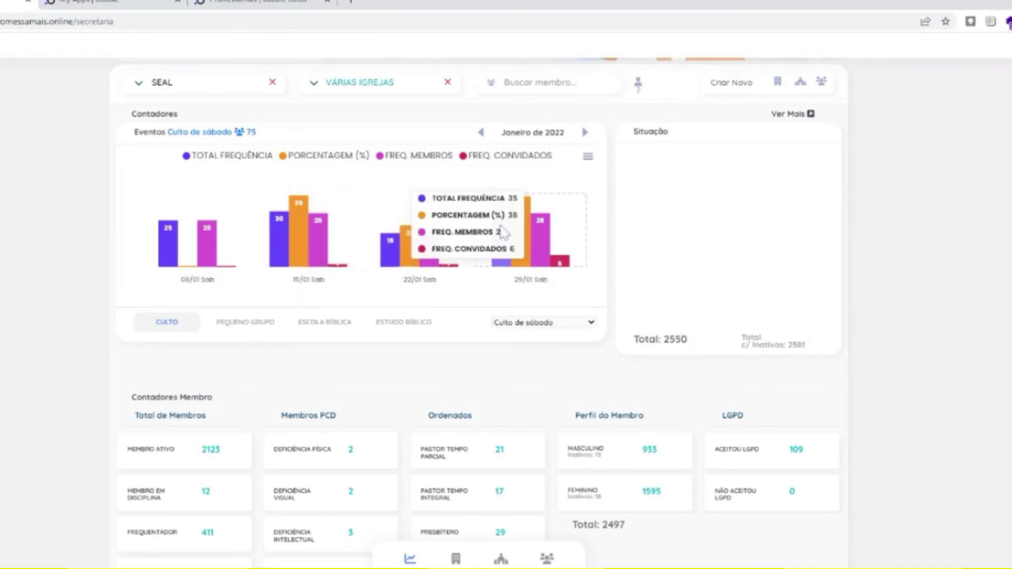
pyautogui.click(310, 325)
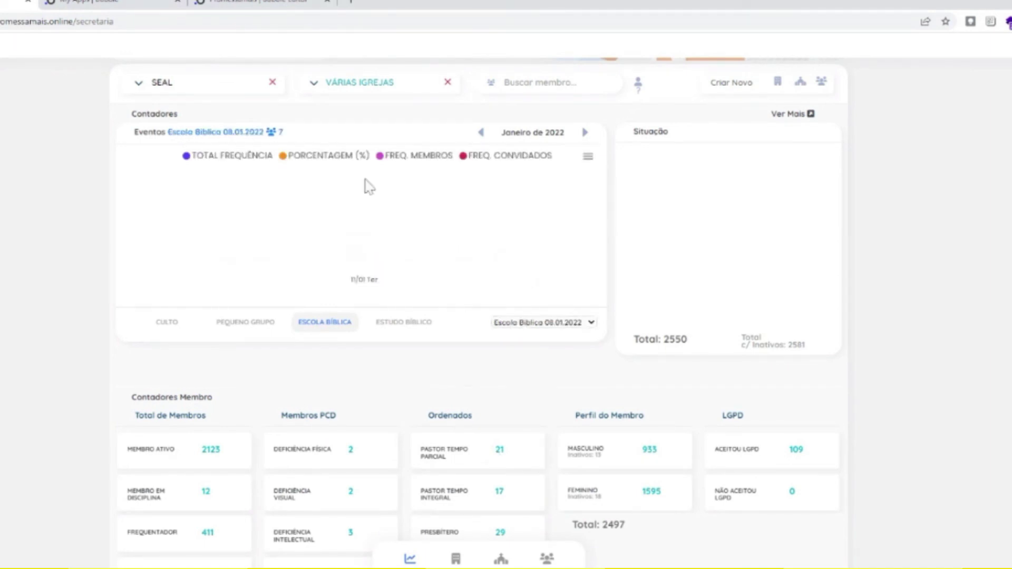
# Browse February–March 2022, then chart the Escola Biblica Adultos DOUTRINÁRIA class for January 2022
pyautogui.click(584, 133)
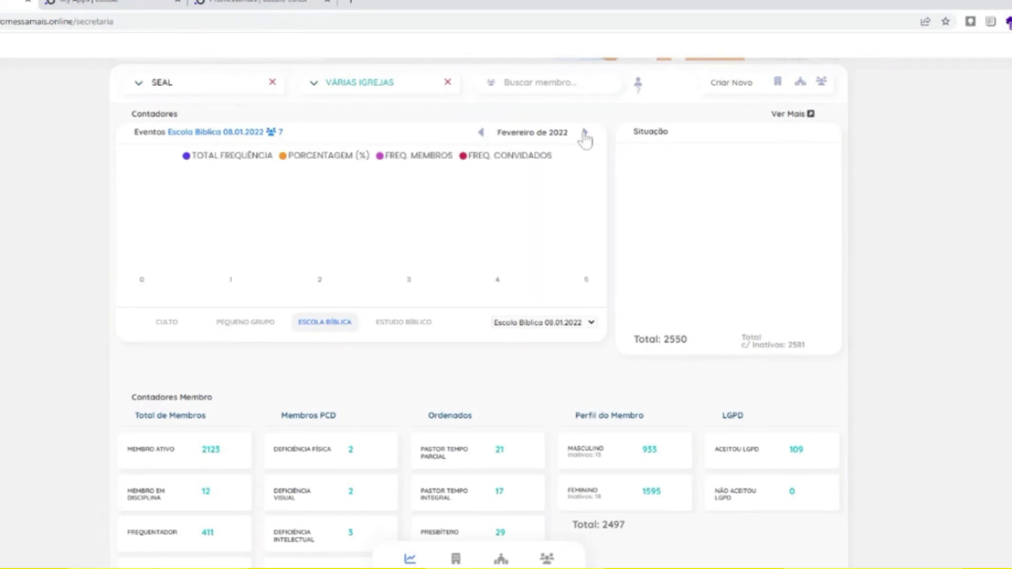
pyautogui.click(587, 135)
pyautogui.click(586, 134)
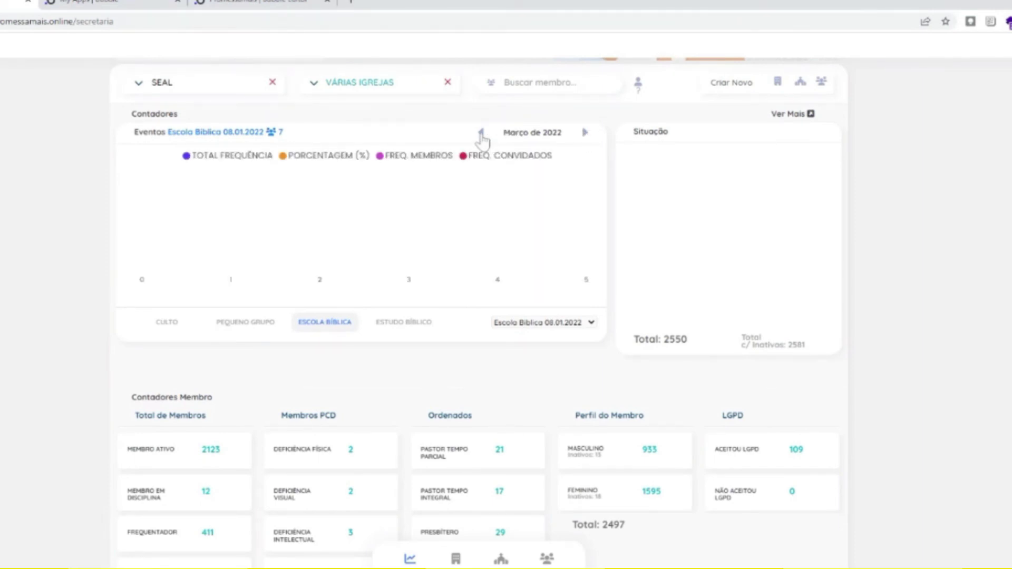
pyautogui.click(481, 133)
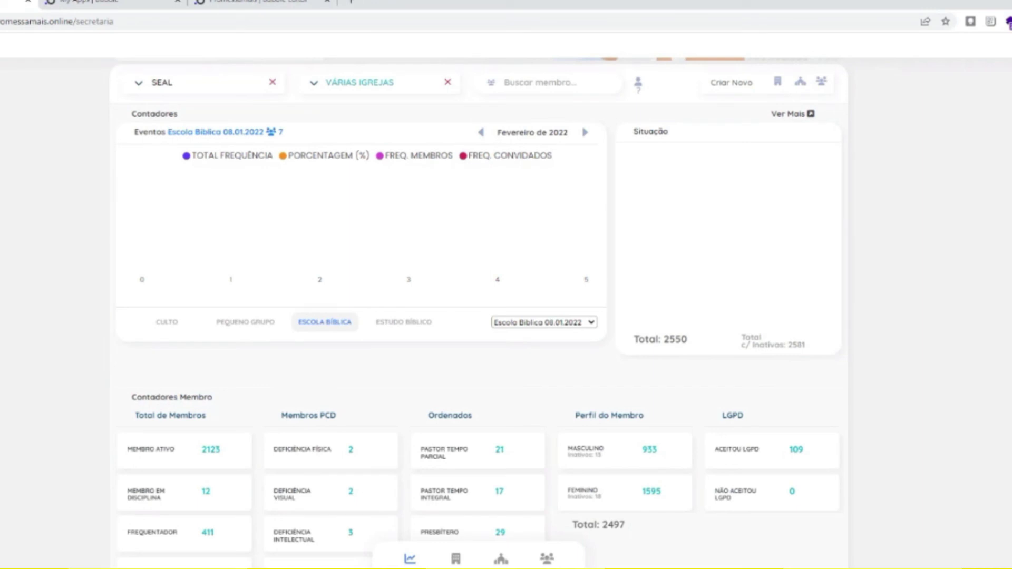
pyautogui.click(533, 343)
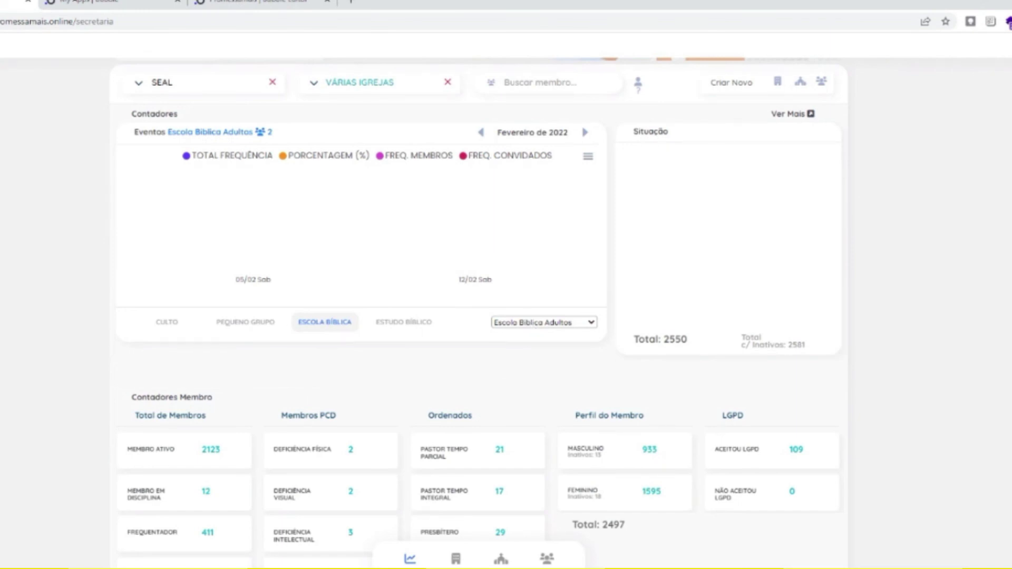
pyautogui.click(533, 358)
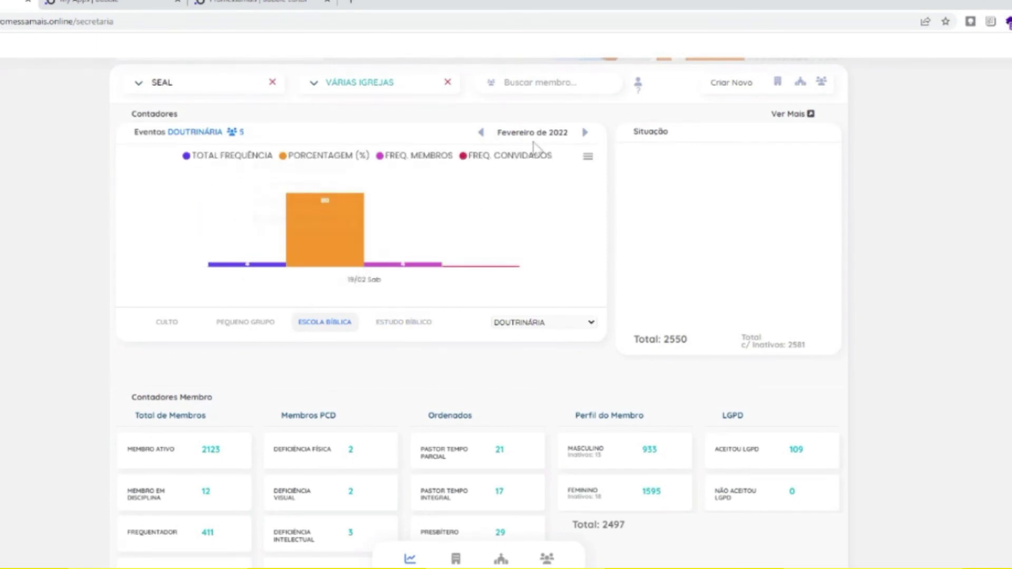
pyautogui.click(585, 133)
pyautogui.click(481, 133)
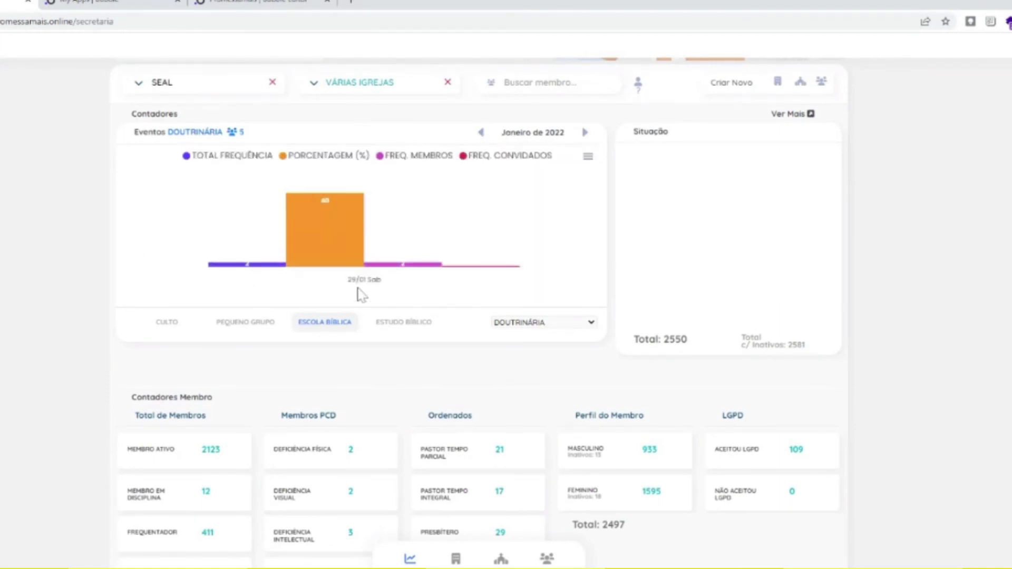
pyautogui.moveTo(277, 242)
# Clear the VÁRIAS IGREJAS church filter and scroll through the reset dashboard counters
pyautogui.click(447, 83)
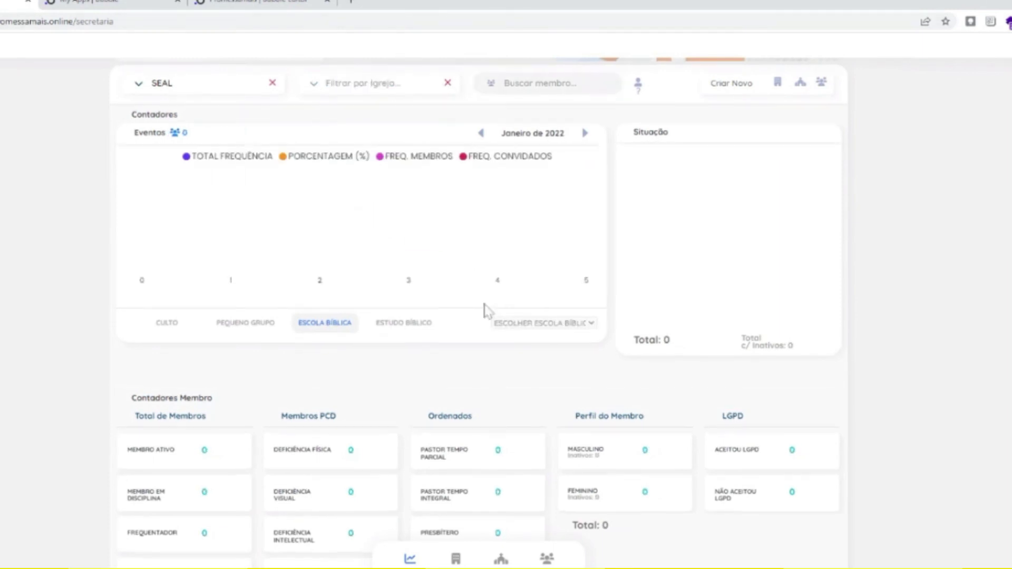
pyautogui.scroll(3, 485, 309)
pyautogui.scroll(1, 486, 310)
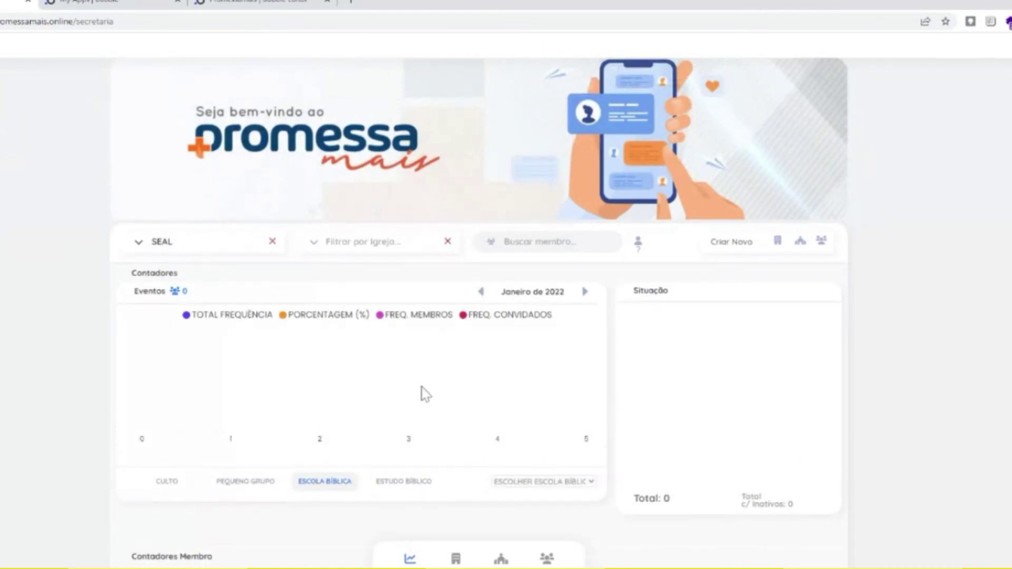
pyautogui.scroll(-3, 421, 393)
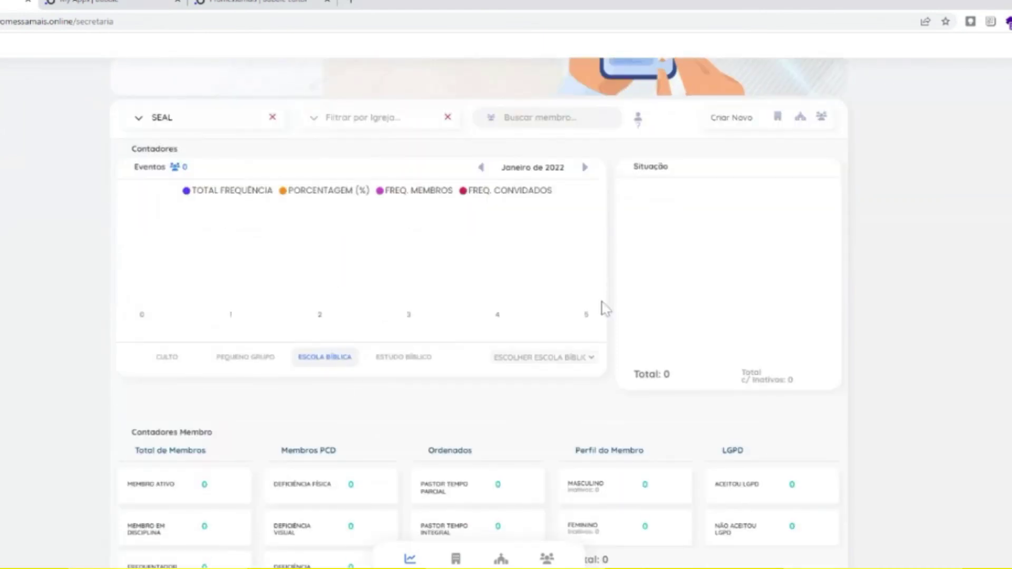
pyautogui.scroll(2, 605, 309)
pyautogui.scroll(1, 605, 308)
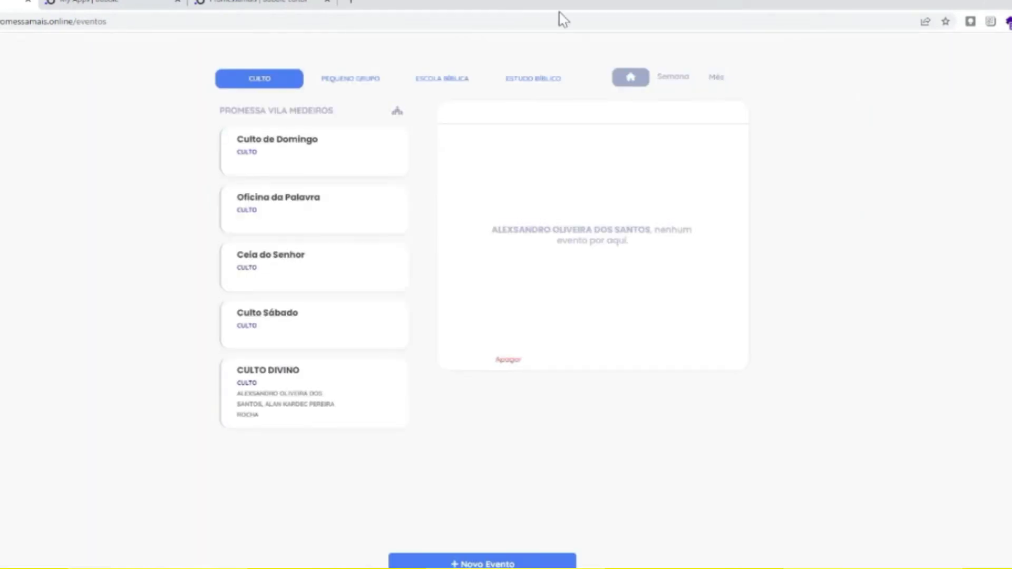
# Delete the CULTO DIVINO service from the Culto events, then open Culto Sábado's details
pyautogui.click(522, 84)
pyautogui.click(316, 402)
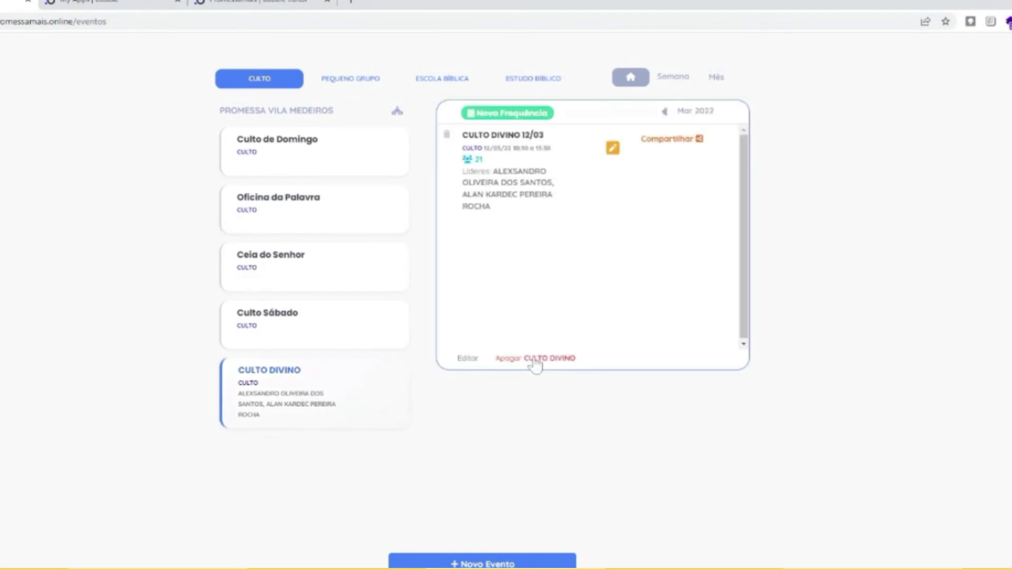
pyautogui.click(535, 362)
pyautogui.click(509, 167)
pyautogui.click(349, 322)
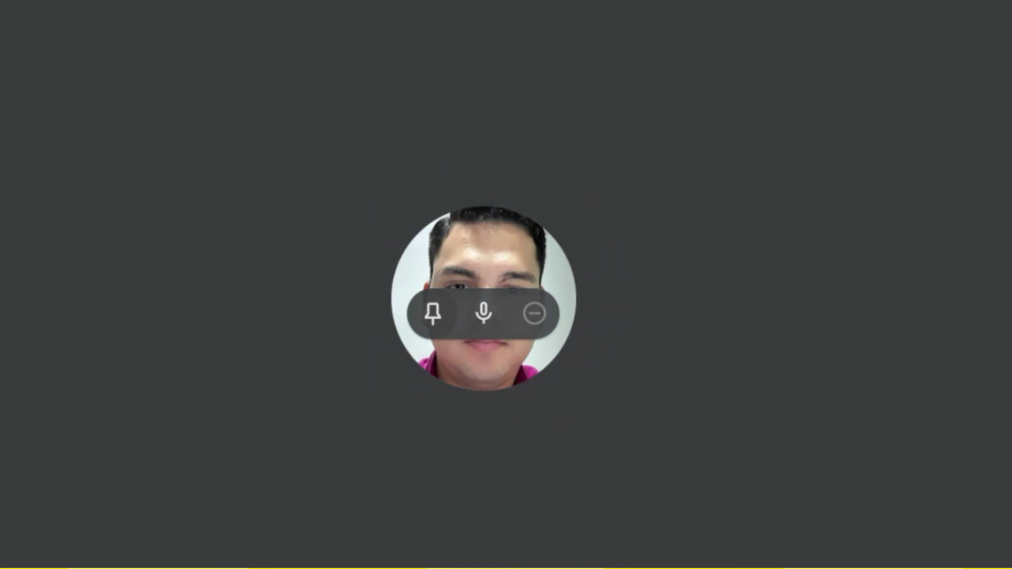
# Switch the Meet layout to Mosaico with the Blocos slider set to 49 tiles
pyautogui.click(738, 567)
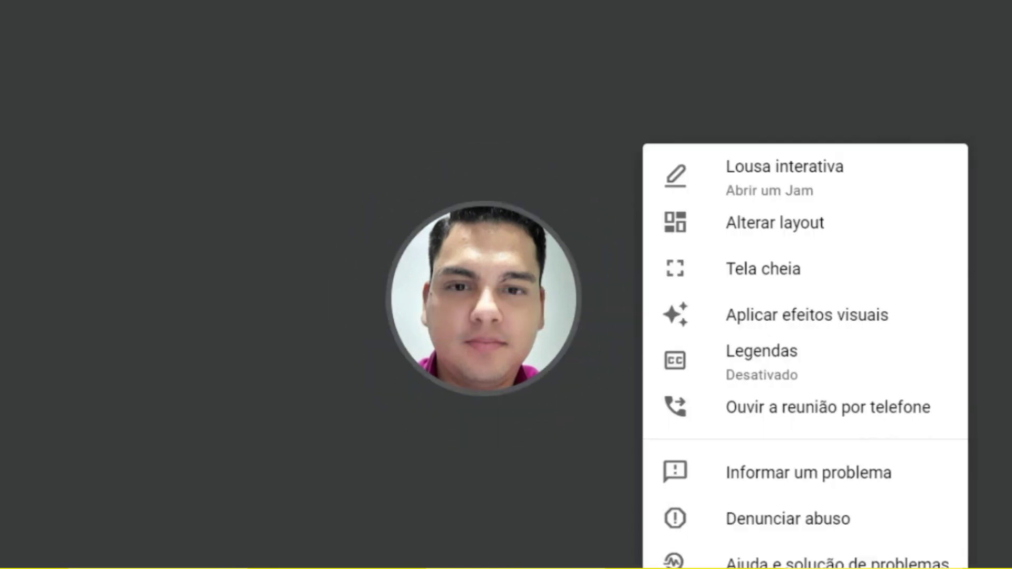
pyautogui.click(774, 226)
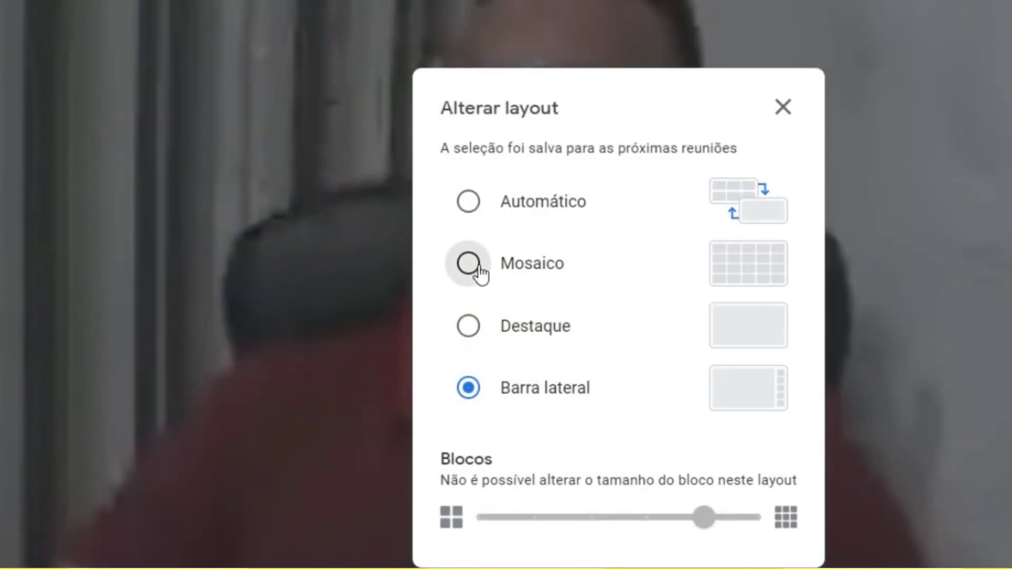
pyautogui.click(488, 269)
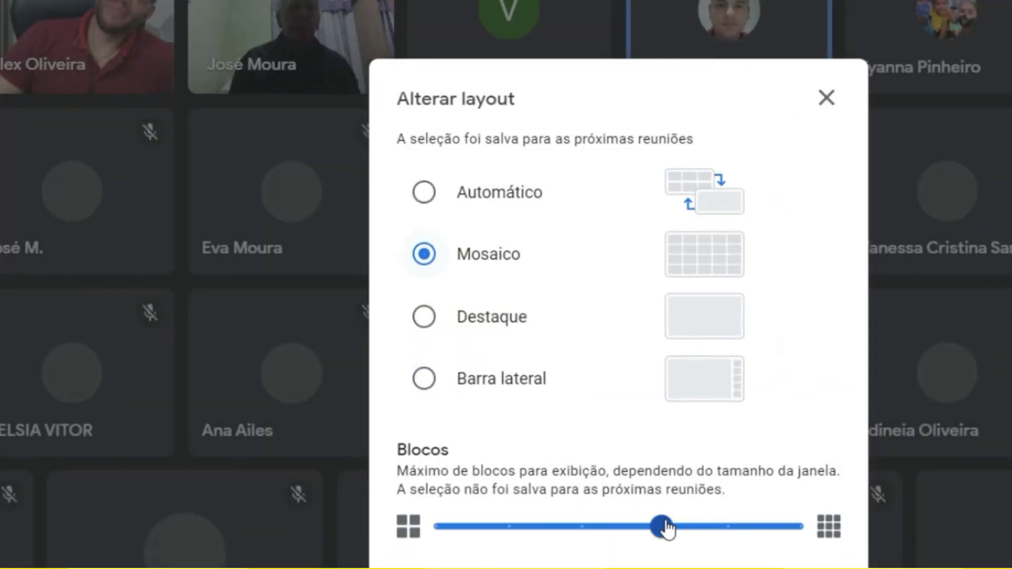
pyautogui.click(662, 527)
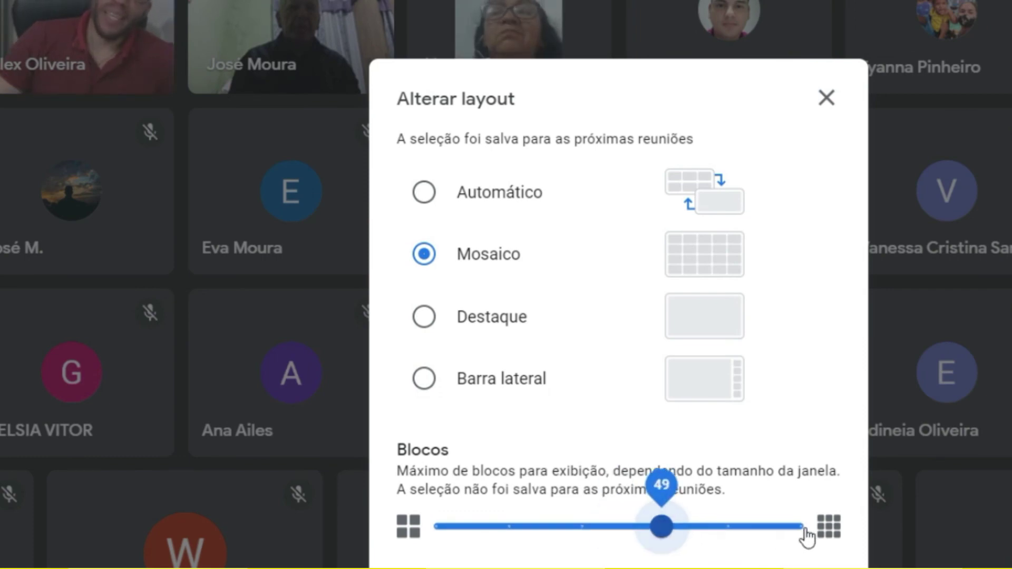
pyautogui.click(826, 99)
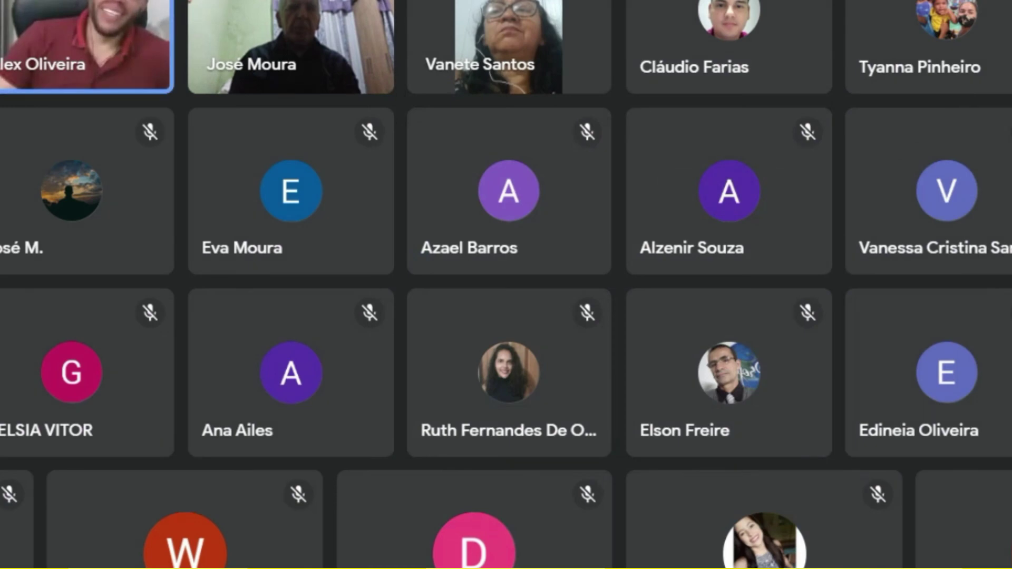